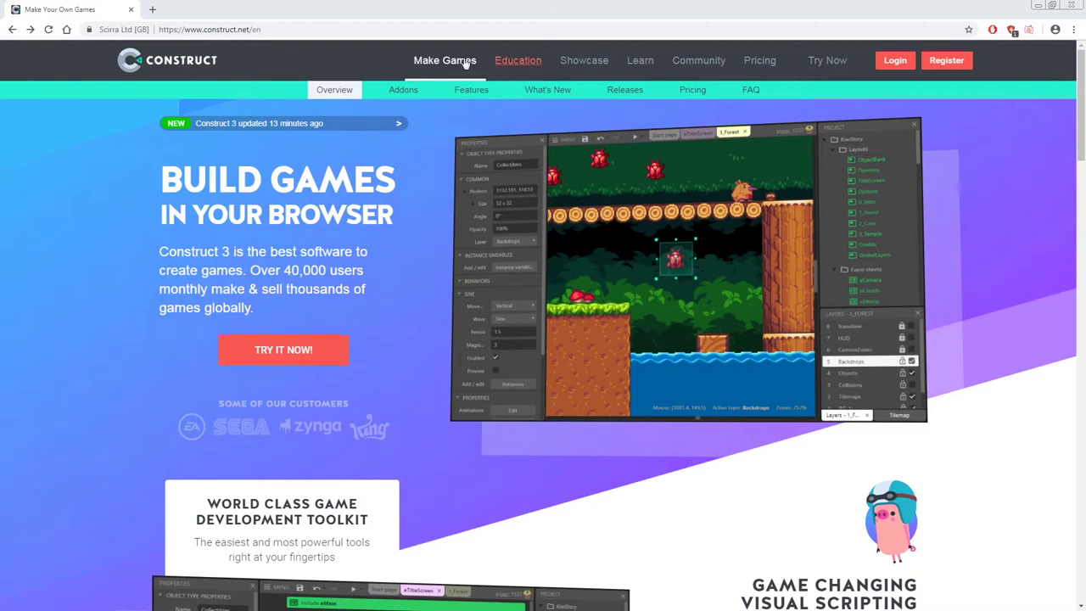
Go from the construct.net home page to the Construct 3 Free Trial page
left_click(279, 30)
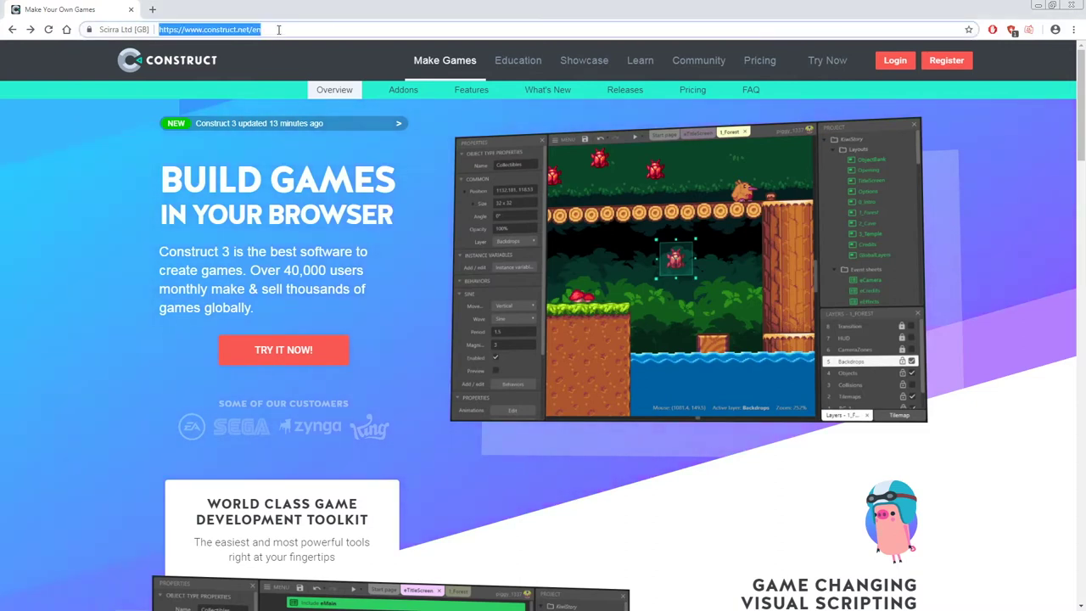
left_click(200, 30)
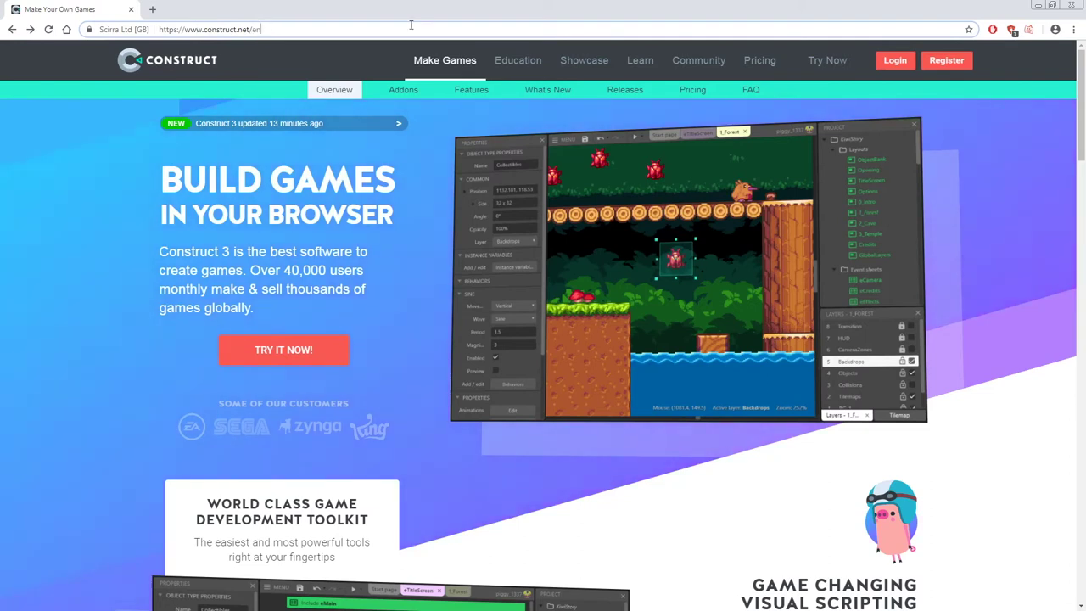
left_click(383, 254)
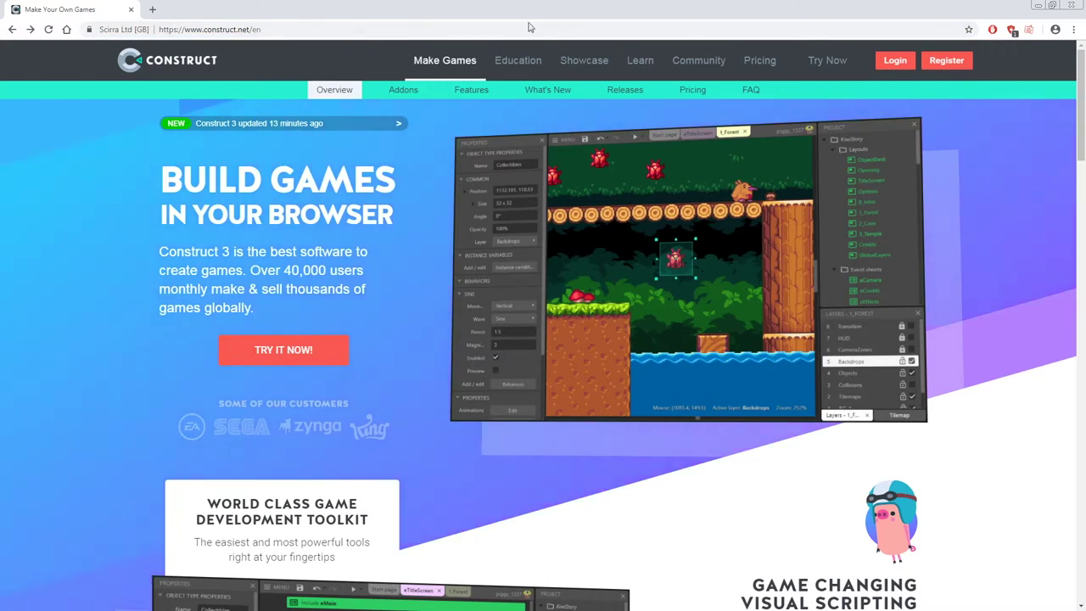
left_click(308, 355)
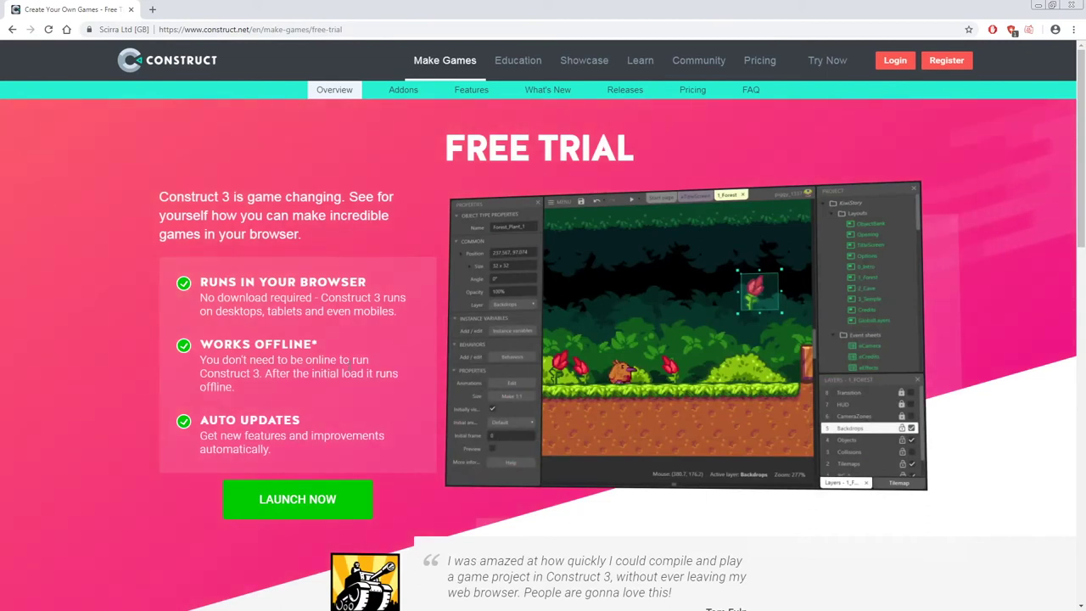
Launch the Construct 3 editor in a new tab from the Free Trial page
left_click(271, 508)
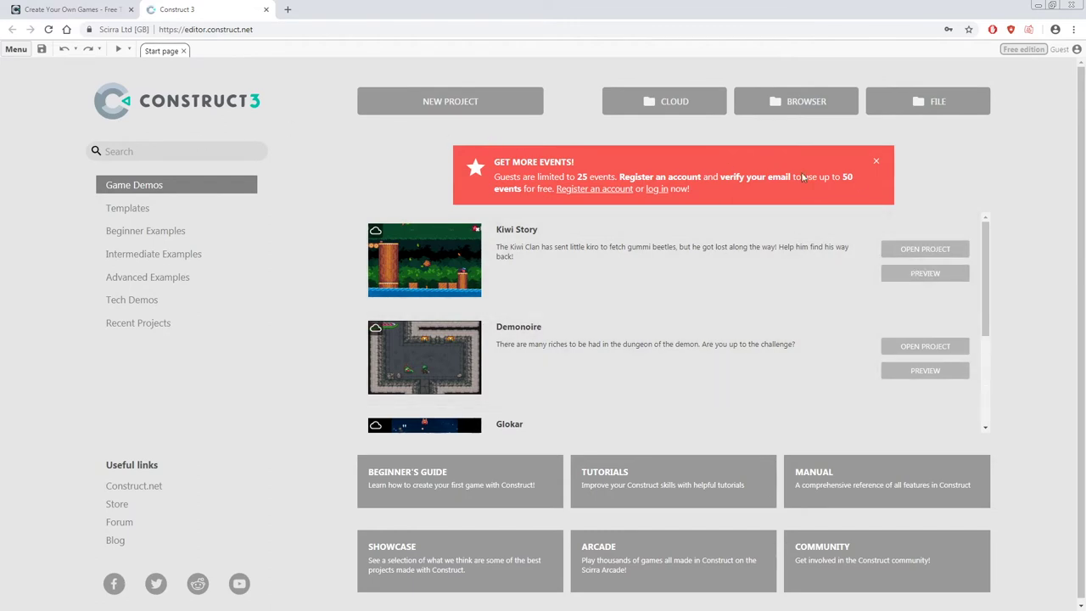
Create a new project named 'Platformer', keeping the 854 x 480 landscape viewport
left_click(464, 105)
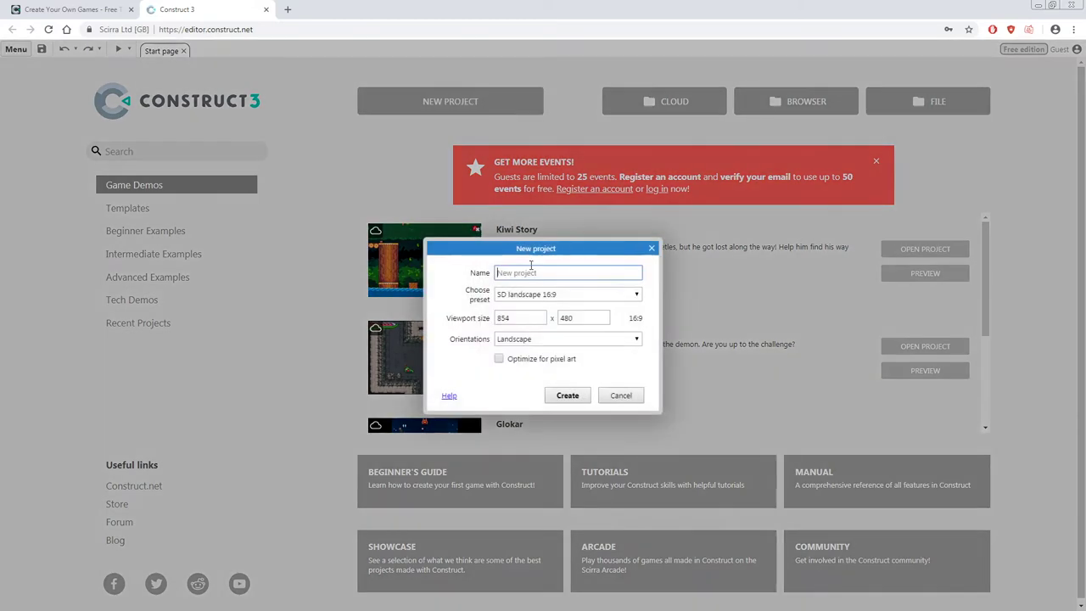
type("Platformer")
left_click(469, 321)
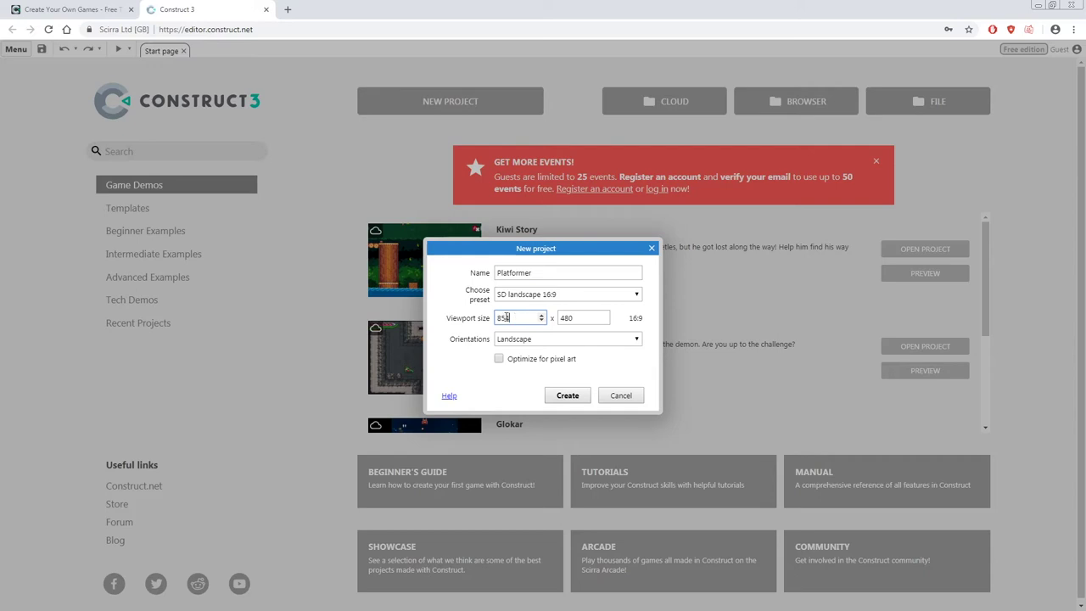
double_click(504, 317)
double_click(583, 317)
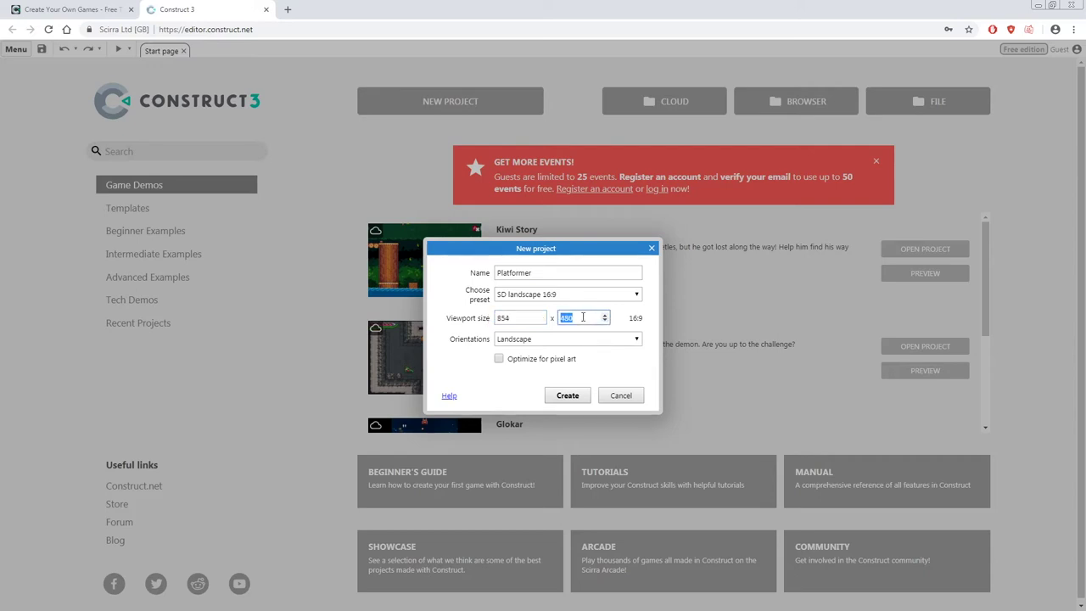
left_click(581, 397)
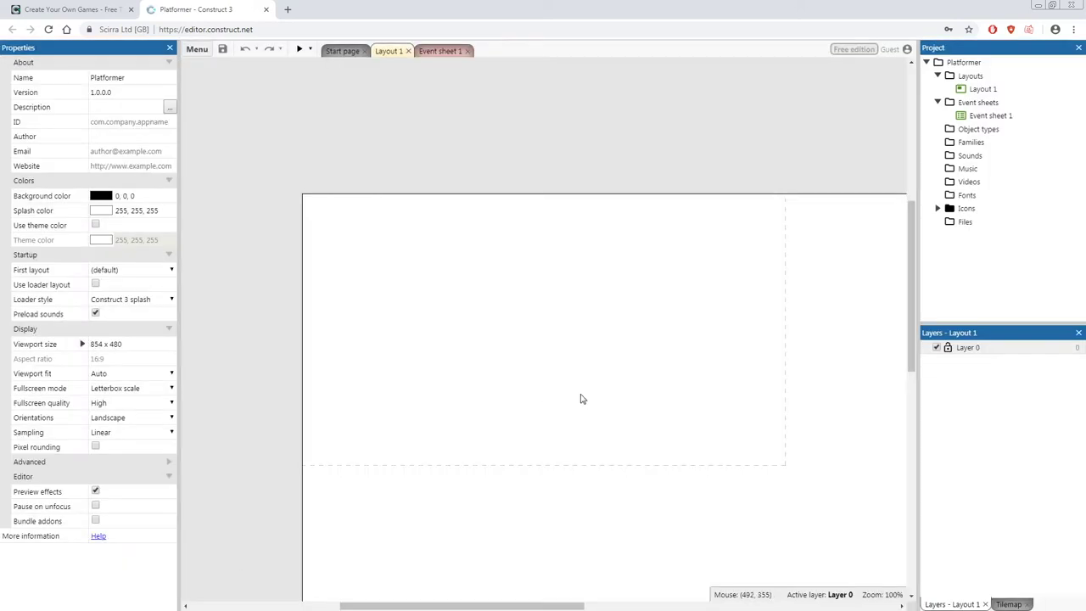
Select the empty layout to show Layout 1's 1708 x 960 properties, scrolling around the view
left_click(503, 117)
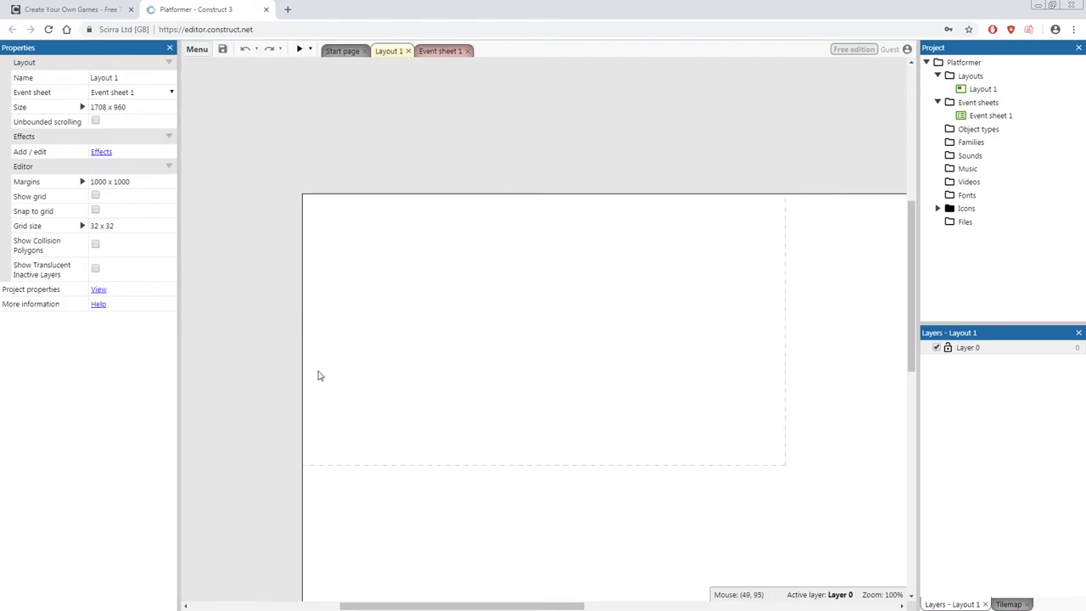
left_click_drag(421, 607, 438, 543)
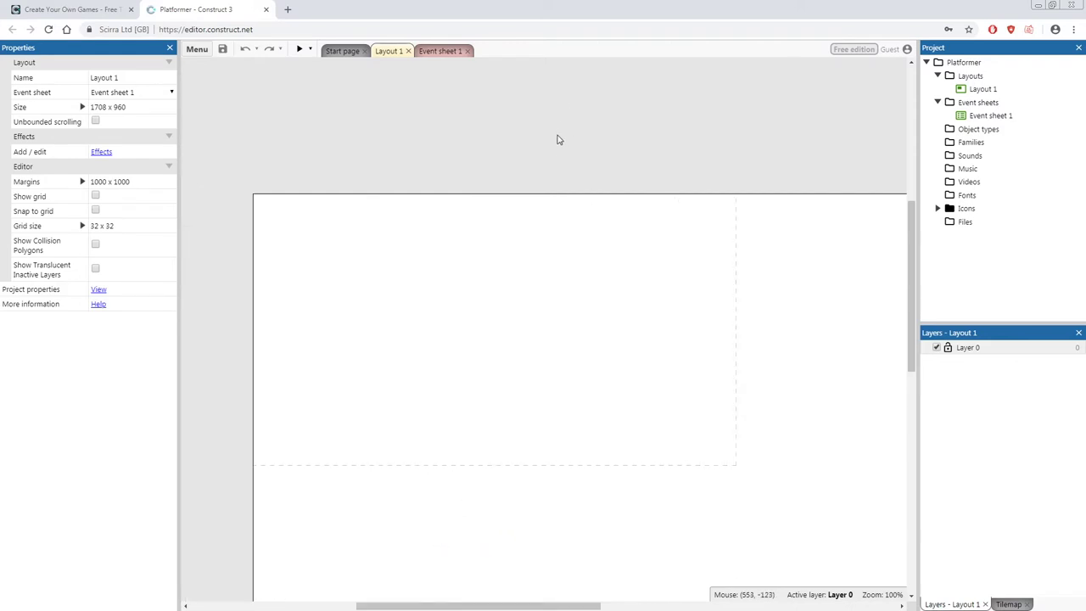
left_click_drag(493, 606, 509, 597)
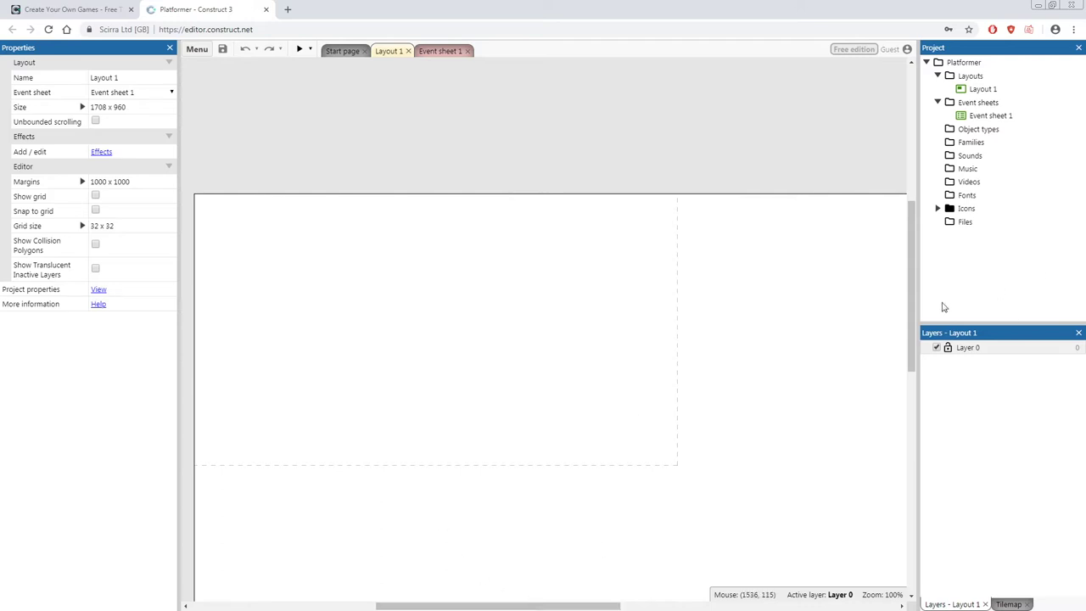
mouse_move(477, 608)
left_mouse_down()
mouse_move(642, 594)
mouse_move(525, 604)
mouse_move(398, 596)
mouse_move(480, 604)
left_mouse_up()
left_click_drag(911, 248, 853, 262)
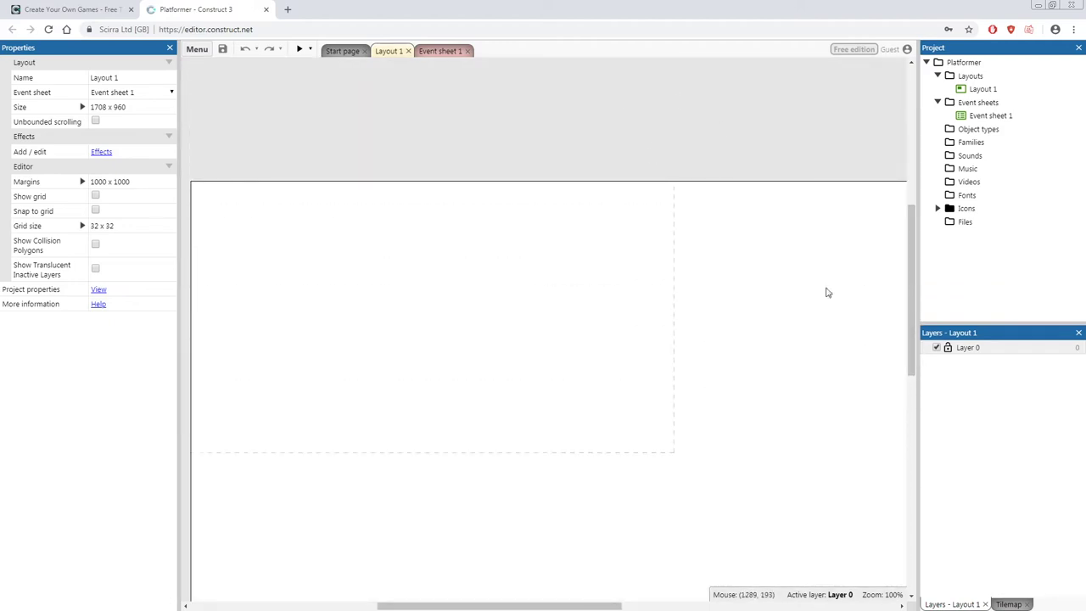
mouse_move(912, 248)
left_mouse_down()
mouse_move(913, 314)
mouse_move(901, 267)
left_mouse_up()
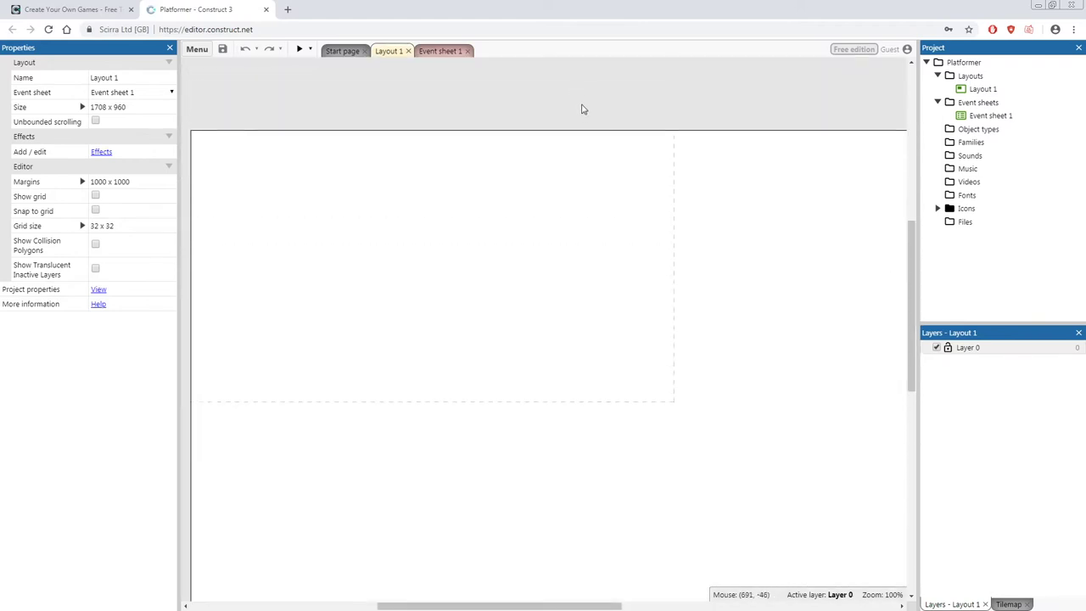
scroll(574, 133, "down", 5, "ctrl")
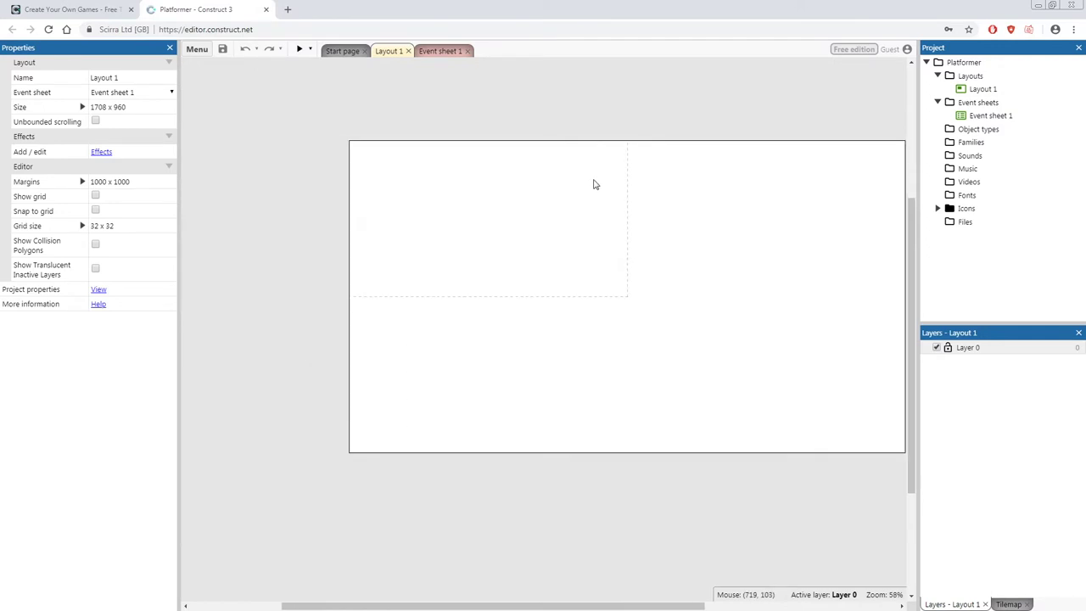
left_click_drag(560, 605, 578, 605)
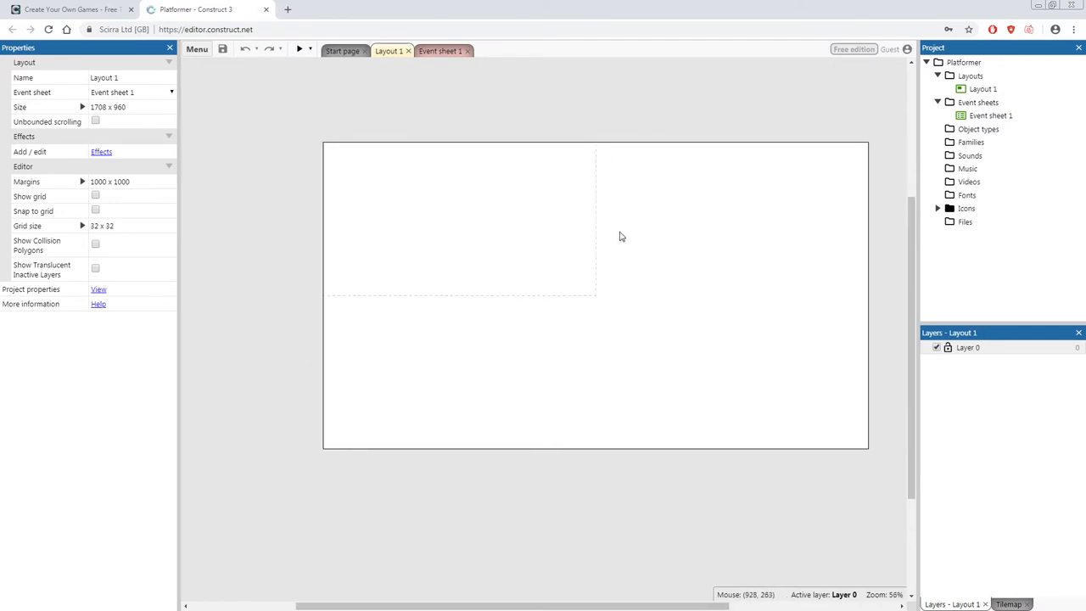
scroll(621, 234, "up", 4, "ctrl")
scroll(621, 234, "down", 5, "ctrl")
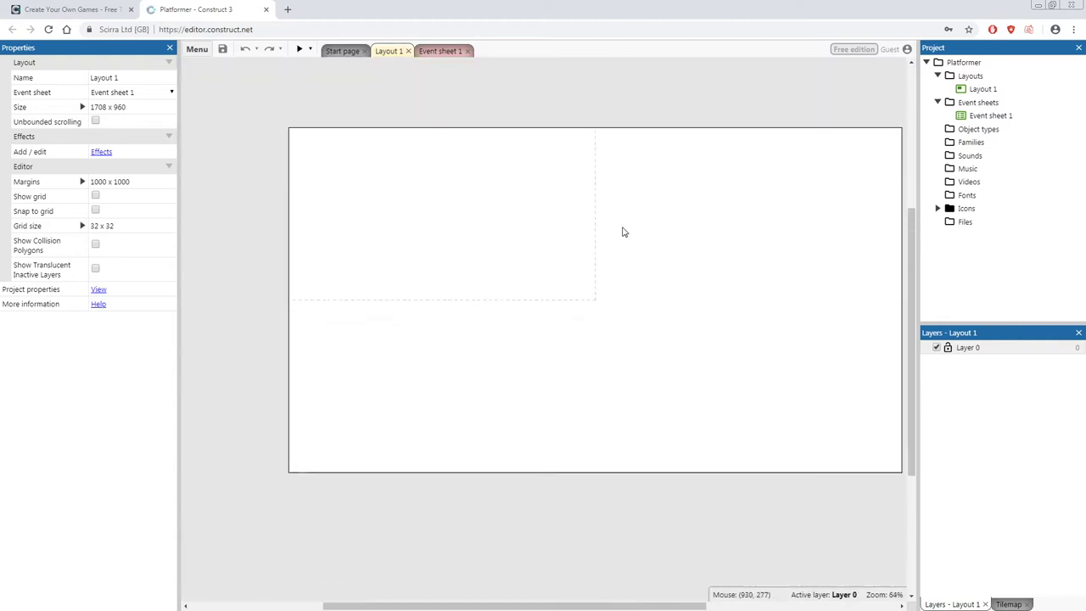
scroll(621, 233, "up", 1, "ctrl")
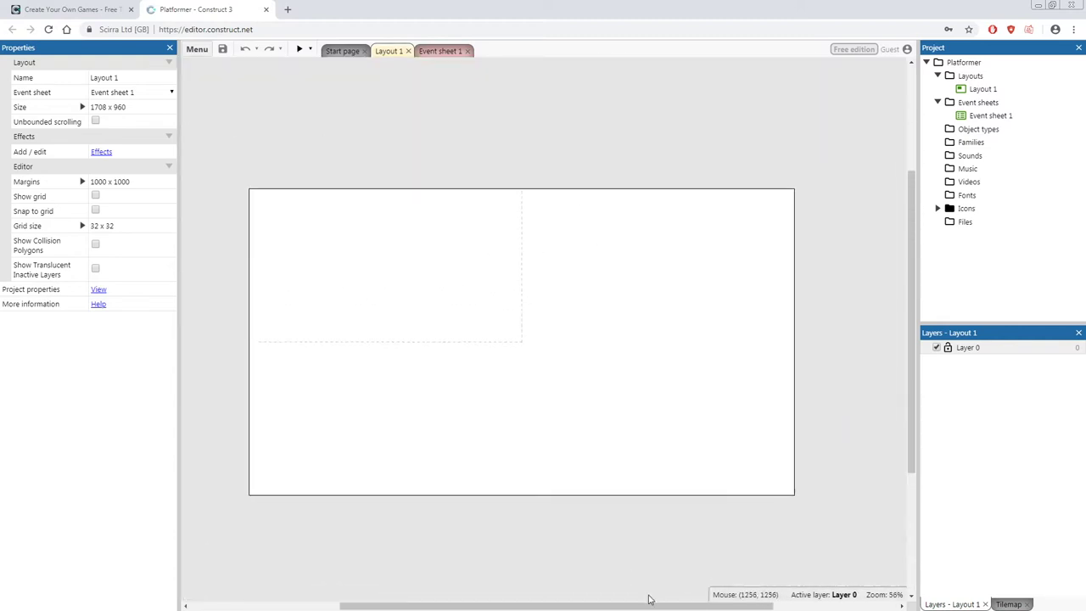
left_click_drag(648, 604, 634, 604)
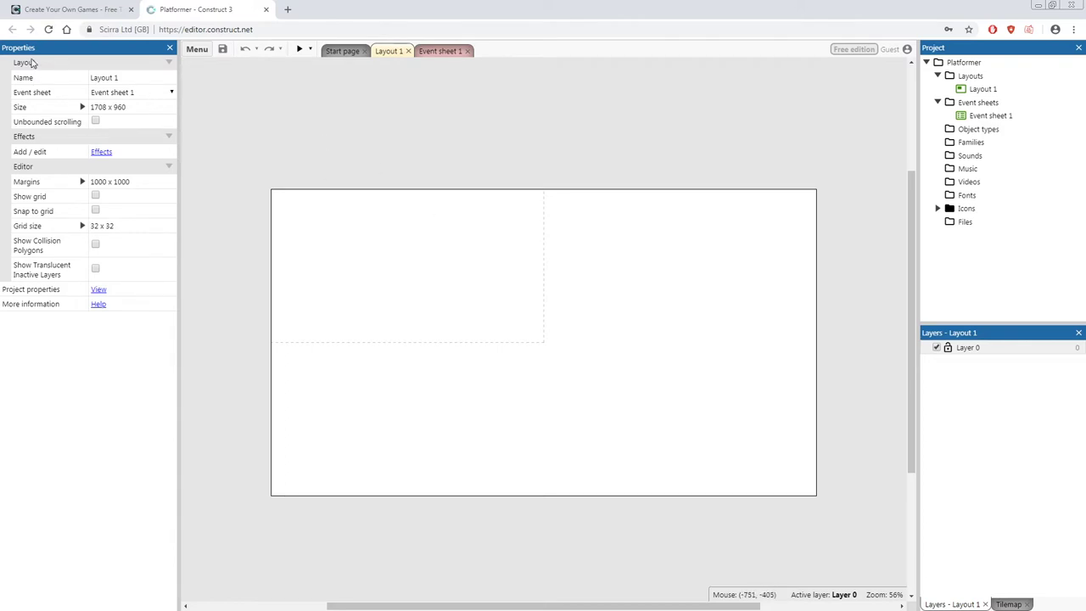
Change the layout Size from 1708 x 960 to 3000 x 480
left_click(126, 106)
left_click(137, 107)
left_click_drag(108, 107, 50, 101)
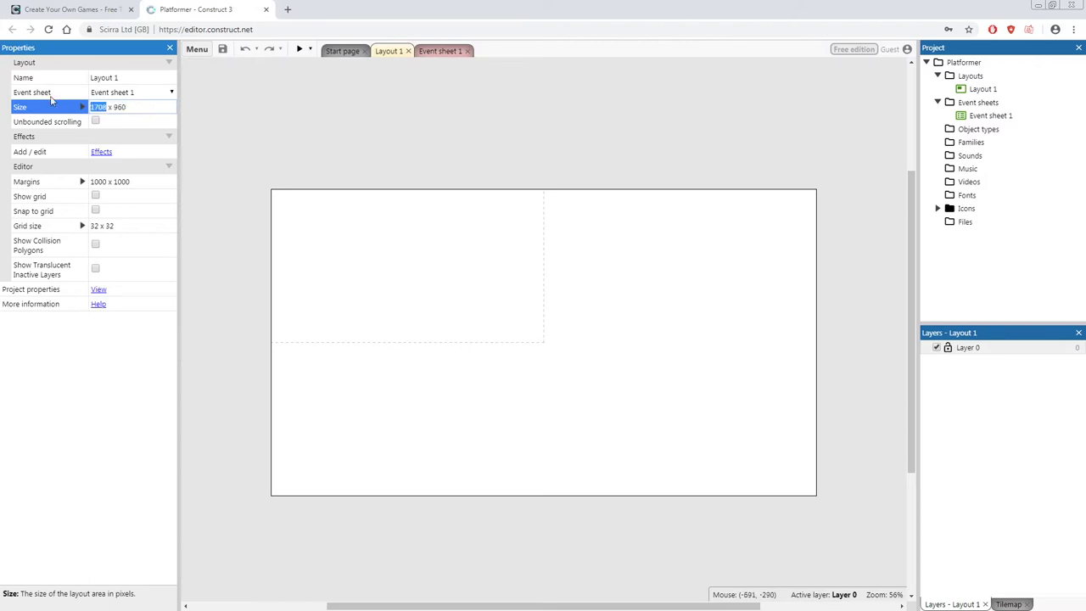
type("3000")
left_click_drag(126, 107, 114, 107)
type("480")
left_click(136, 119)
left_click(468, 144)
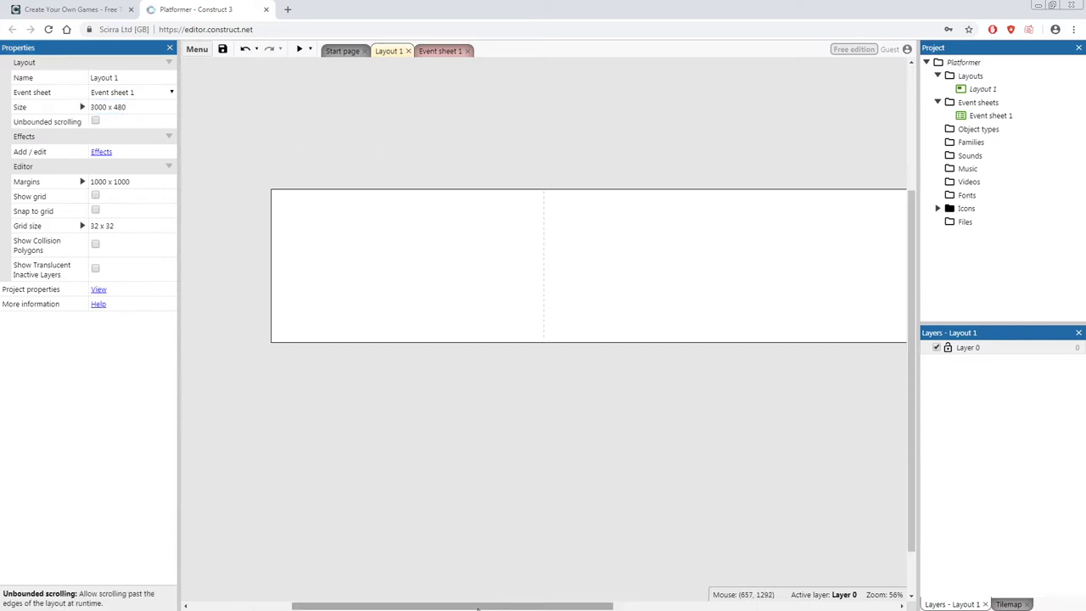
left_click_drag(476, 608, 429, 107)
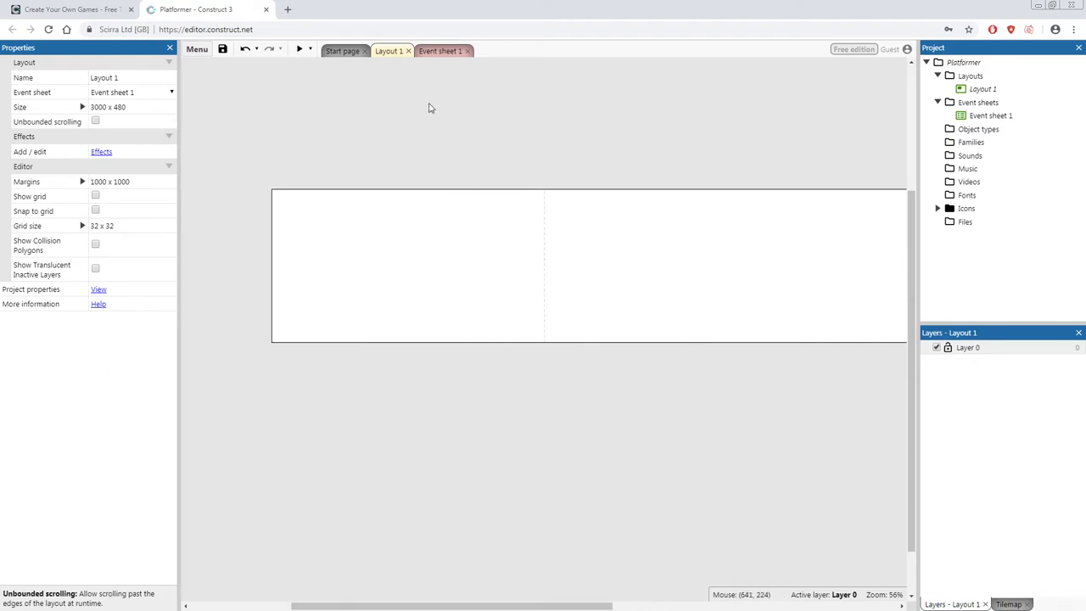
Insert a Tiled Background object, found by searching 'tiled', and name it Bkg
right_click(430, 158)
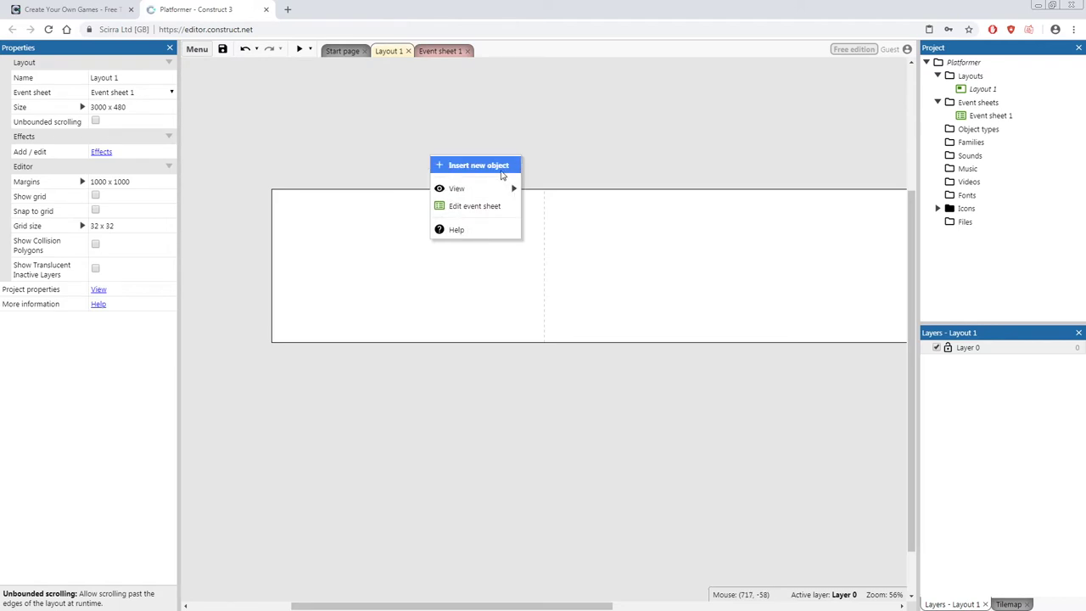
left_click(502, 175)
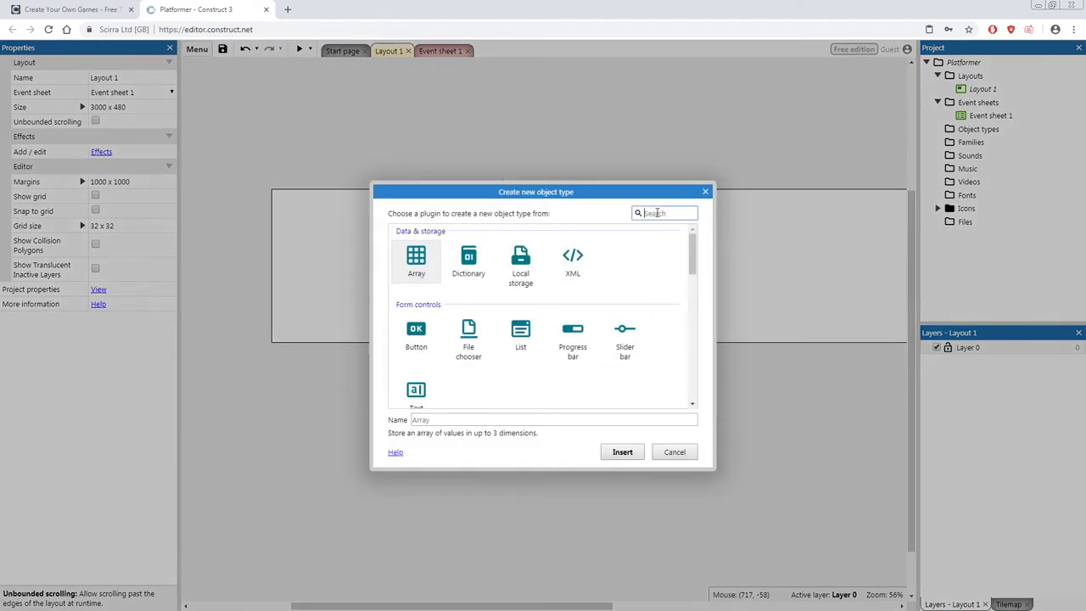
type("tiled")
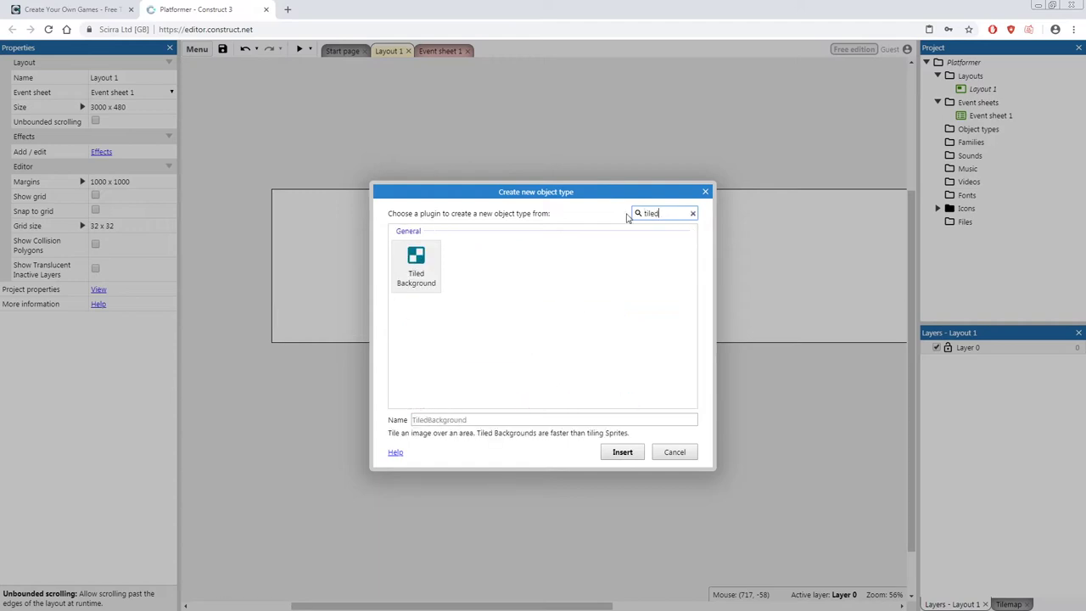
left_click(423, 272)
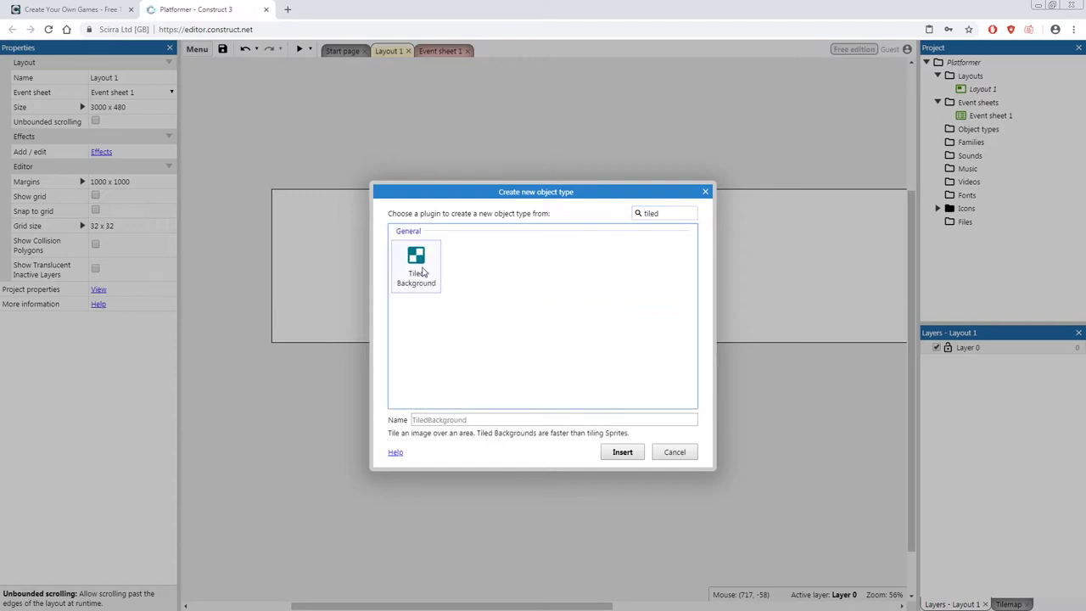
left_click(422, 271)
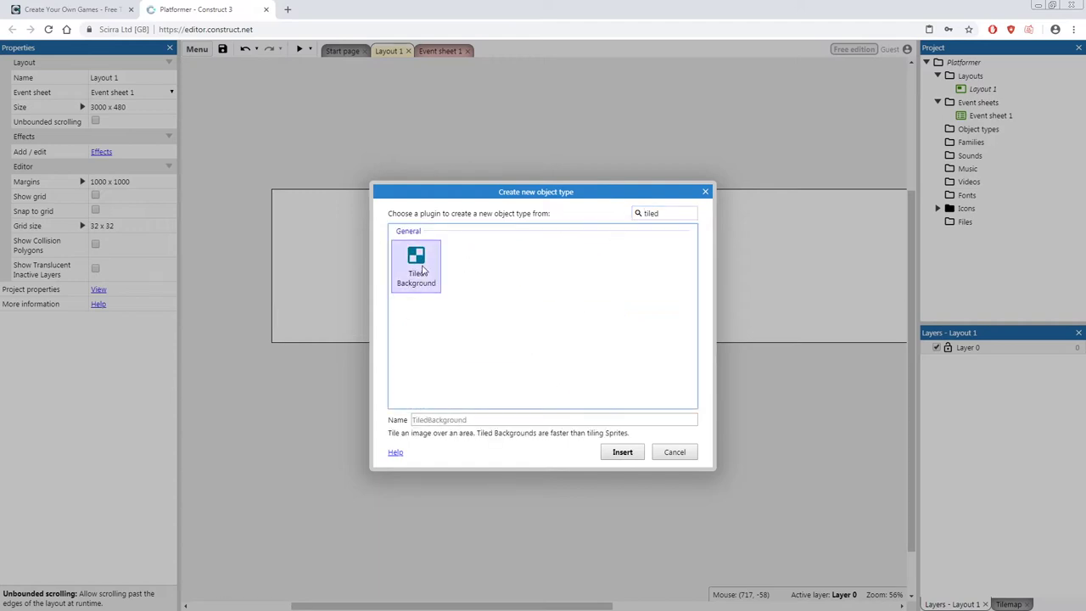
left_click(486, 418)
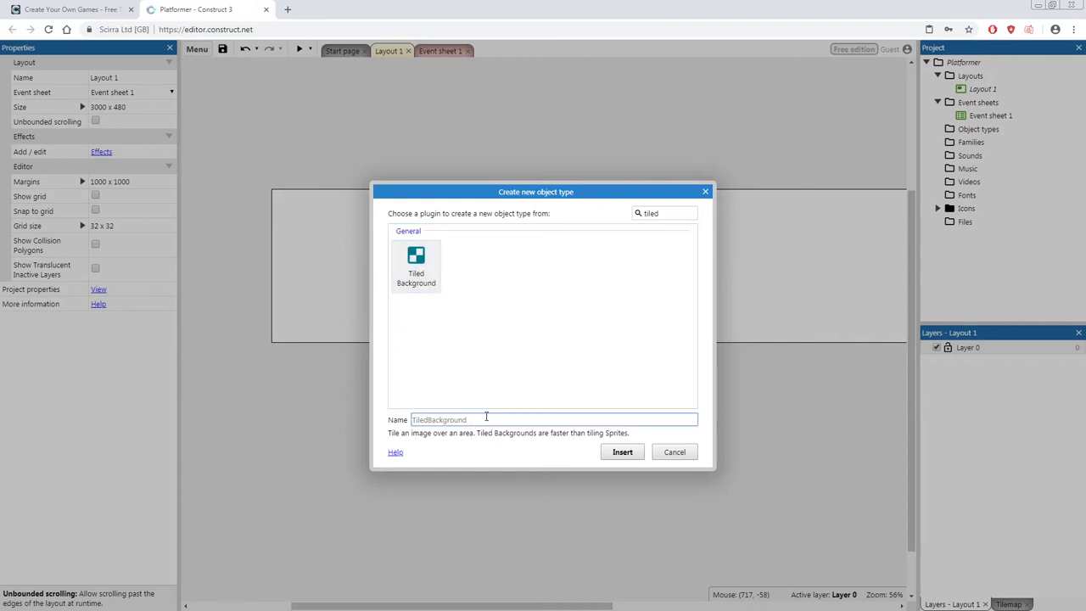
type("Bkg")
left_click(623, 453)
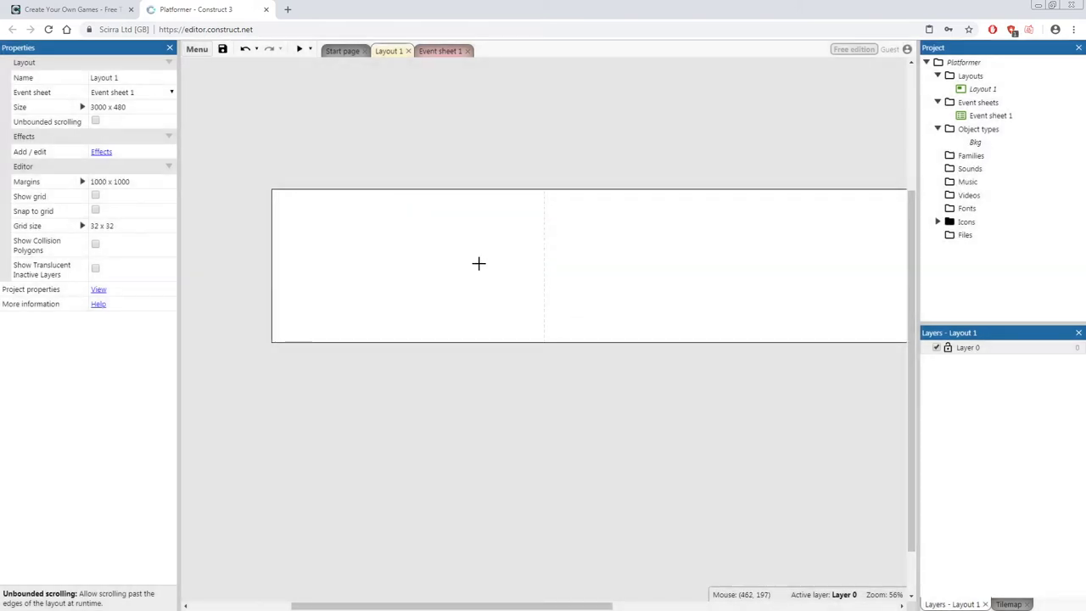
Place the Bkg instance in the layout and flood-fill its tile image black
left_click(371, 257)
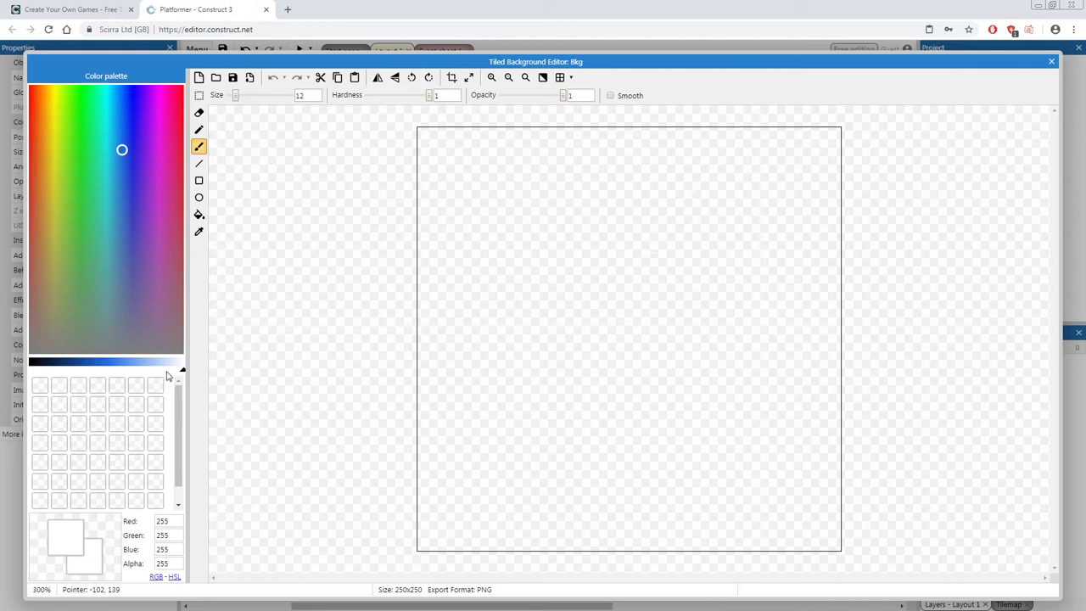
left_click_drag(183, 374, 31, 371)
key("f")
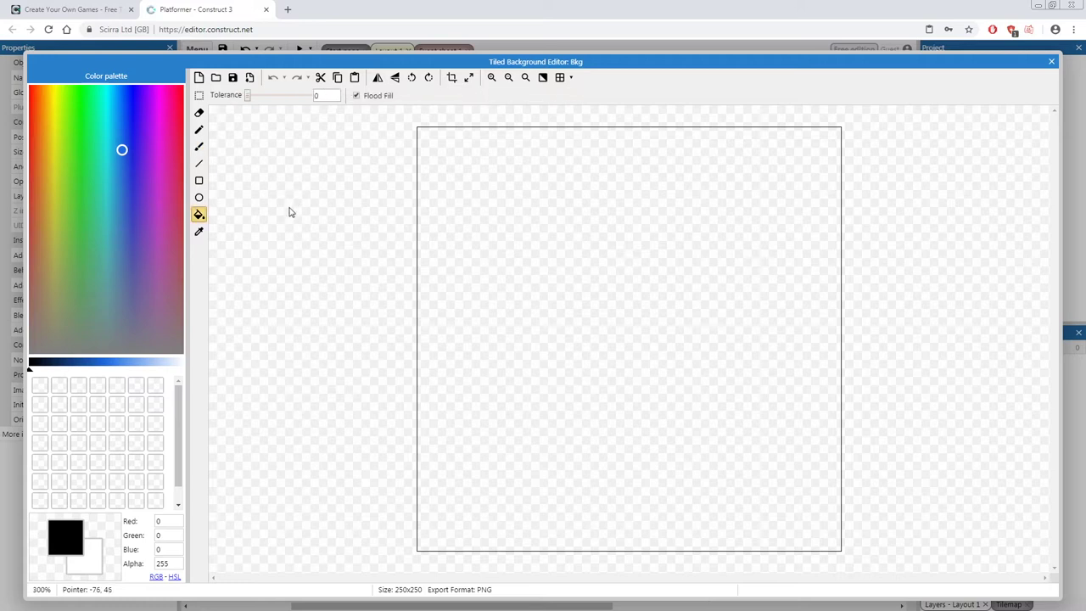
left_click(547, 293)
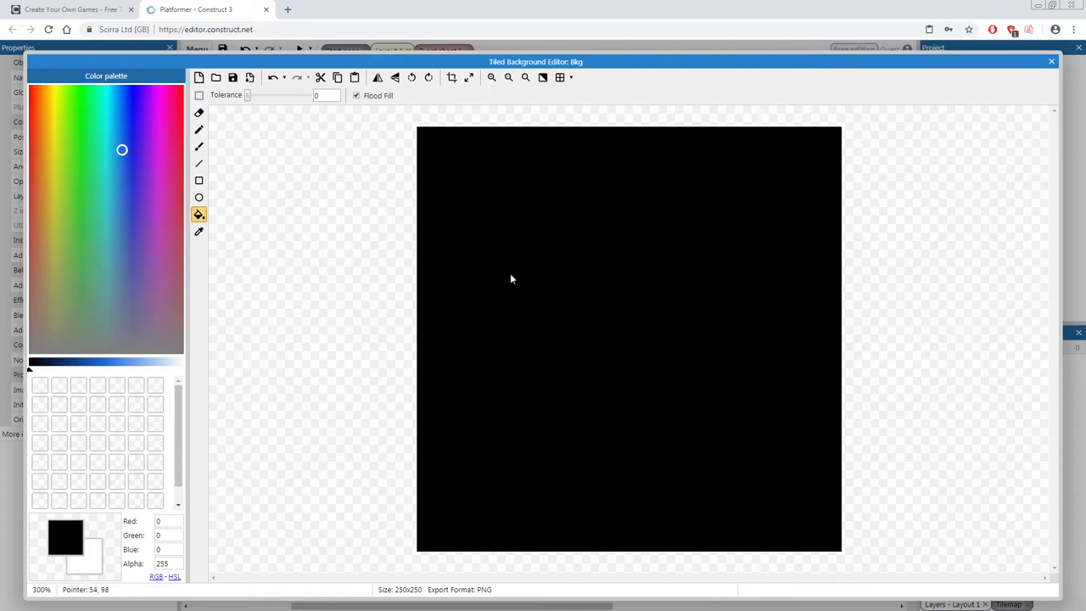
Paint about eight white star dots across the tile with the brush
left_click(199, 147)
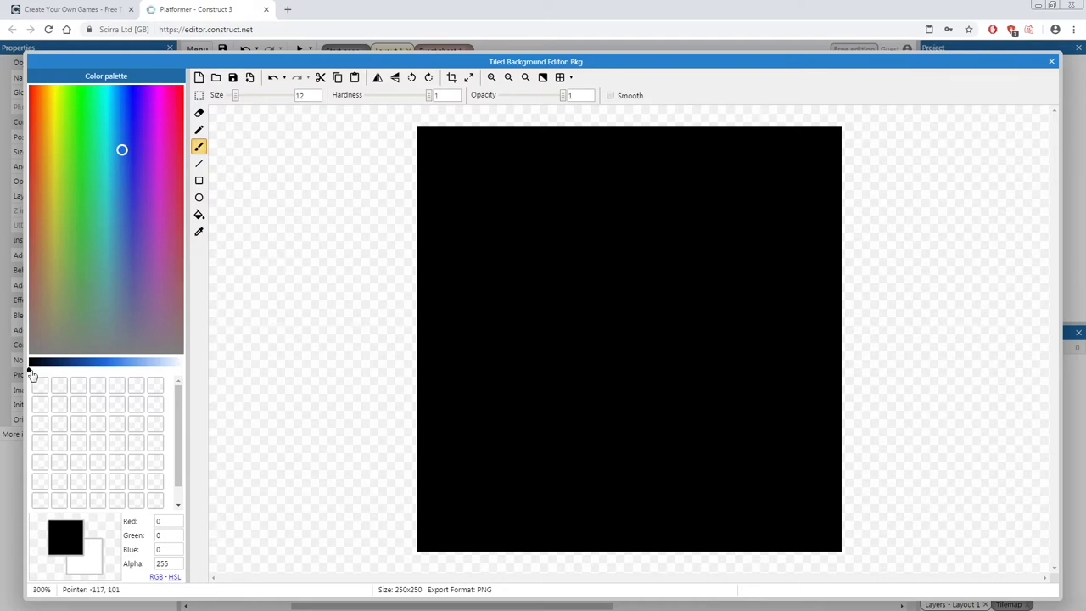
left_click_drag(30, 372, 185, 360)
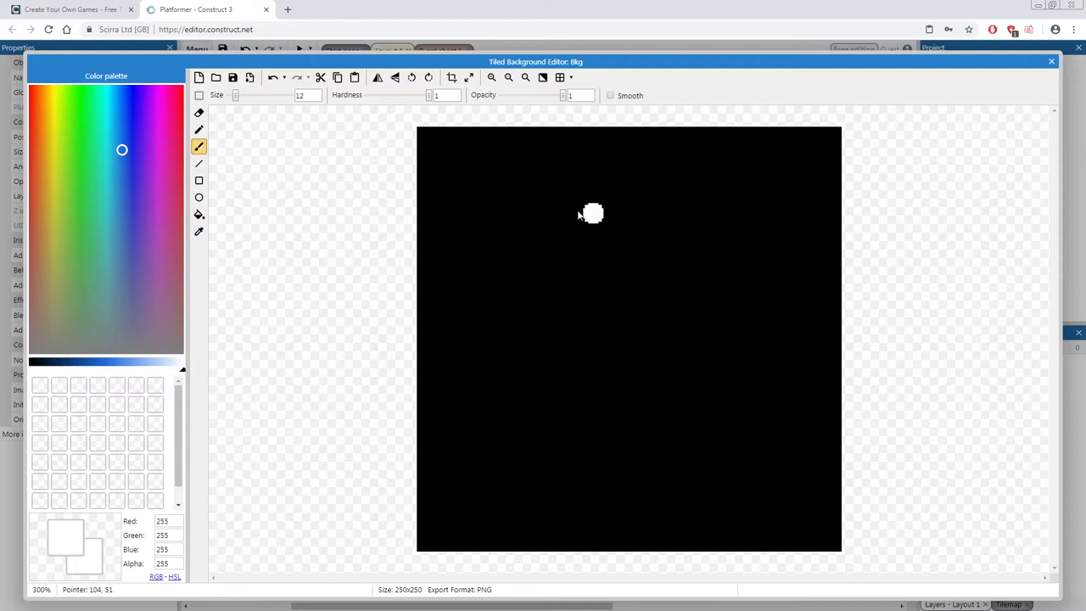
left_click(482, 206)
left_click(686, 148)
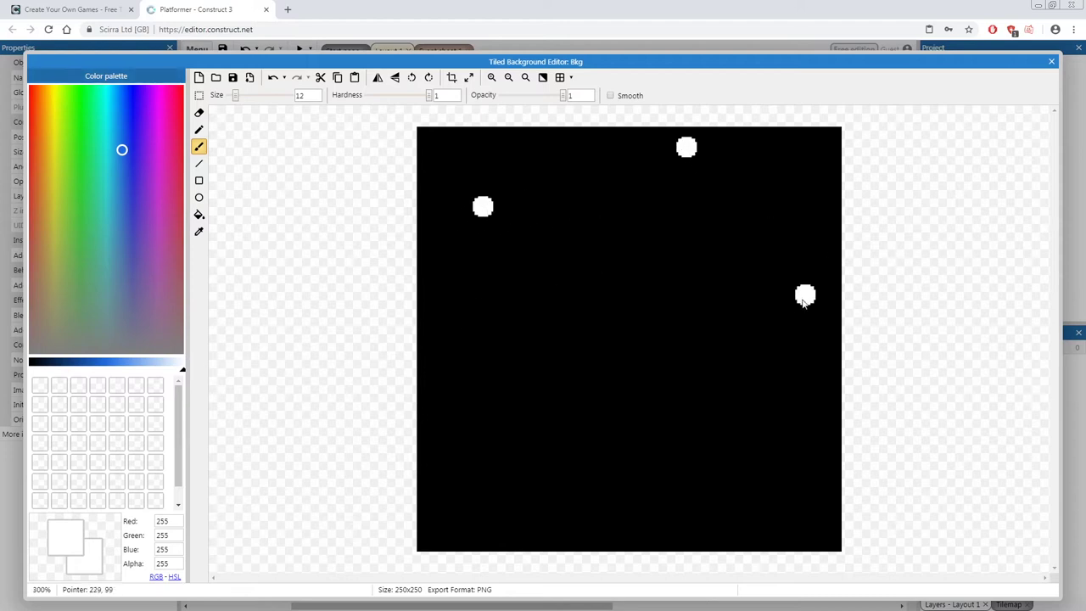
left_click(800, 301)
left_click(610, 282)
left_click(484, 448)
left_click(643, 450)
left_click(706, 450)
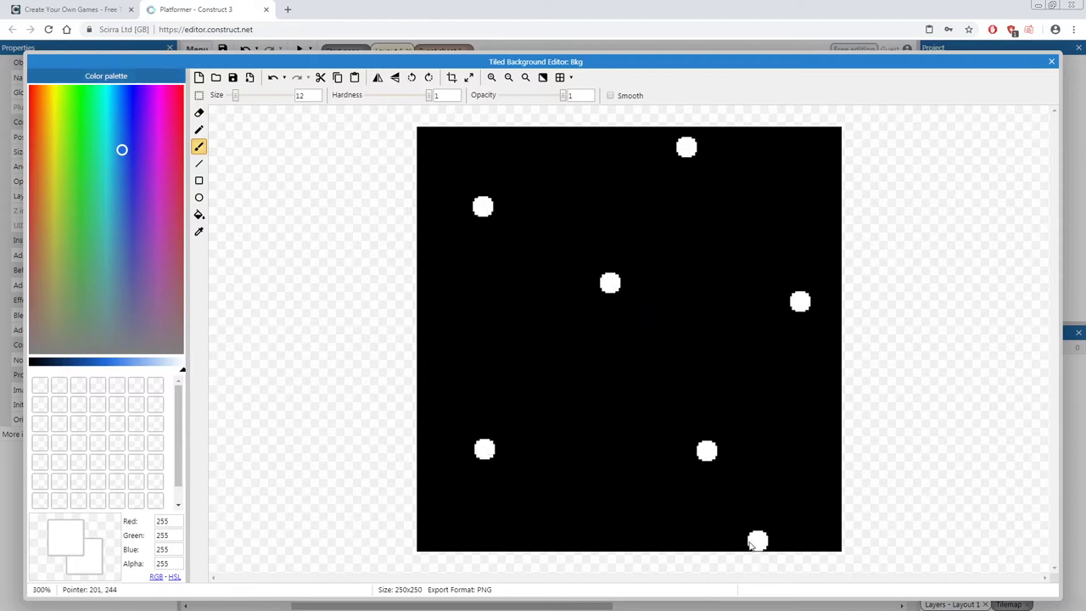
left_click(577, 540)
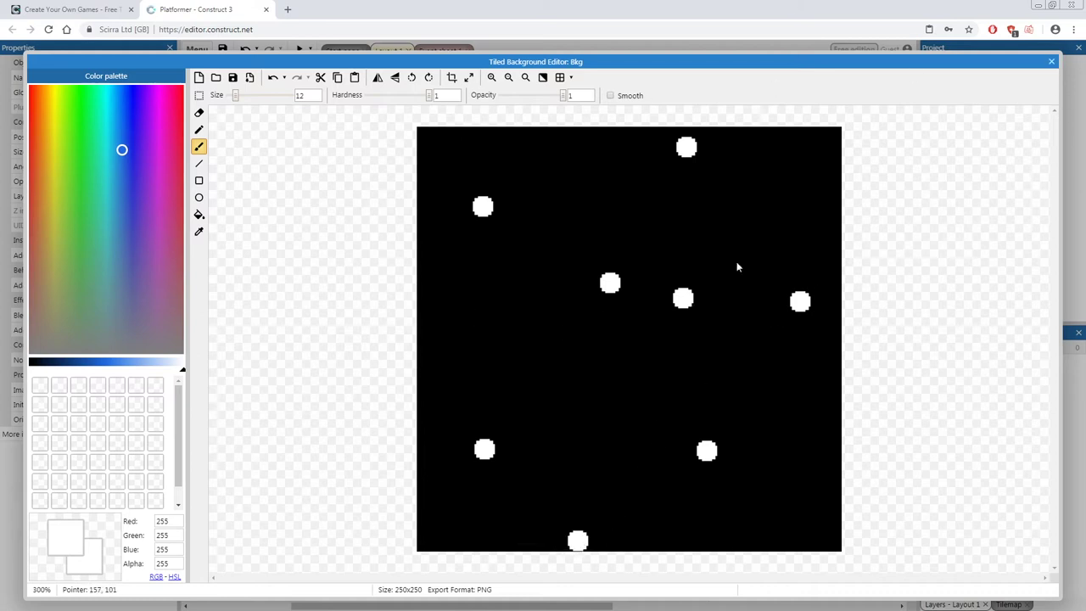
Close the image editor and resize the Bkg instance to 3000 x 480
left_click(1051, 65)
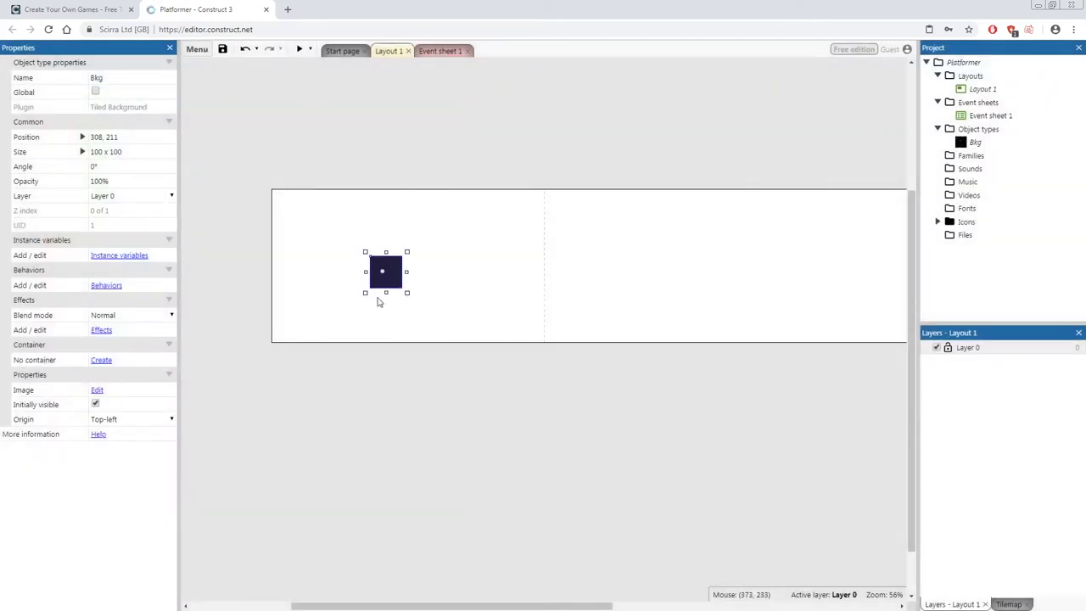
left_click_drag(383, 280, 365, 267)
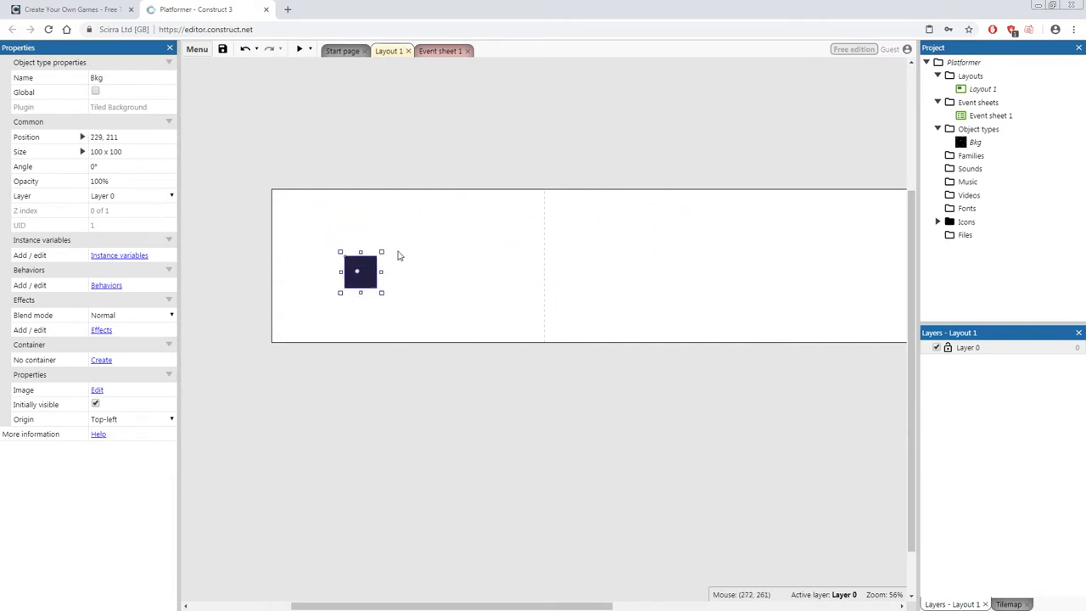
left_click(459, 236)
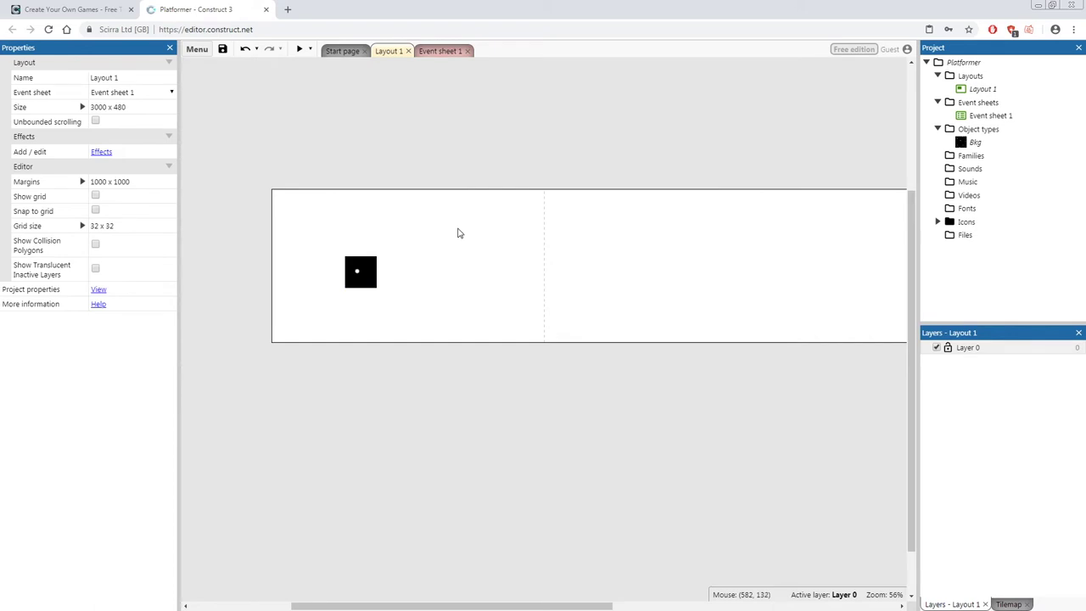
left_click(361, 272)
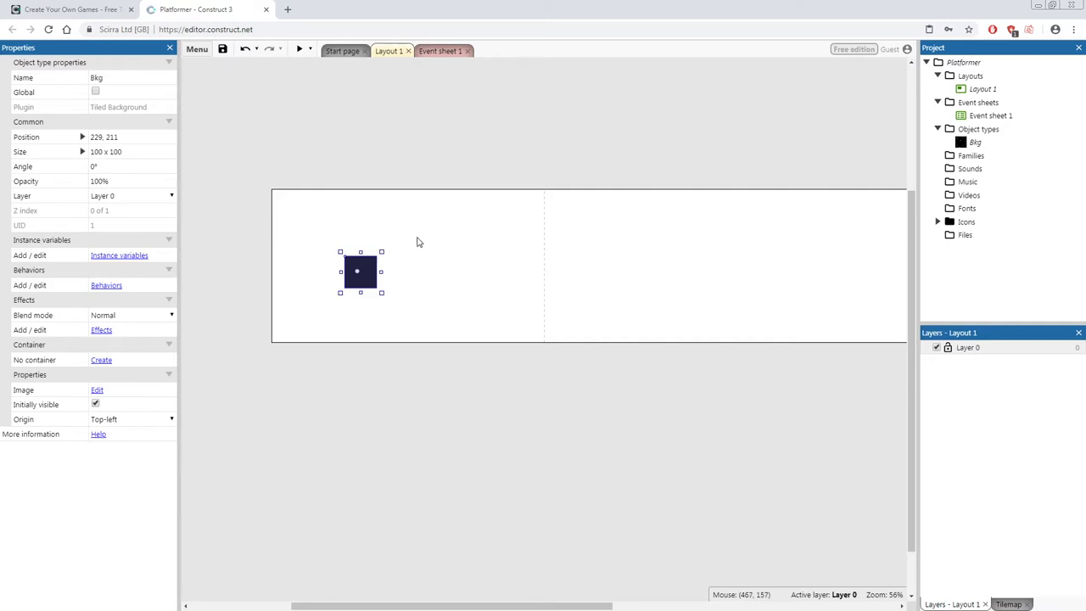
left_click(127, 151)
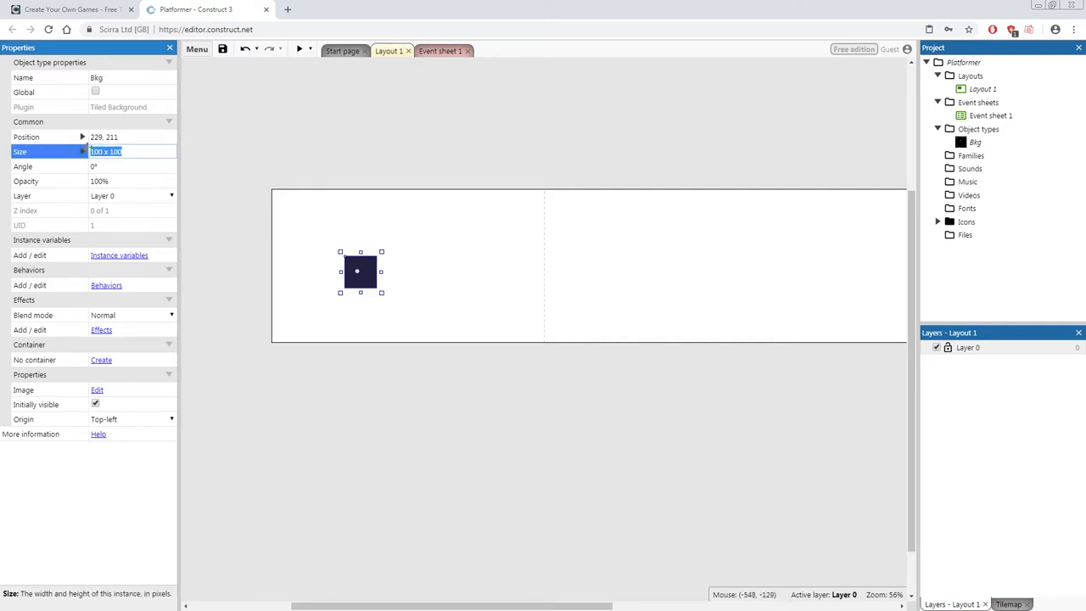
left_click(99, 151)
left_click(297, 126)
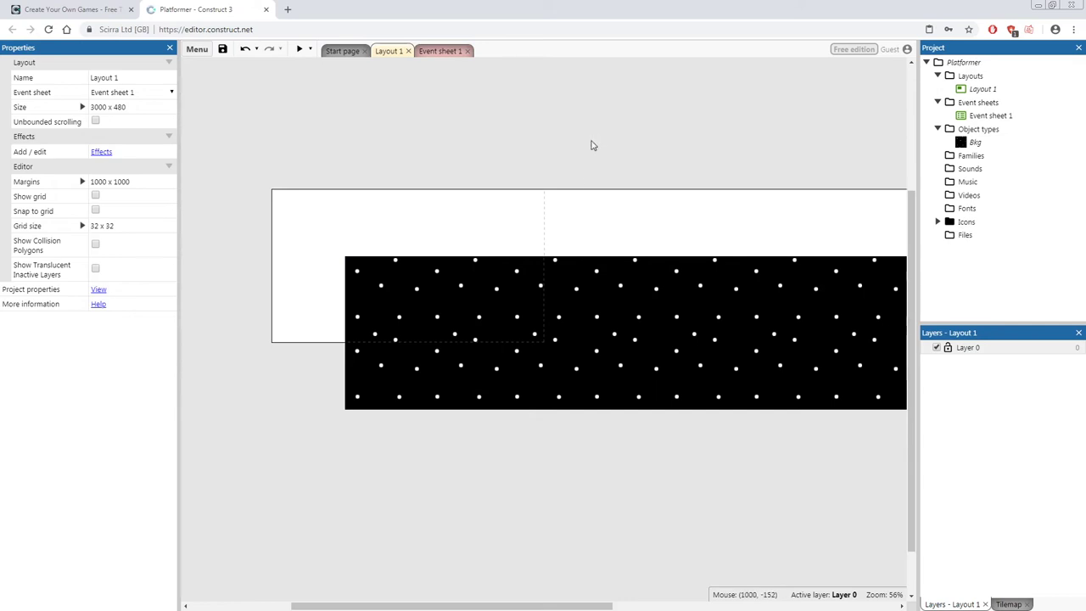
Set the stretched Bkg background's position to 0, 0
left_click(557, 297)
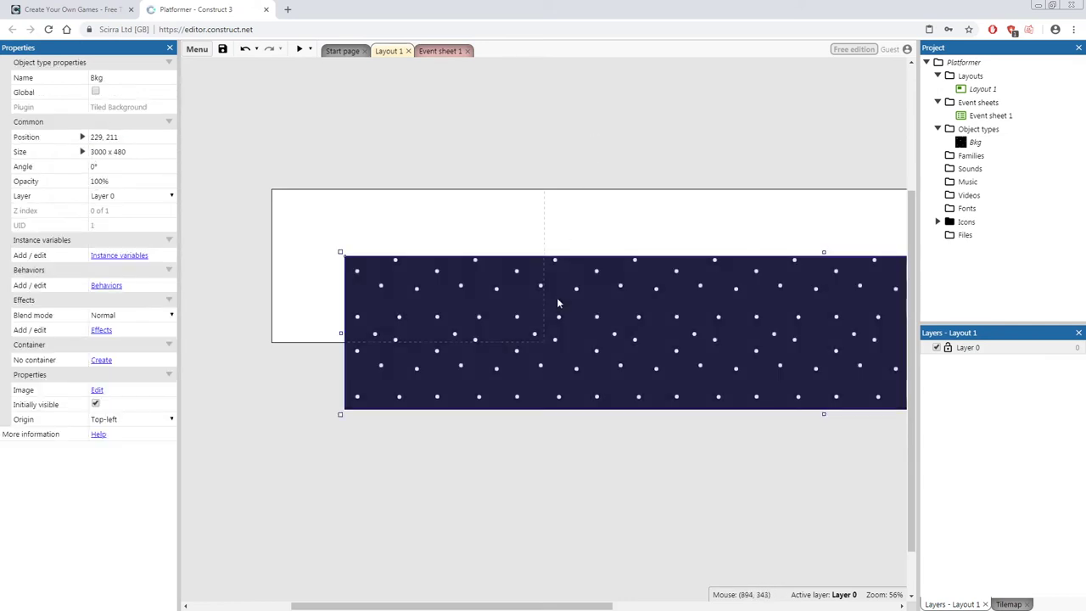
left_click(130, 136)
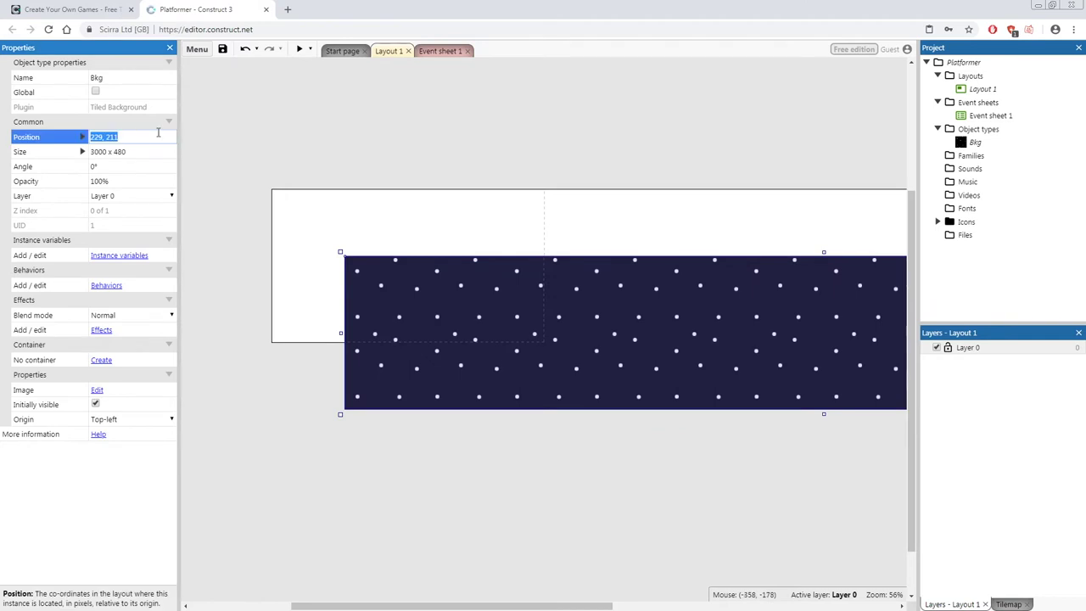
type("0, 0")
key("Tab")
left_click(482, 110)
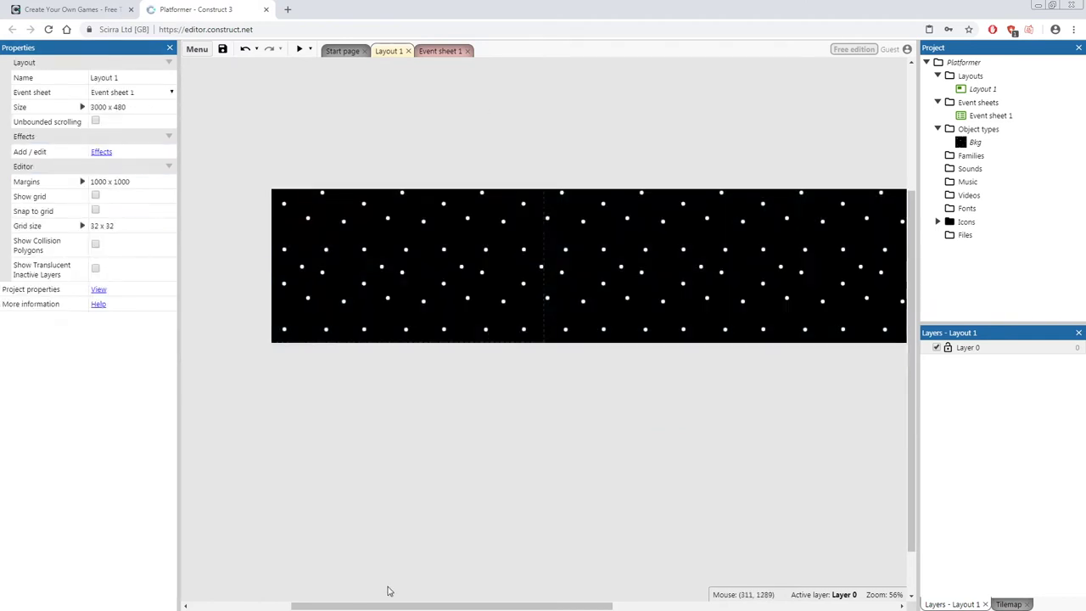
left_click_drag(420, 606, 1001, 383)
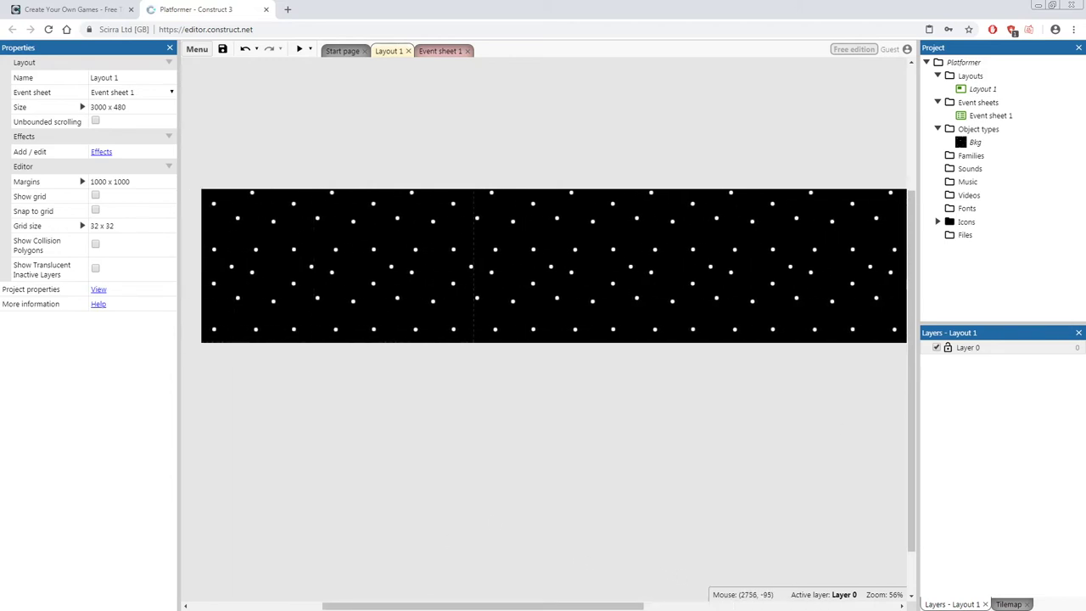
left_click_drag(548, 604, 530, 604)
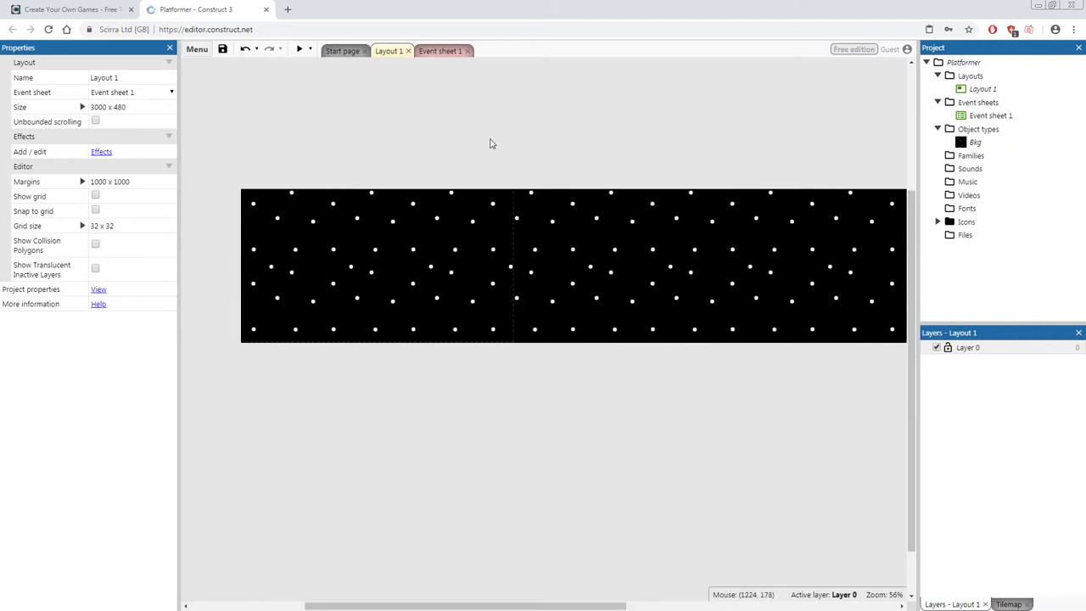
Save the project to local browser storage as platformer.c3p, overwriting the existing copy
left_click(199, 51)
mouse_move(246, 77)
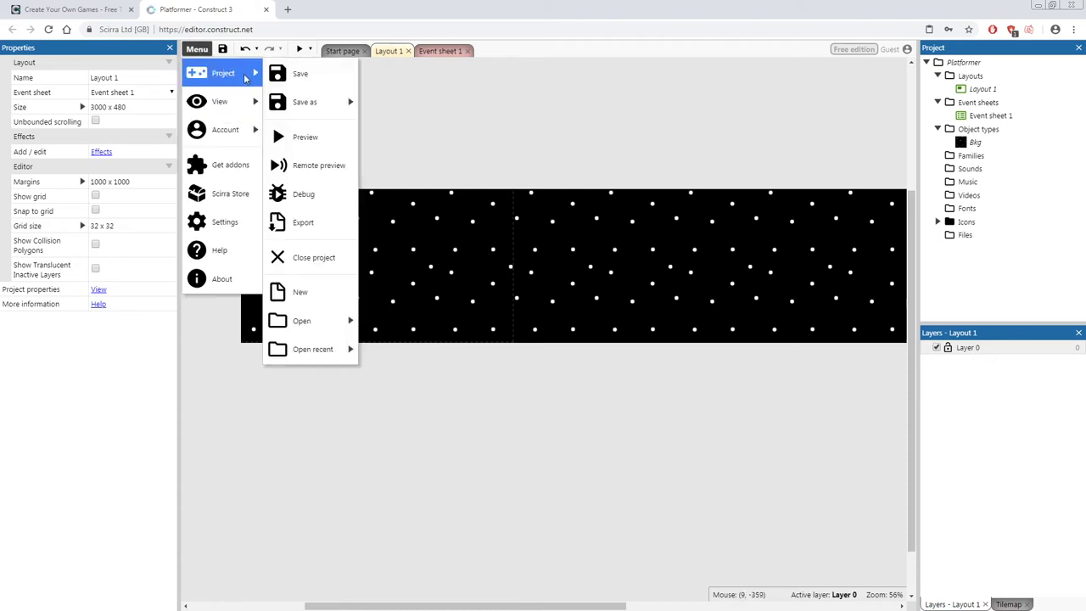
mouse_move(327, 98)
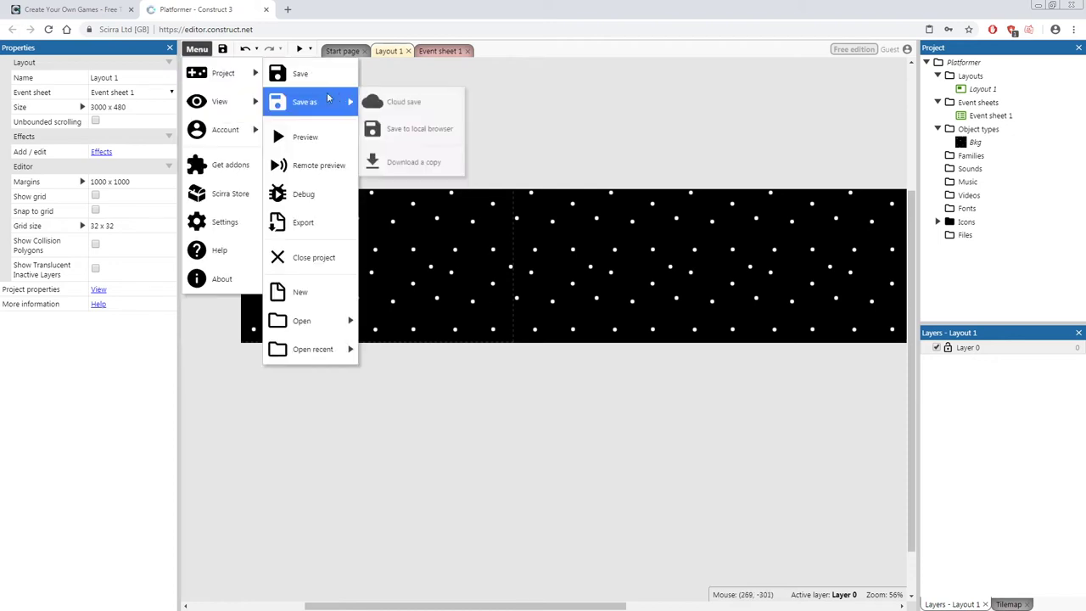
left_click(430, 133)
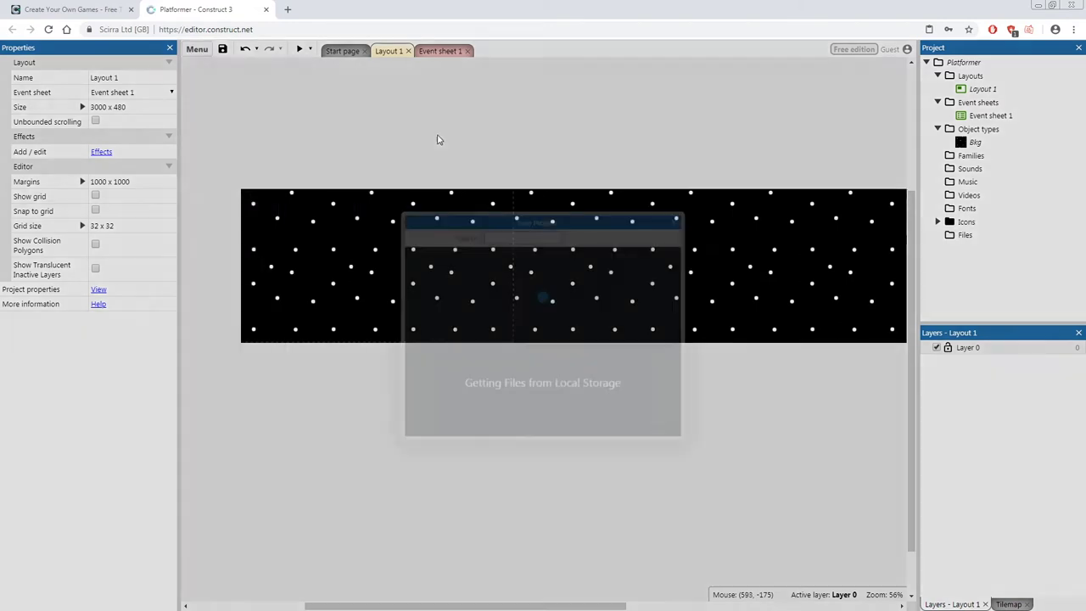
left_click(481, 425)
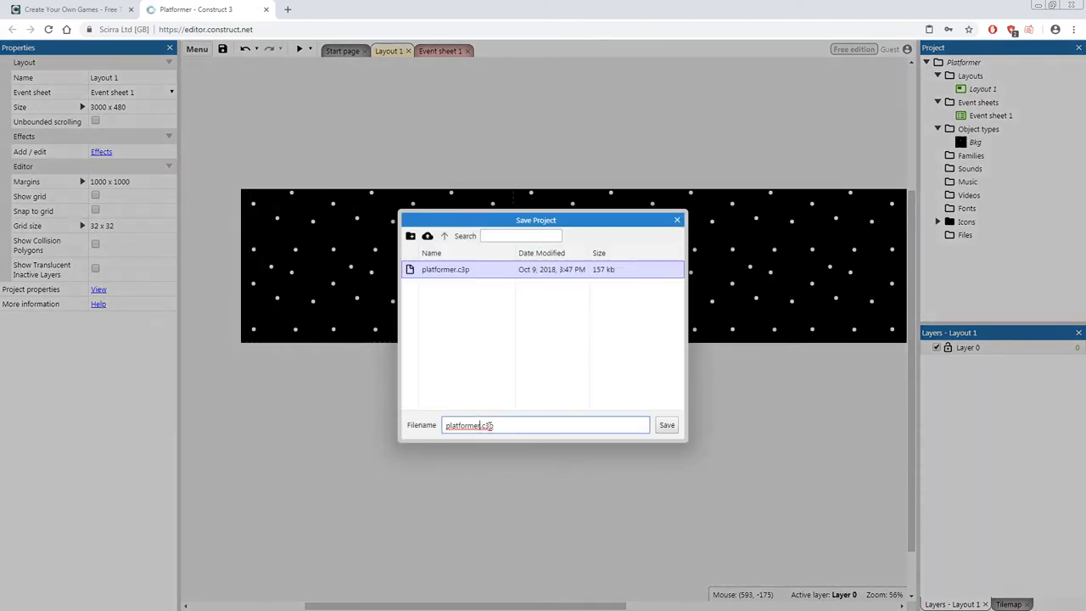
double_click(478, 425)
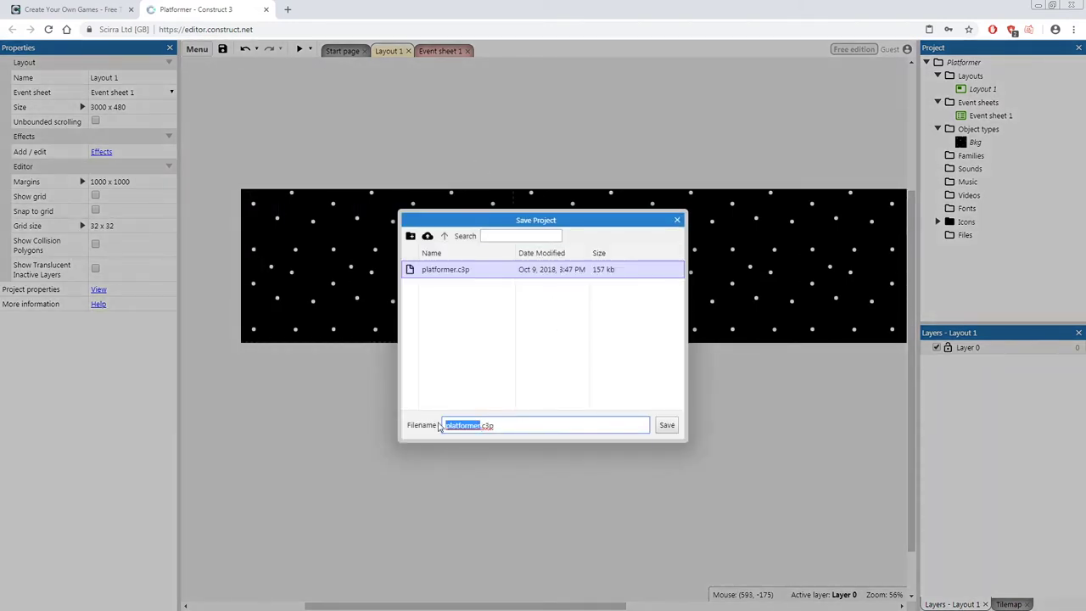
left_click(667, 424)
left_click(561, 344)
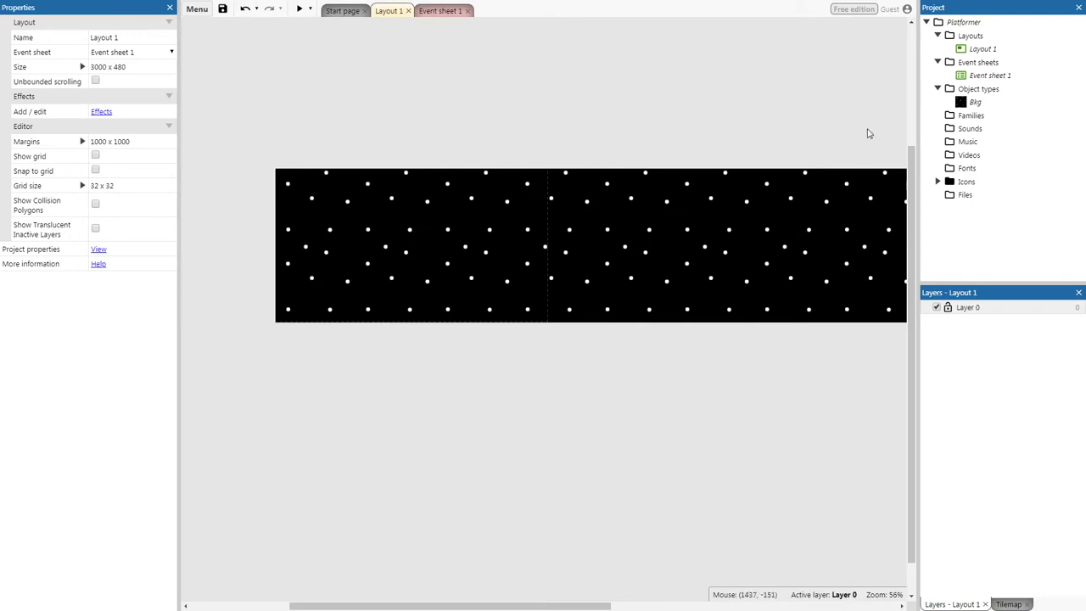
Insert a Sprite object named astro and place it in the layout
mouse_move(457, 41)
right_click(450, 111)
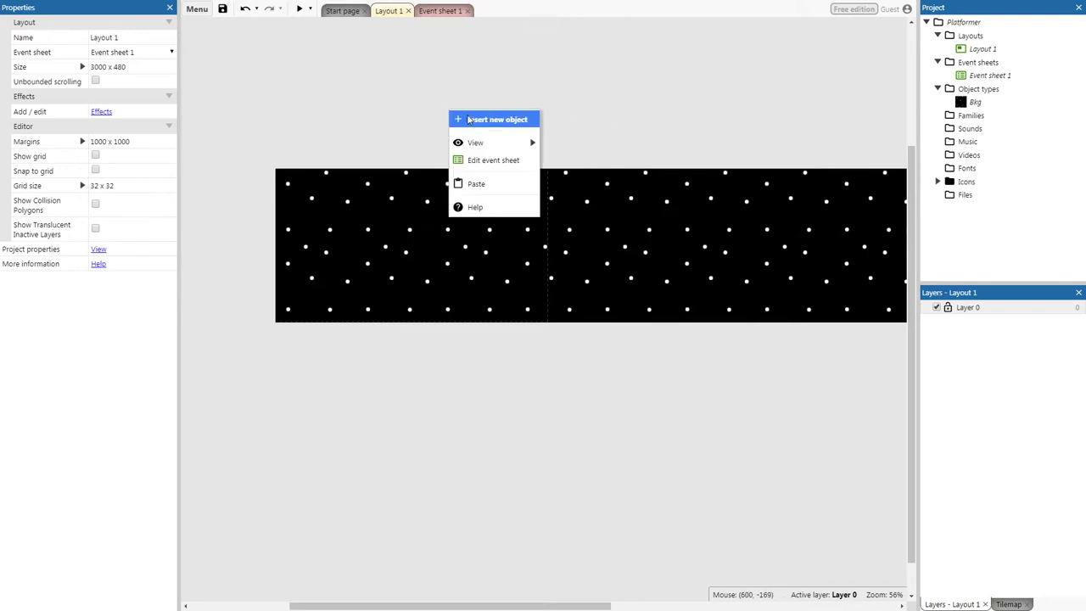
left_click(468, 120)
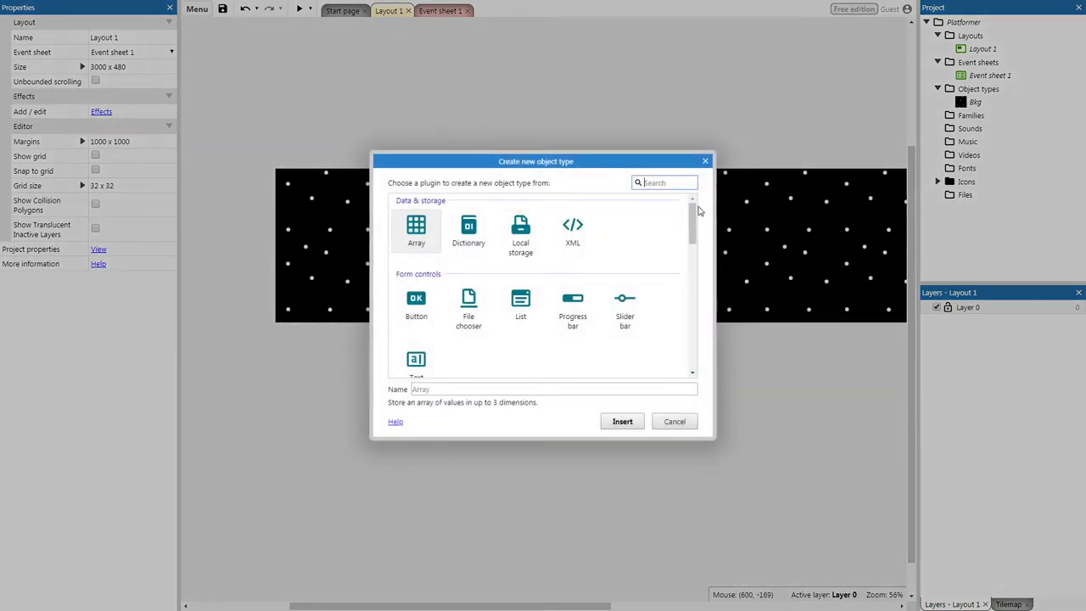
left_click_drag(692, 212, 694, 255)
left_click(625, 267)
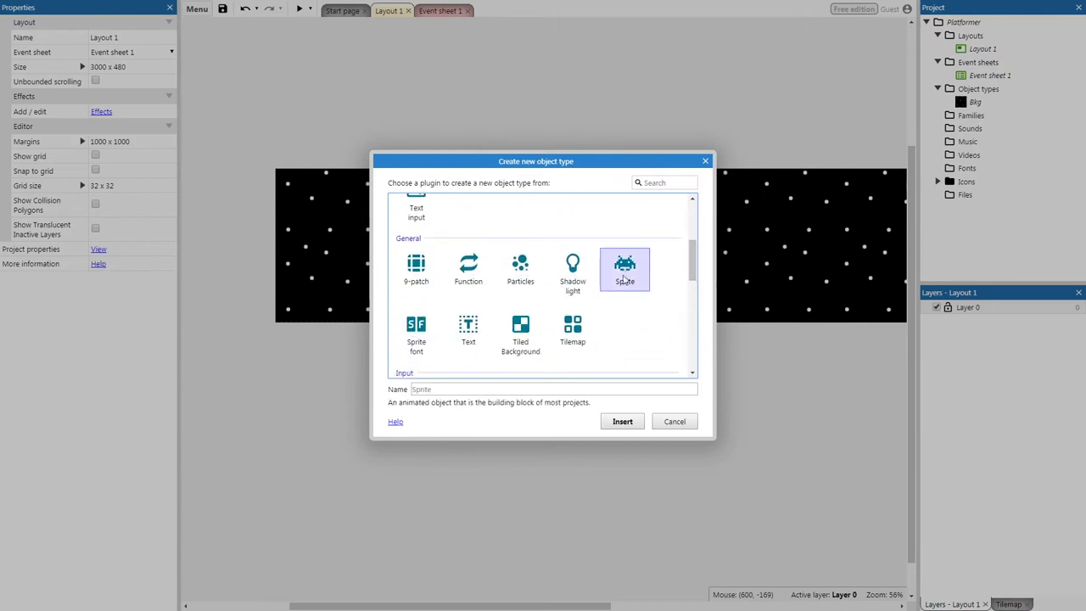
left_click(516, 388)
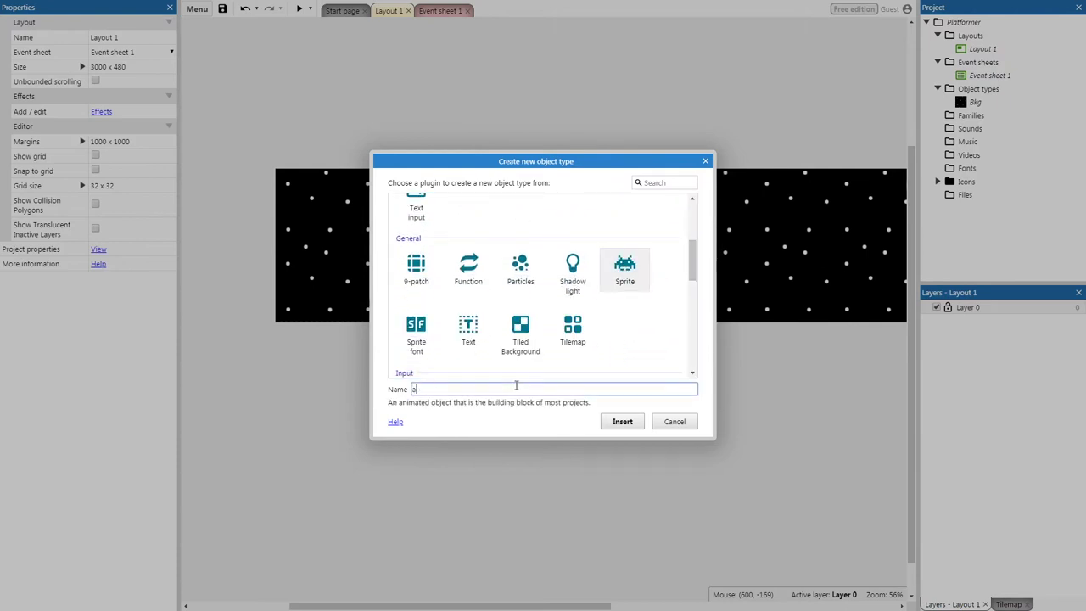
key("Return")
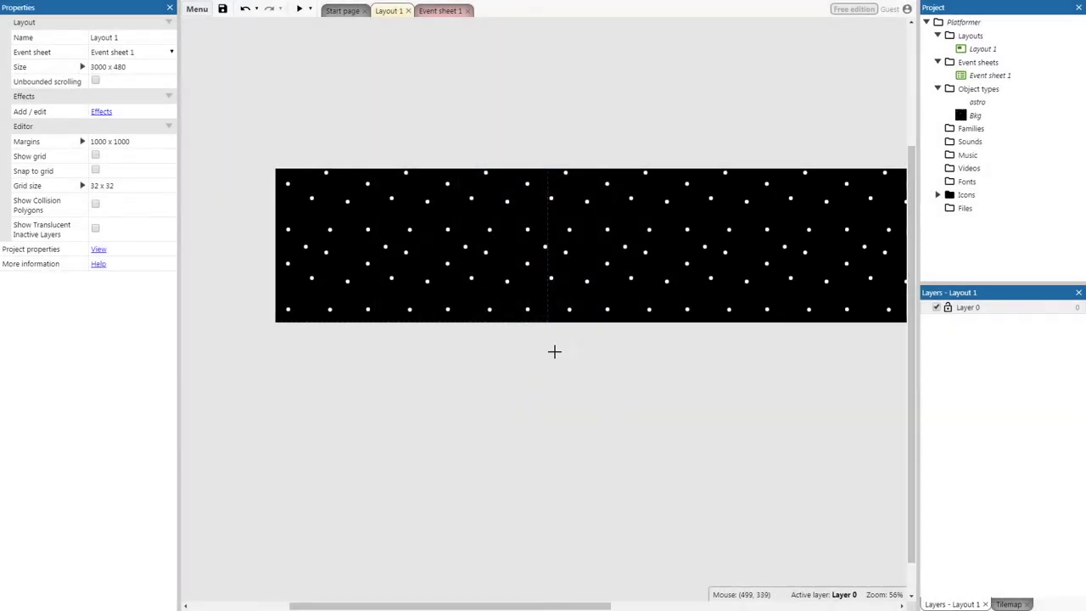
left_click(427, 212)
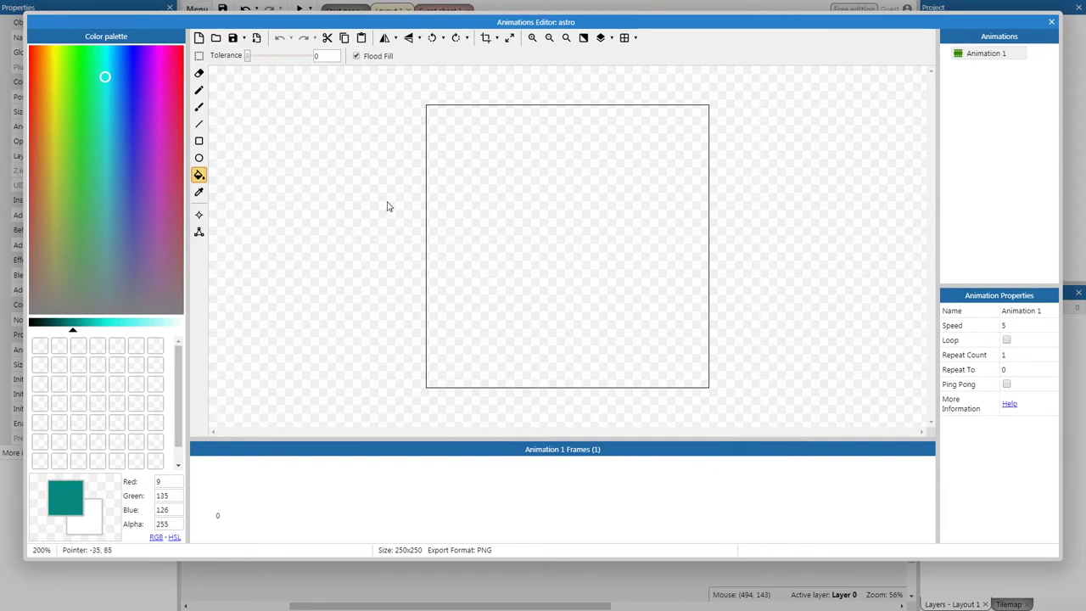
Load the astro image file into the sprite's frame
left_click(216, 39)
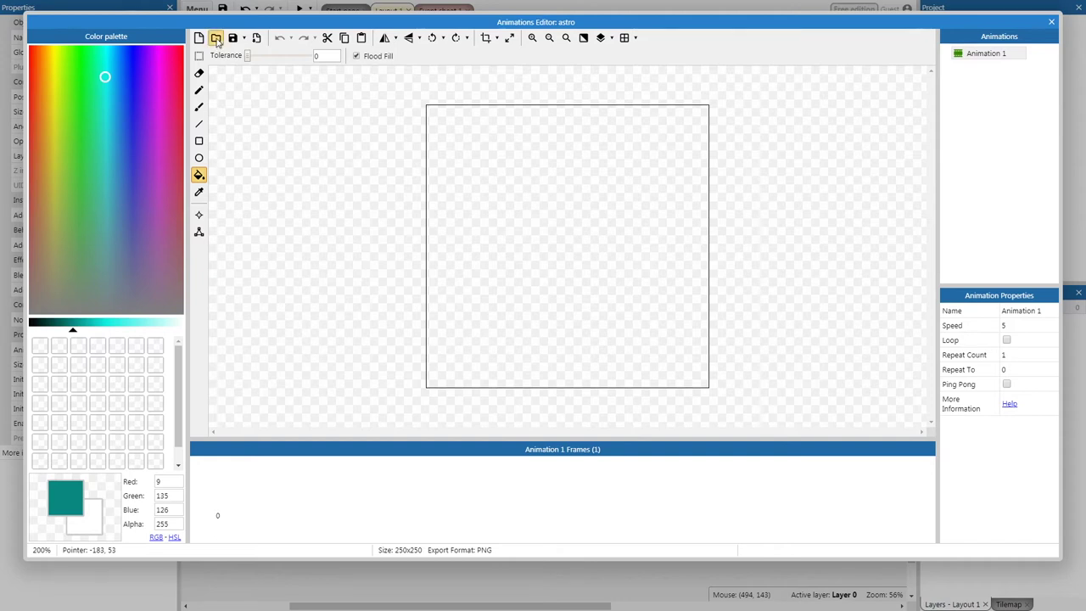
left_click(460, 100)
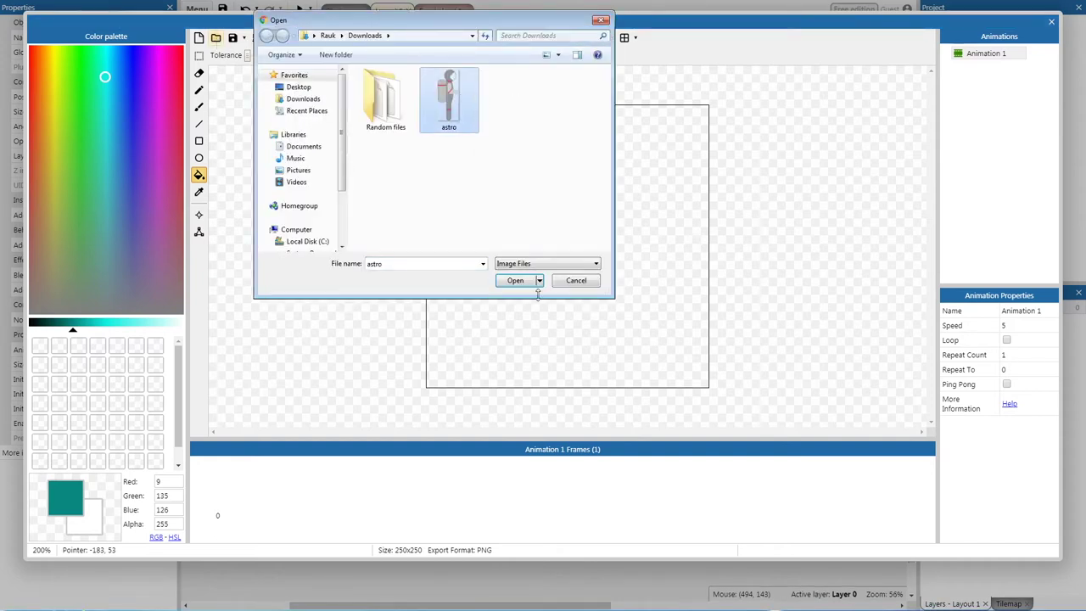
left_click(514, 280)
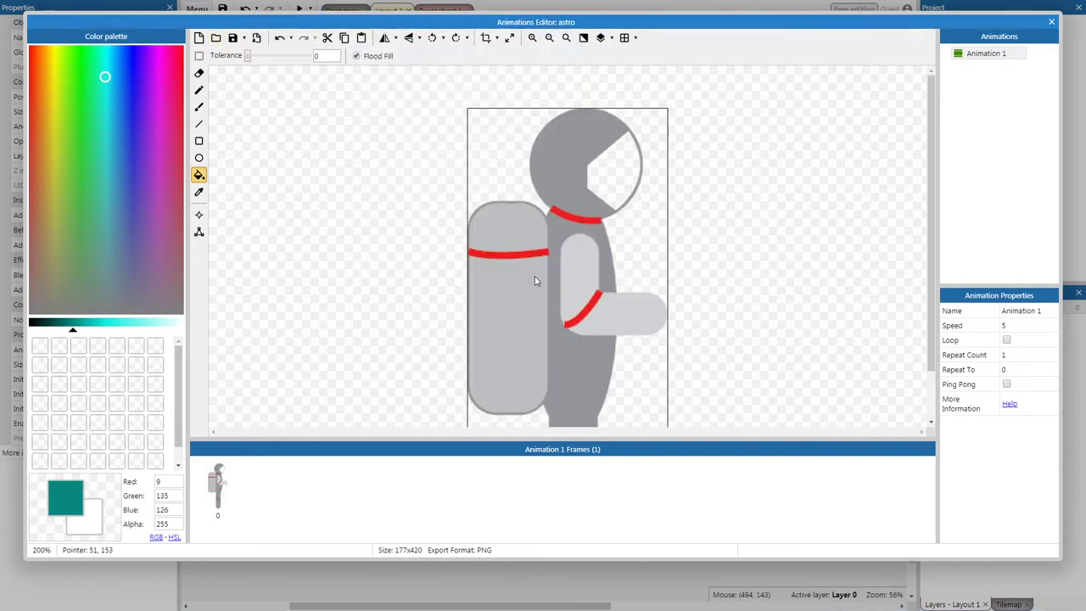
Zoom the canvas back to 100% so the whole 177 x 420 astronaut is visible
scroll(753, 212, "down", 3)
scroll(686, 151, "up", 3)
scroll(684, 157, "down", 3)
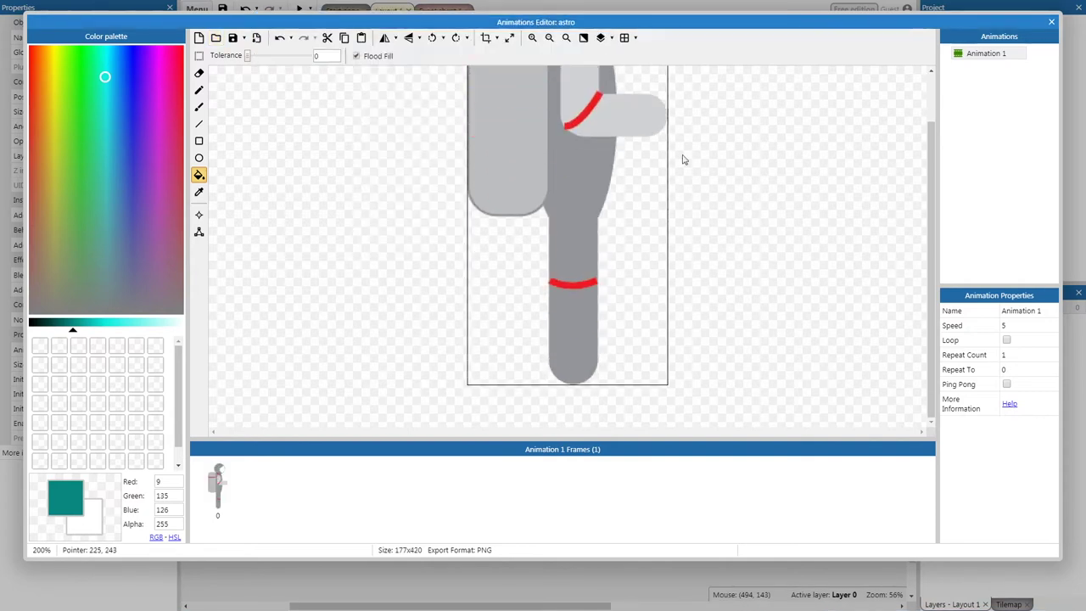
left_click(549, 37)
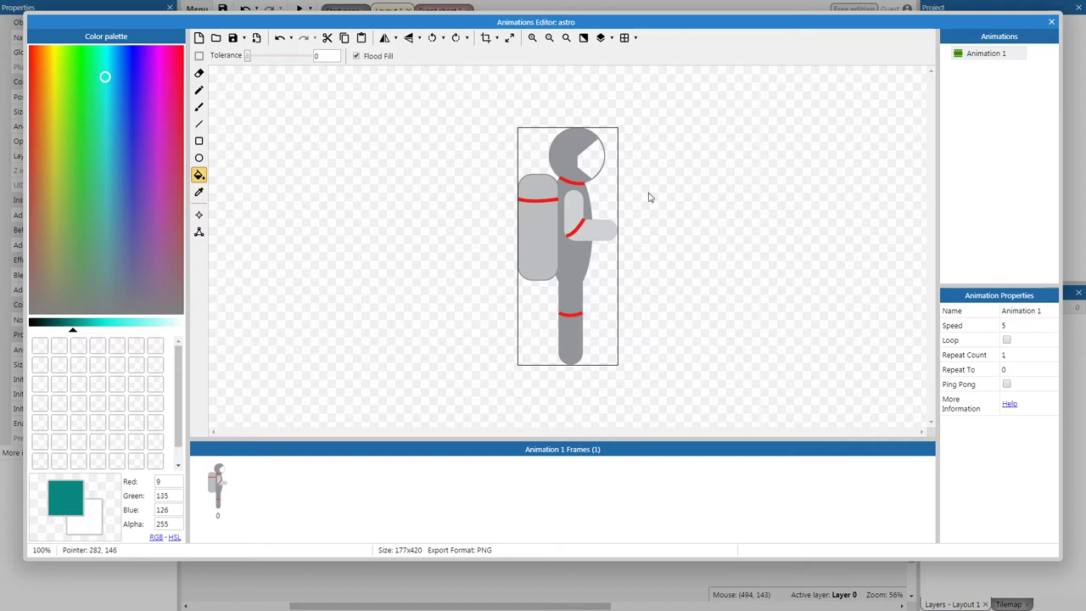
Switch to the Collision polygon tool and enlarge the image canvas area
left_click(199, 233)
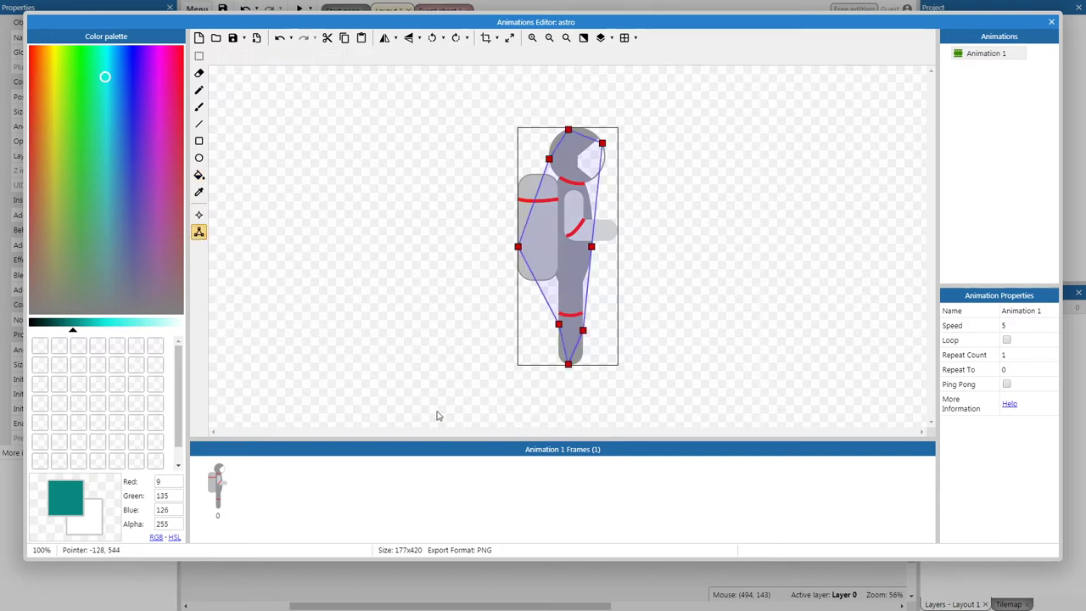
left_click_drag(428, 438, 383, 217)
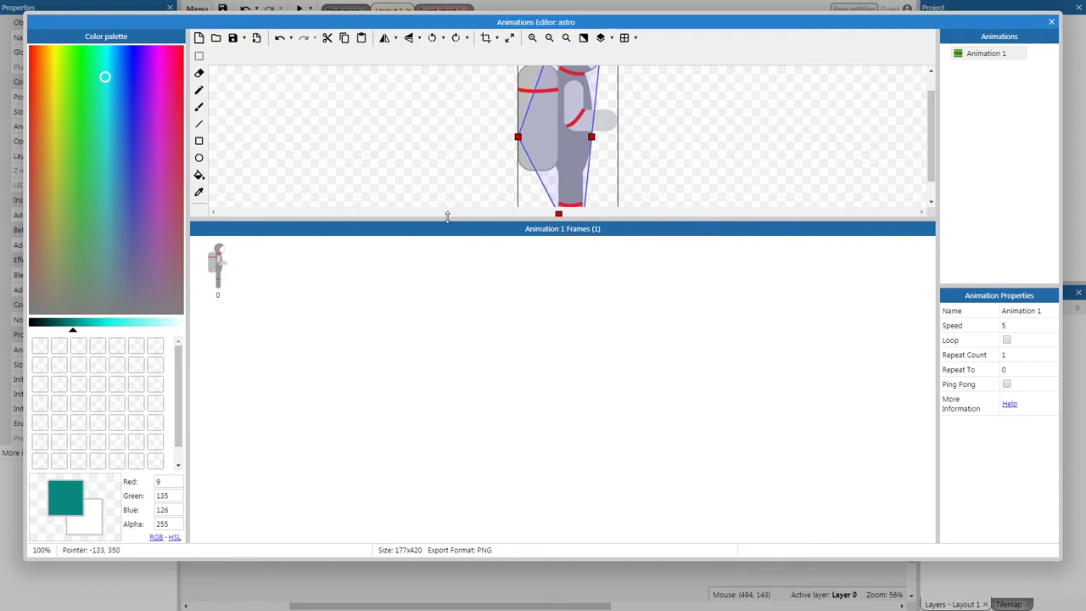
left_click_drag(448, 217, 447, 465)
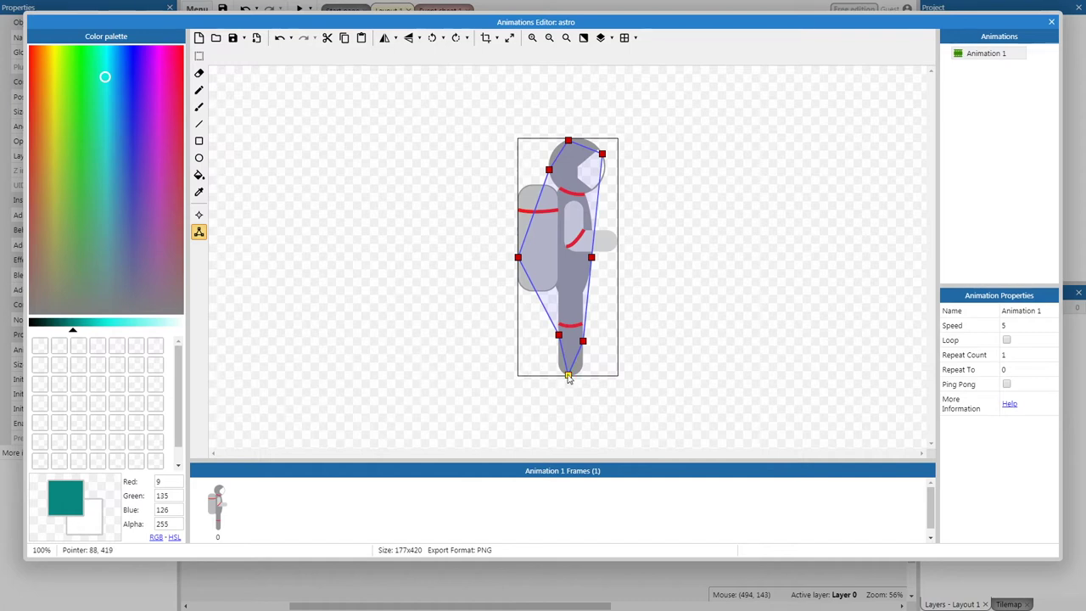
Drag the collision points in to hug the astronaut's body and legs, excluding the backpack
left_click_drag(569, 378, 583, 410)
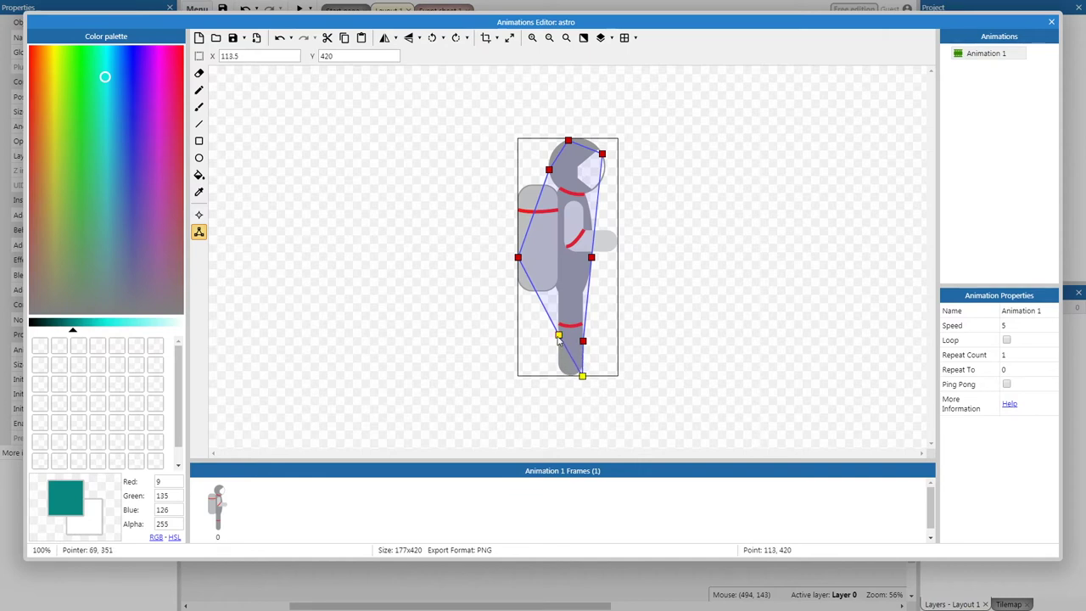
left_click_drag(560, 339, 560, 392)
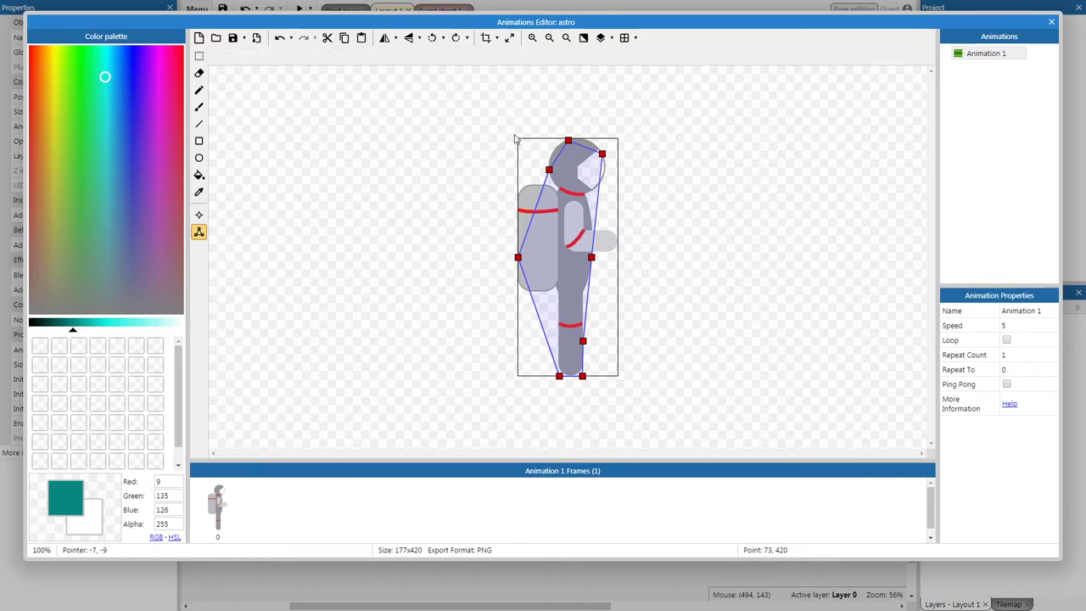
left_click_drag(520, 262, 557, 240)
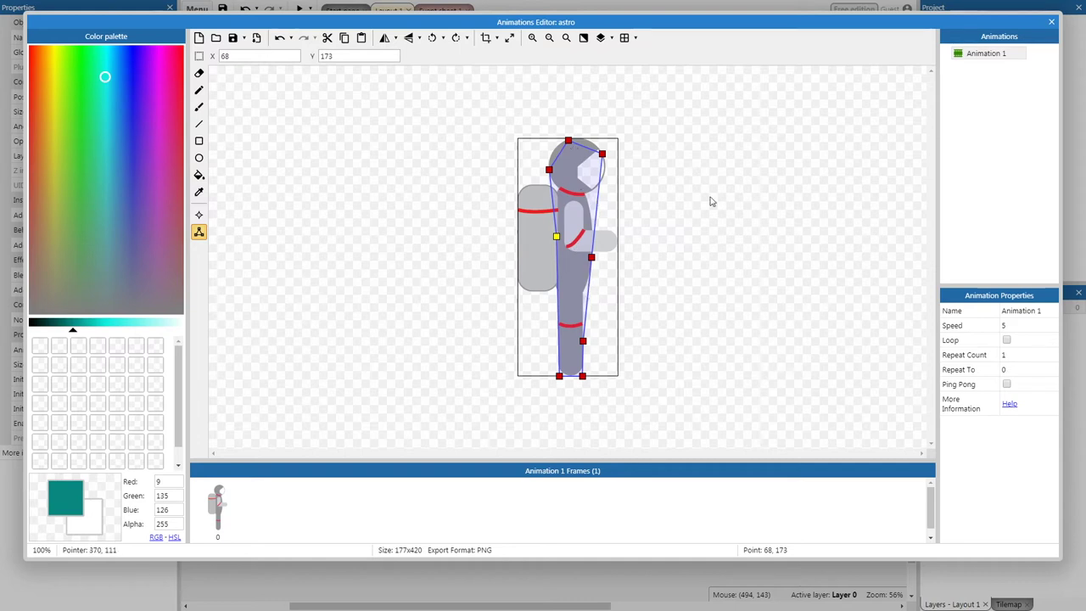
left_click(719, 164)
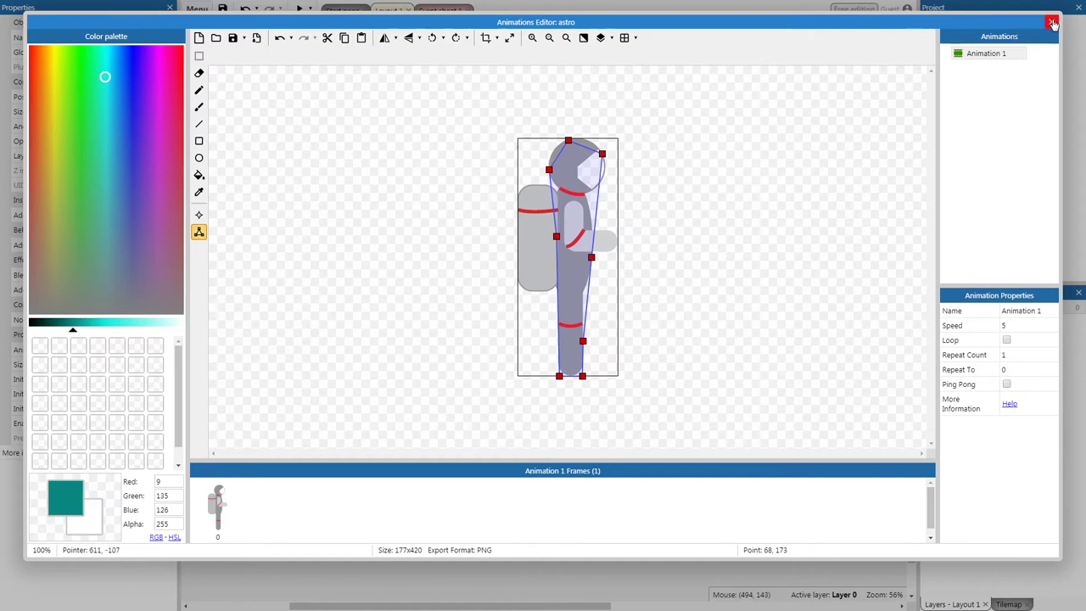
left_click(1053, 22)
Move the astronaut toward the upper-left corner of the layout
left_click(542, 111)
left_click(482, 249)
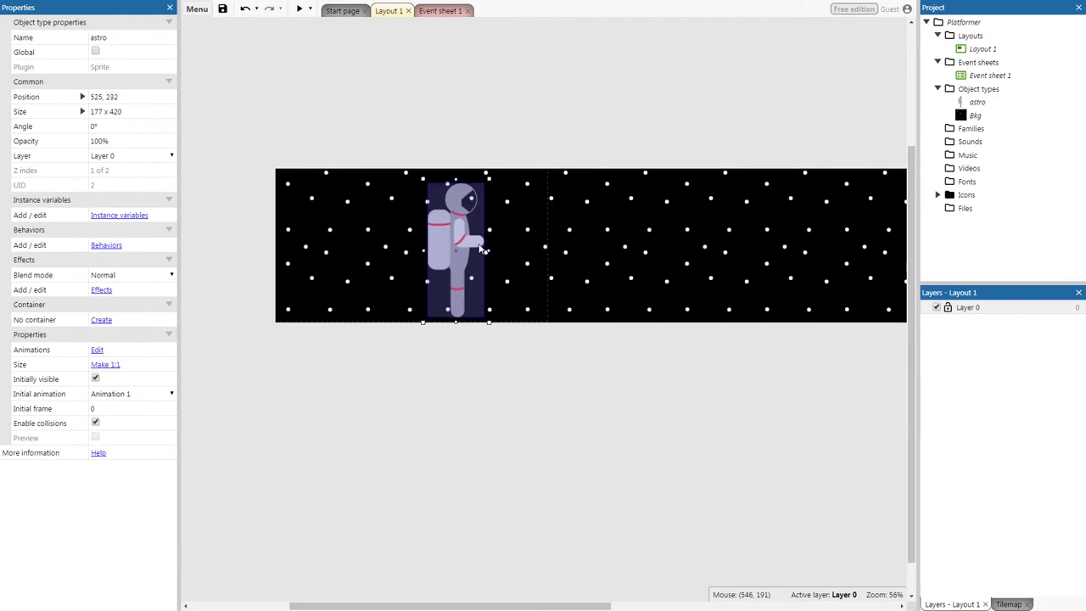
left_click_drag(482, 248, 324, 224)
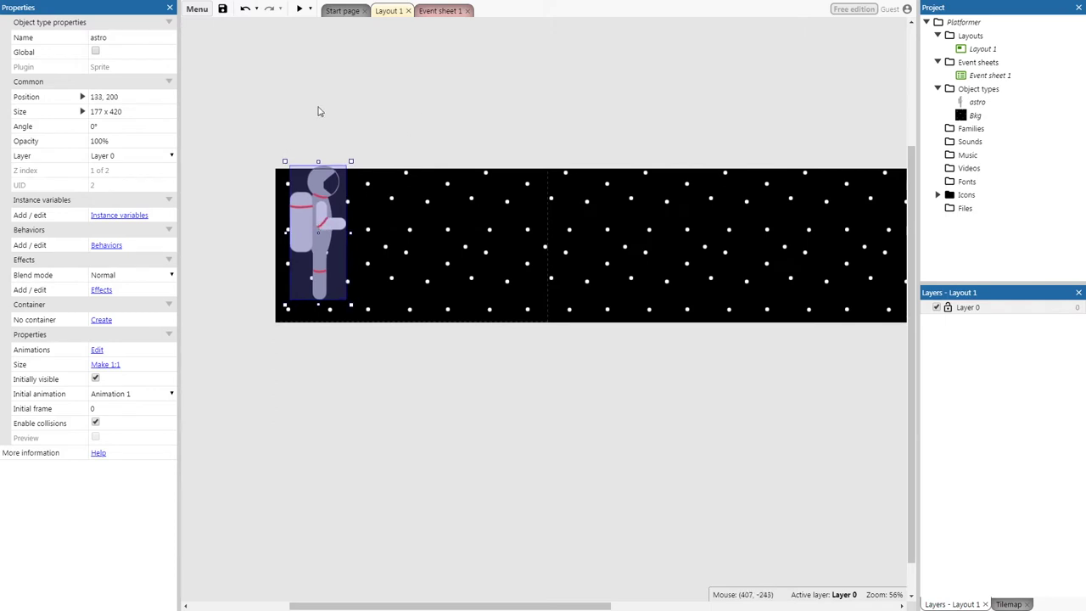
left_click(433, 141)
left_click(312, 228)
Resize the astronaut to 50 x 125 and drag it toward the lower left, near 88, 340
left_click(138, 111)
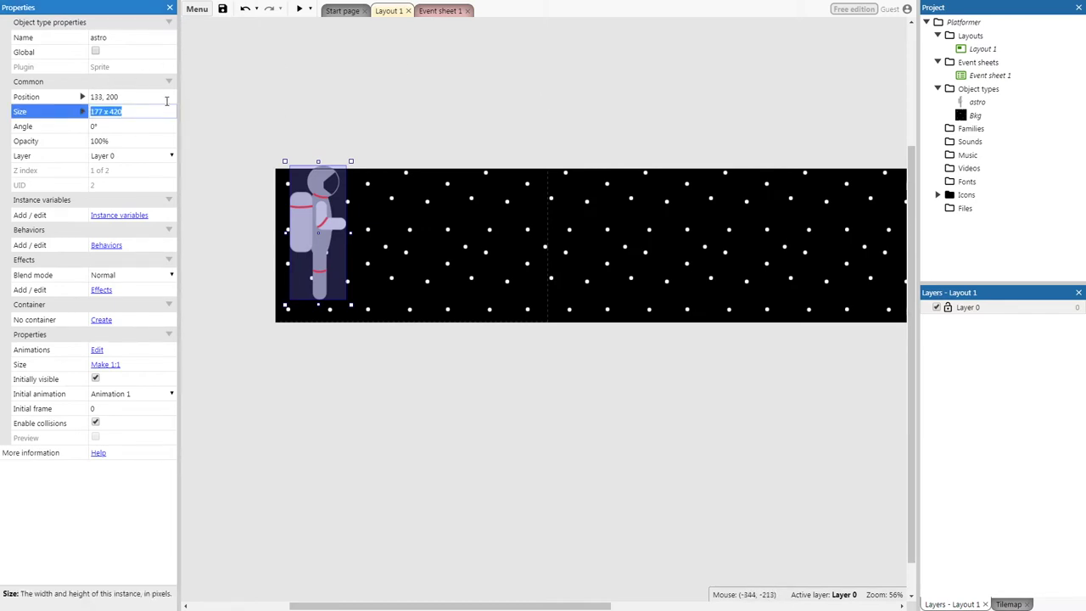
type("50 x 125")
key("Tab")
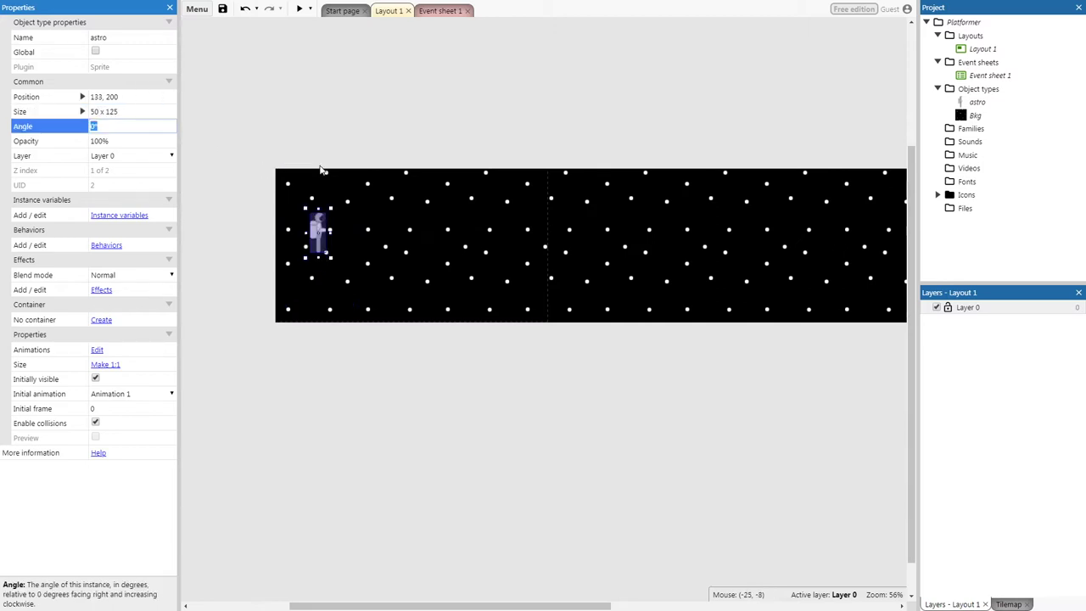
left_click(405, 161)
left_click_drag(319, 238, 303, 283)
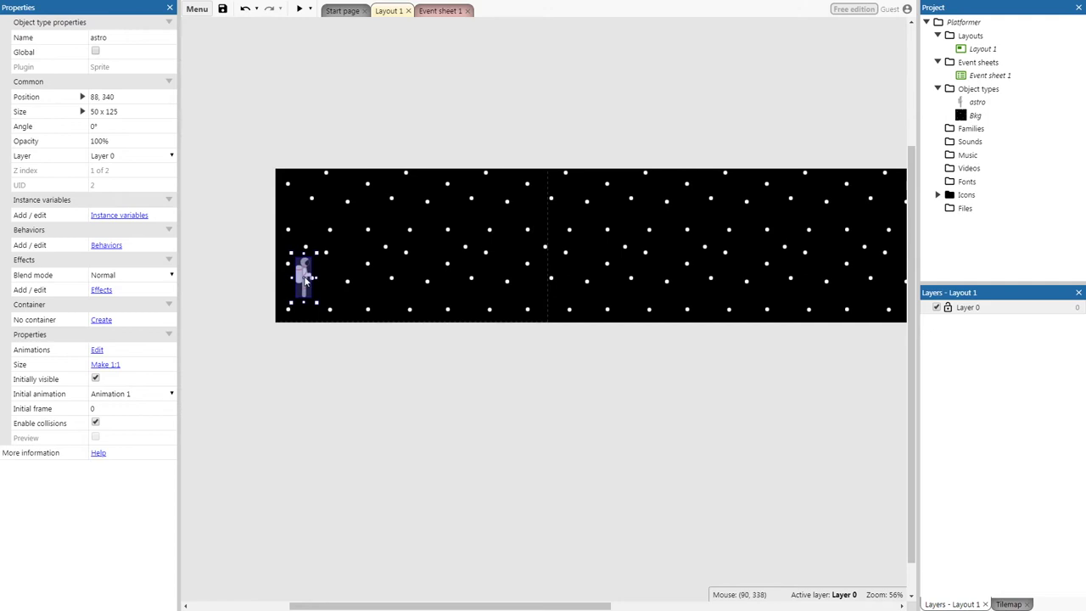
Insert a new Sprite object named 'ground' and place it on the layout
left_click(326, 149)
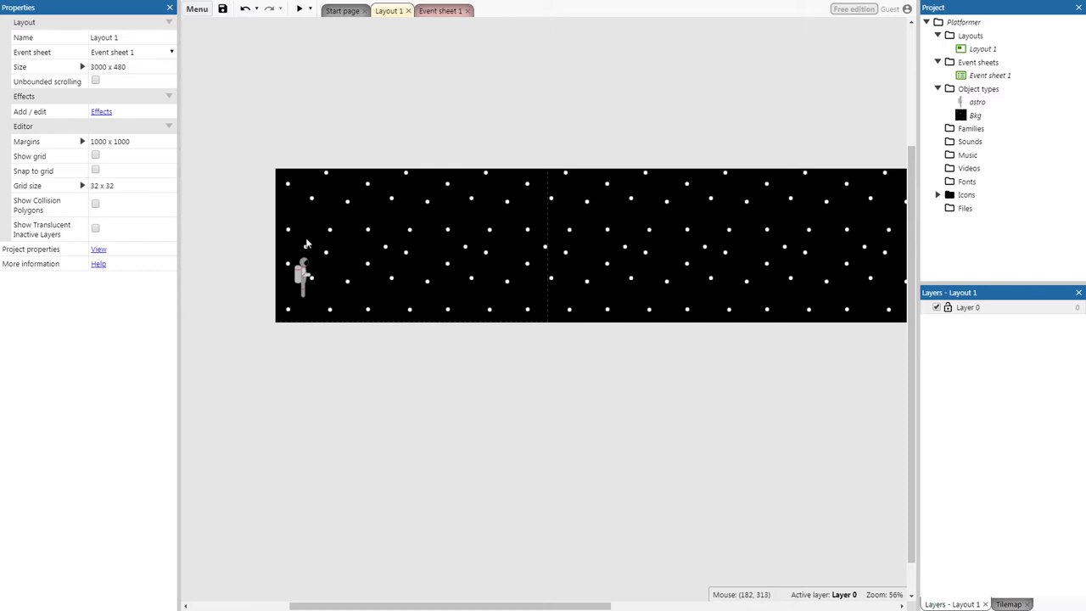
right_click(393, 124)
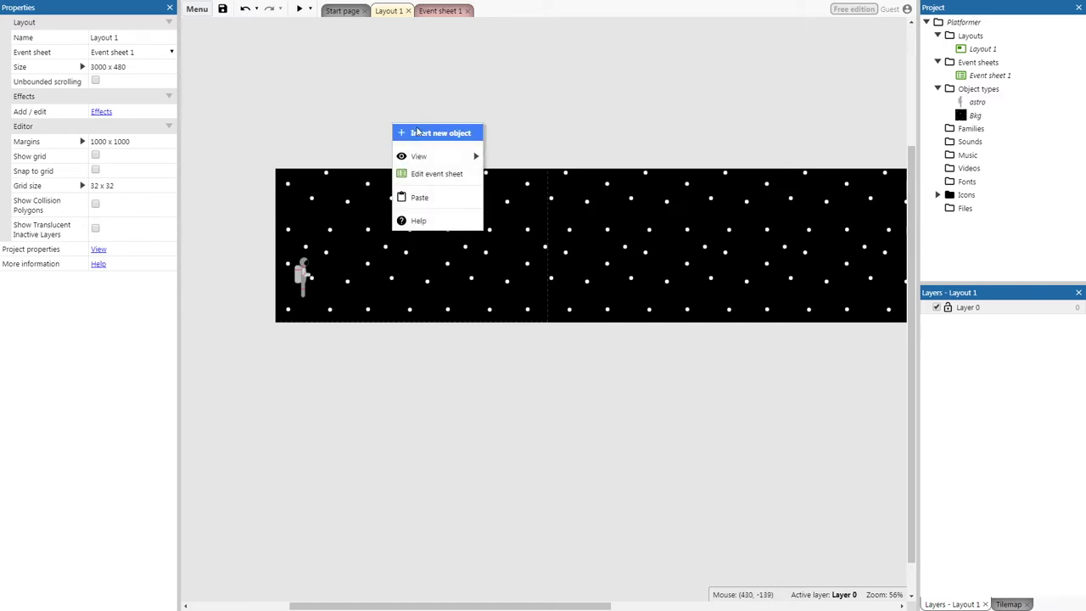
left_click(416, 132)
scroll(584, 284, "down", 4)
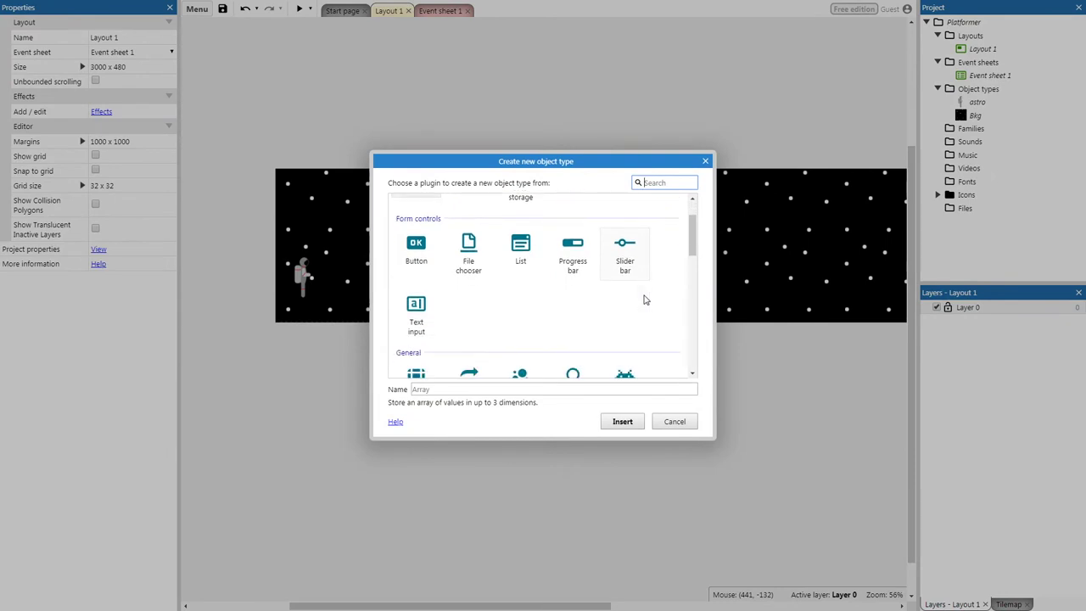
left_click(632, 328)
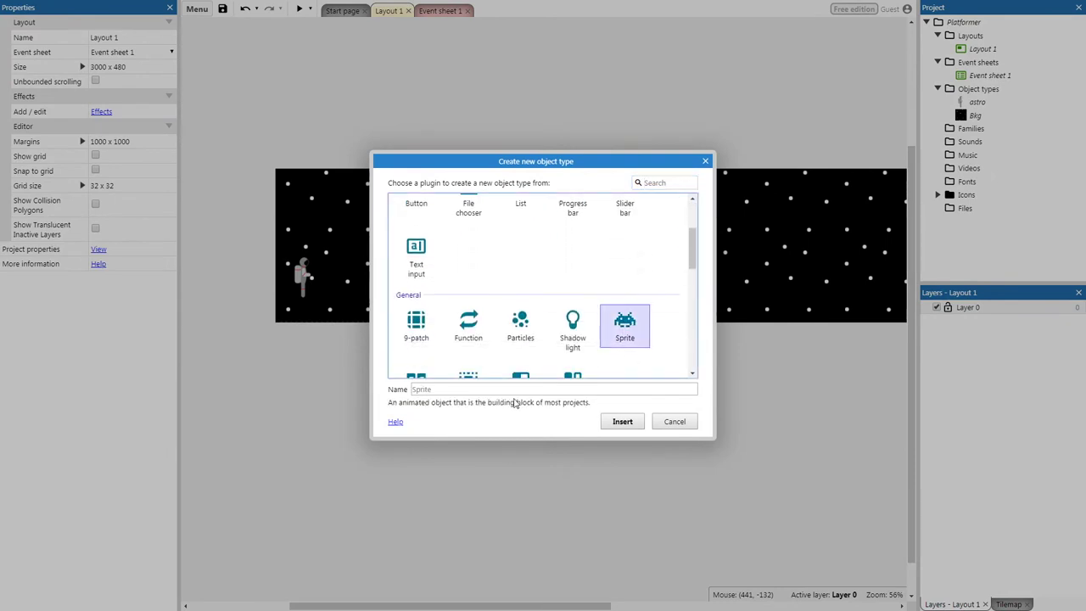
left_click(498, 388)
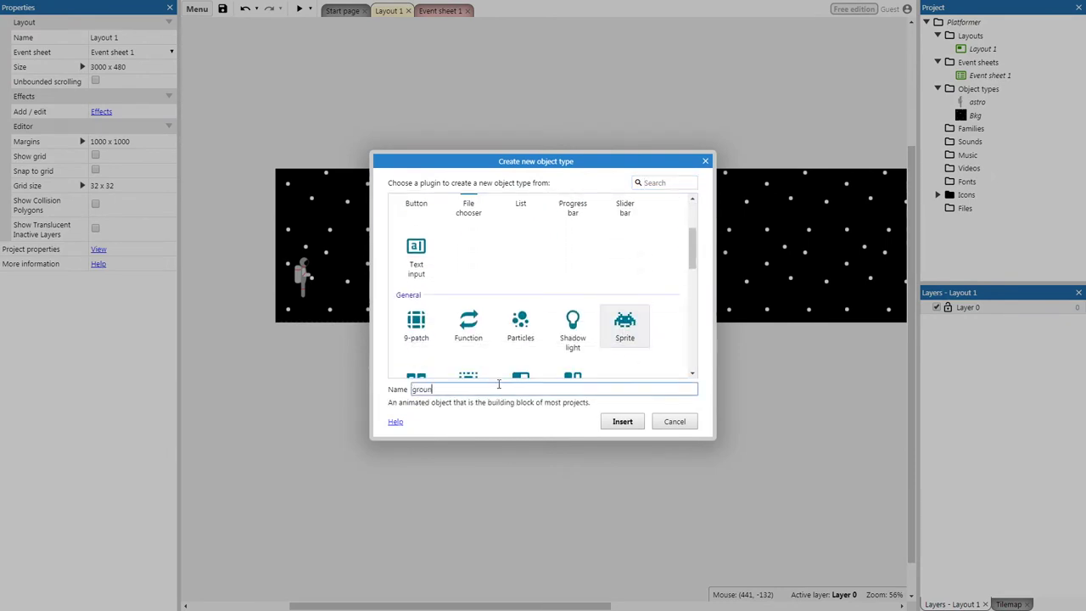
type("ground")
key("Return")
left_click(449, 369)
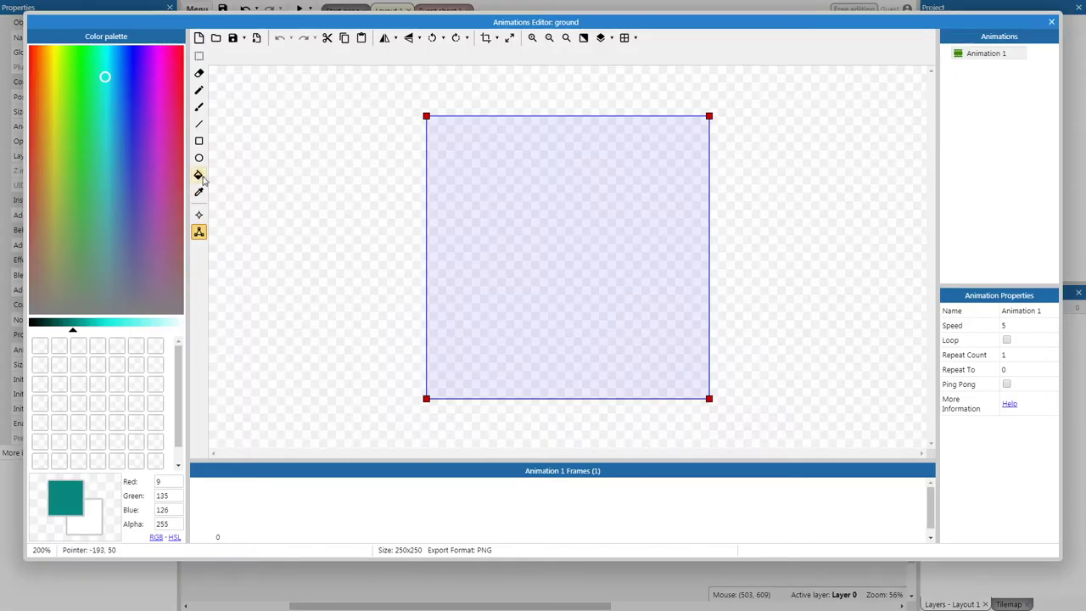
Flood-fill the ground's blank 250x250 frame with teal (RGB 9, 135, 126)
left_click(199, 176)
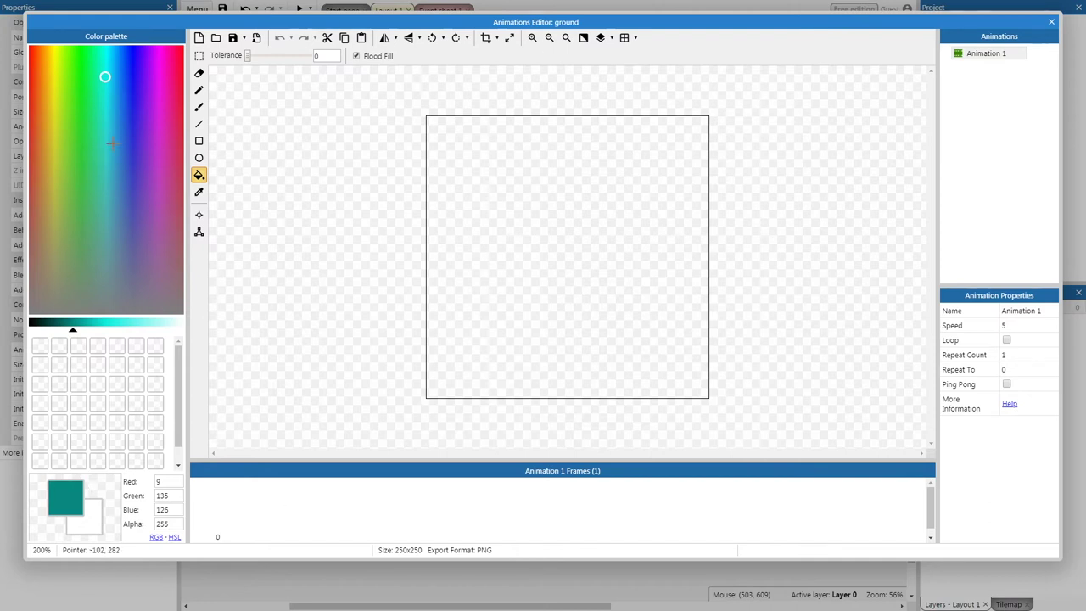
left_click(577, 204)
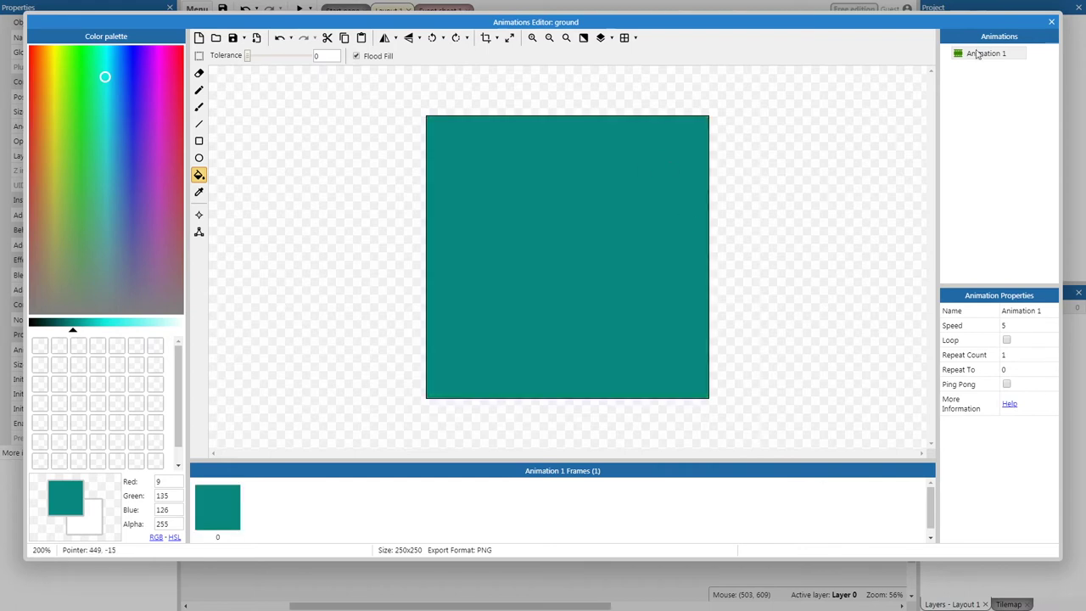
Move the ground to the background's bottom-left and resize it to a 442 x 48 strip
left_click(1051, 23)
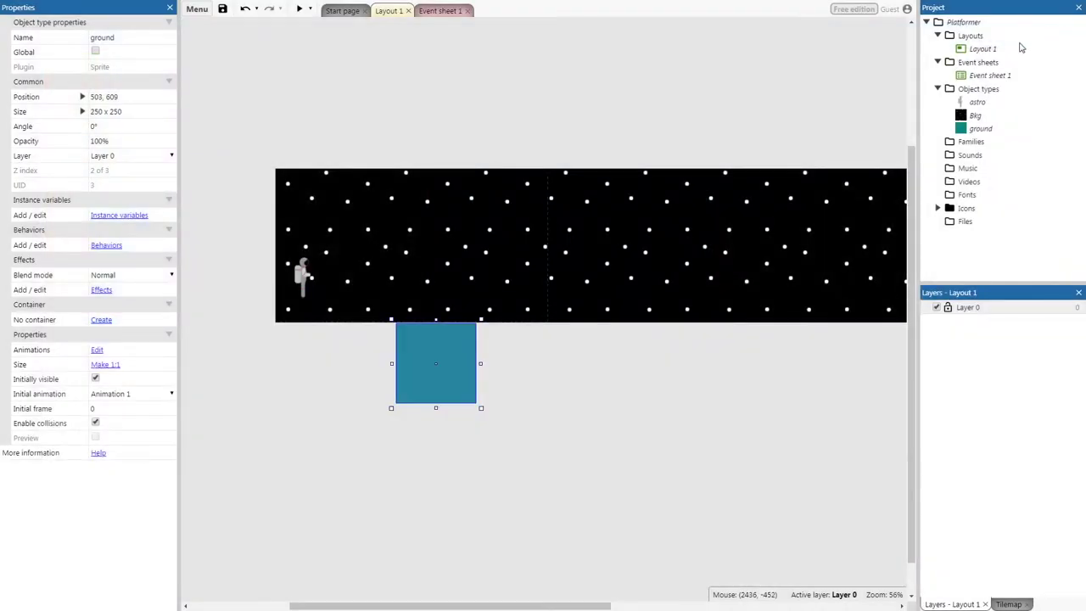
left_click(575, 112)
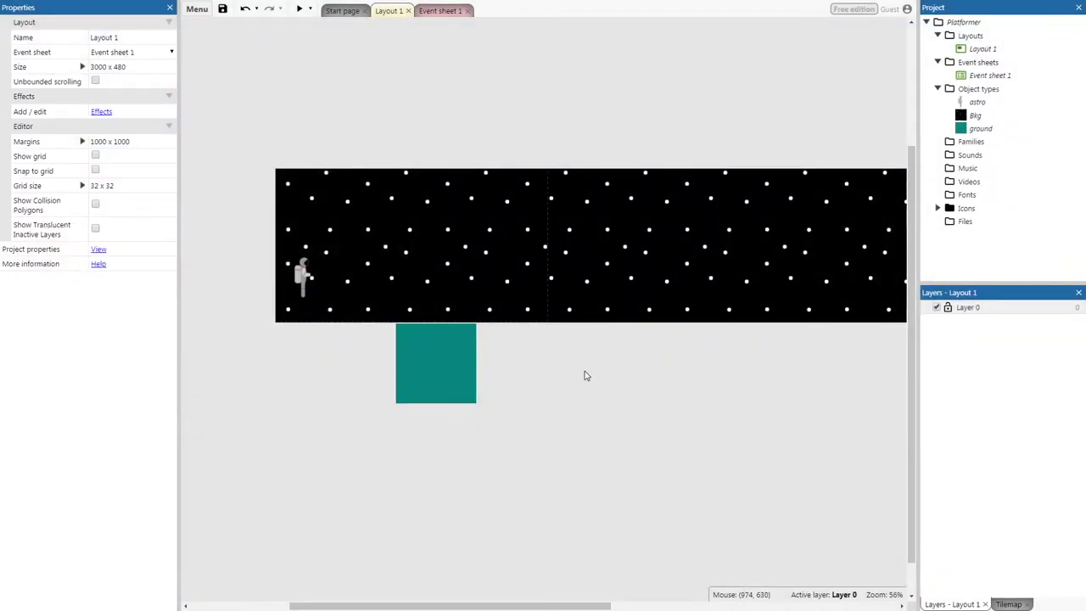
left_click_drag(489, 601, 522, 553)
left_click_drag(402, 356, 281, 337)
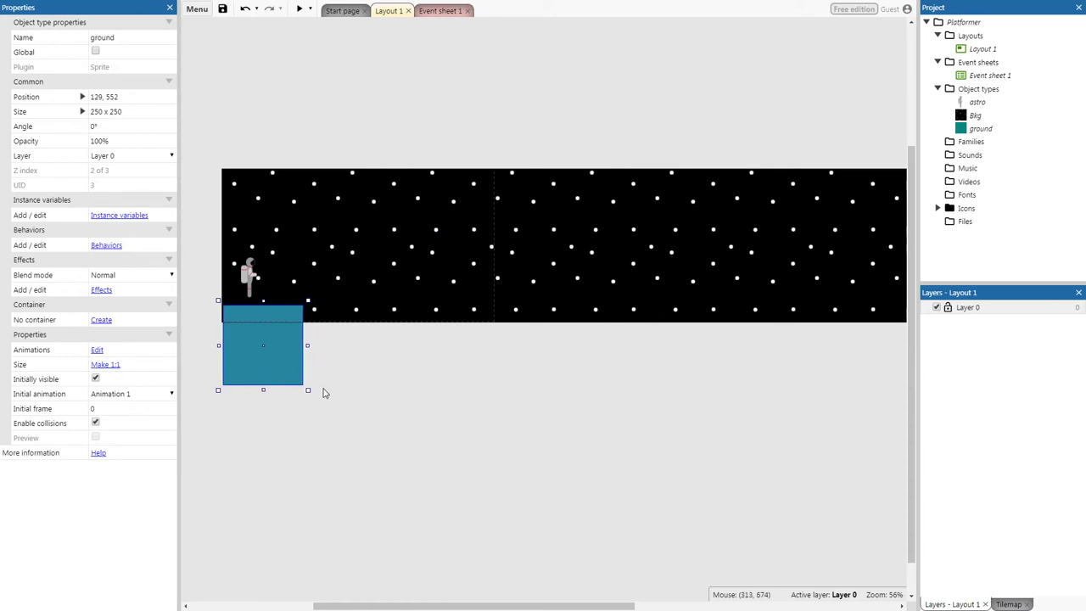
left_click_drag(309, 390, 357, 393)
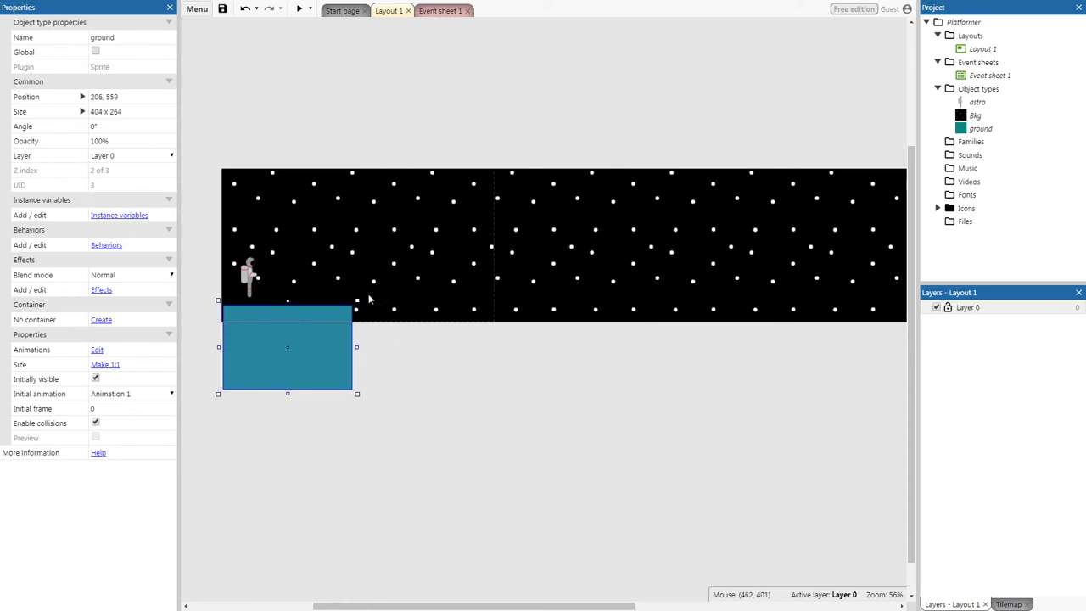
mouse_move(357, 300)
left_mouse_down()
mouse_move(333, 323)
mouse_move(339, 302)
left_mouse_up()
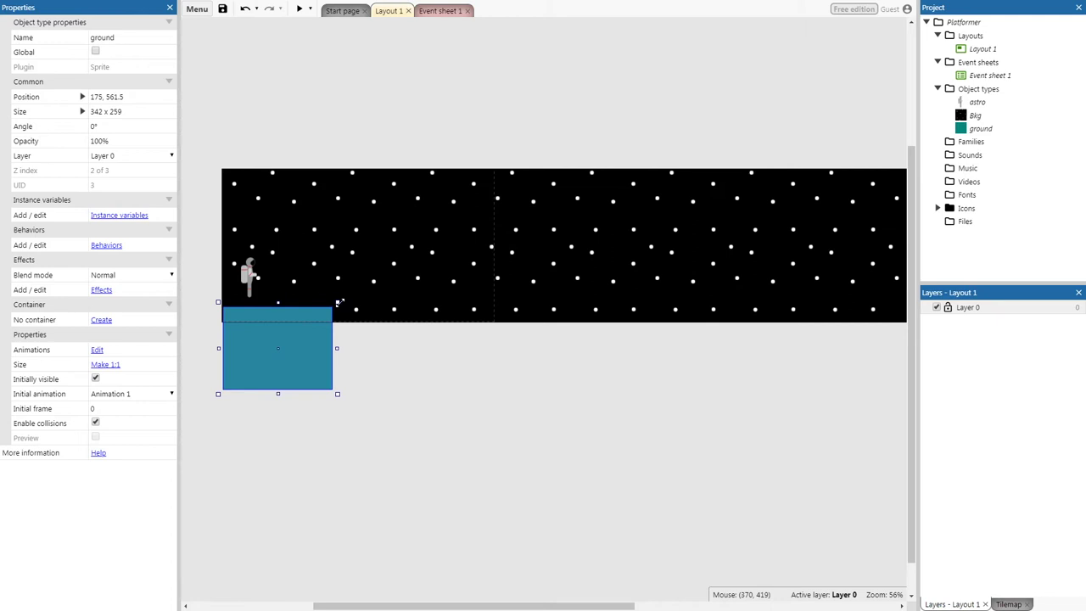
left_click_drag(343, 395, 370, 327)
left_click(500, 368)
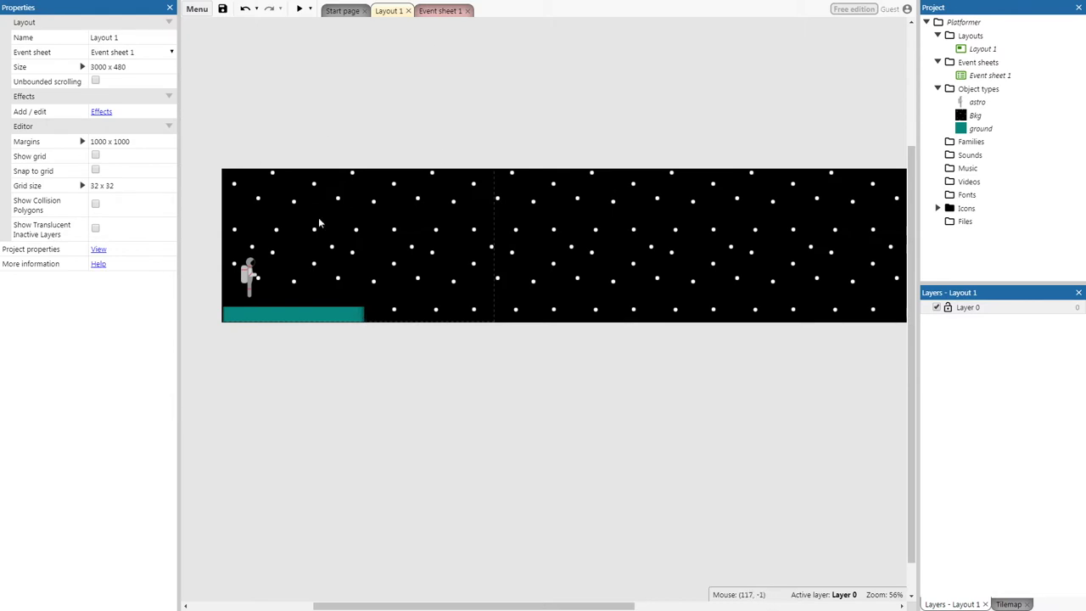
left_click(329, 314)
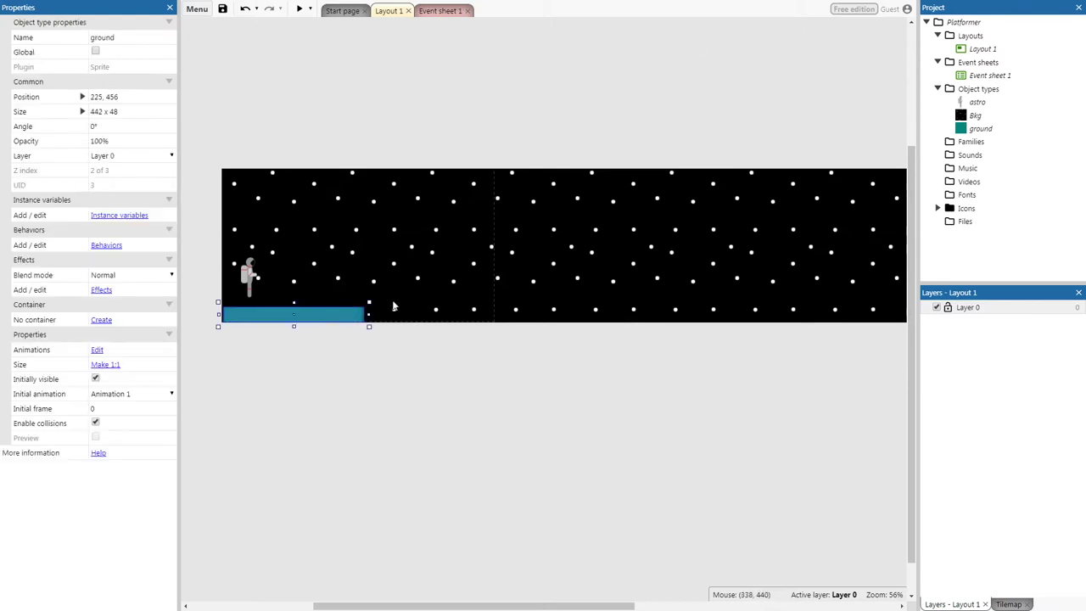
Copy the ground strip, paste a copy beside it, and stretch it into a tall block
right_click(329, 316)
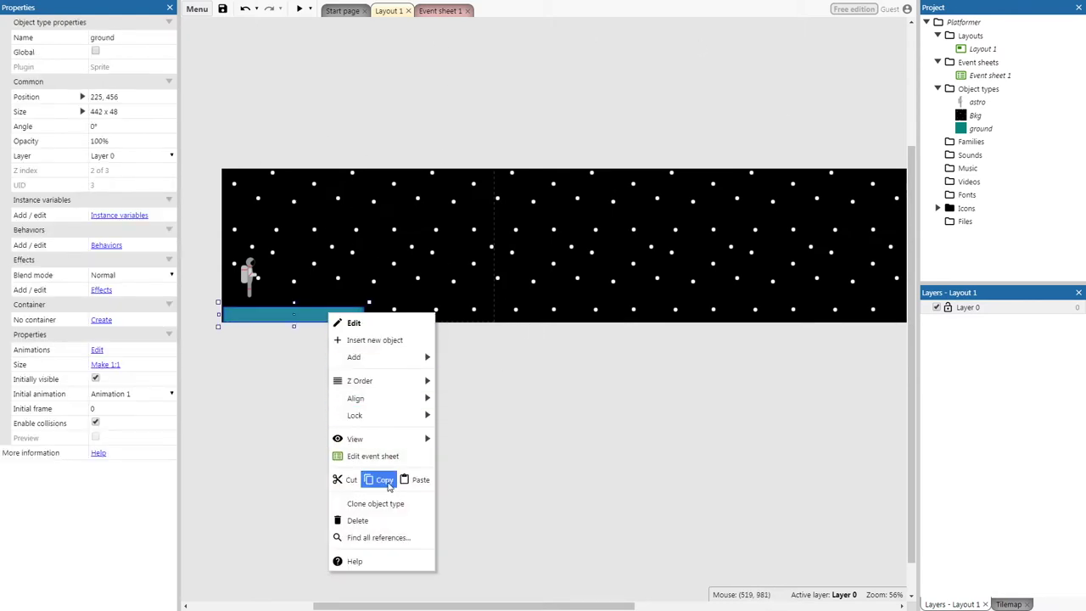
left_click(388, 482)
right_click(422, 350)
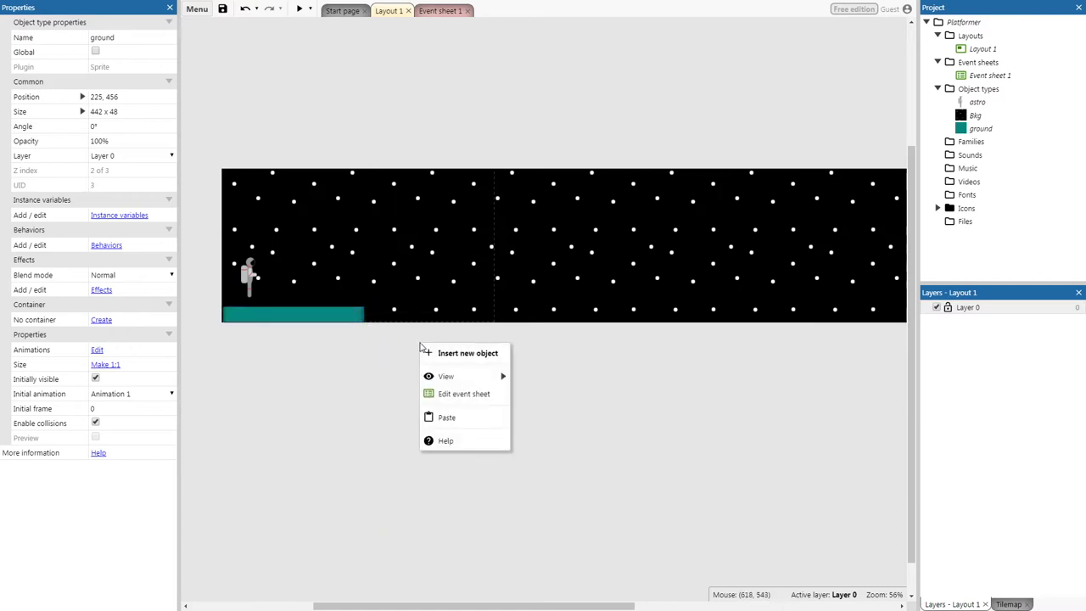
left_click(471, 418)
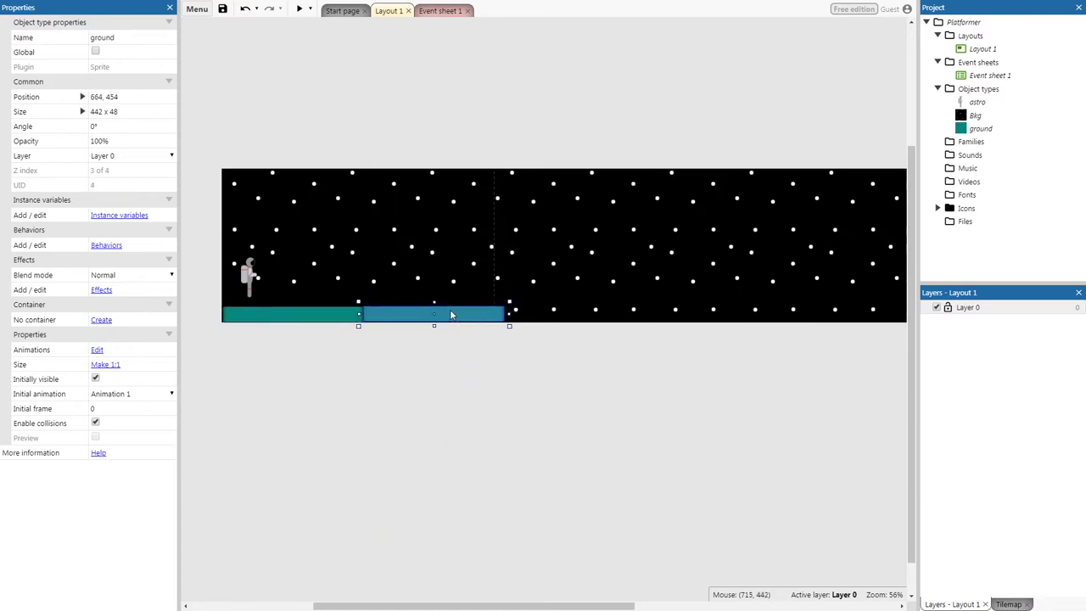
left_click(451, 317)
left_click_drag(509, 303, 506, 248)
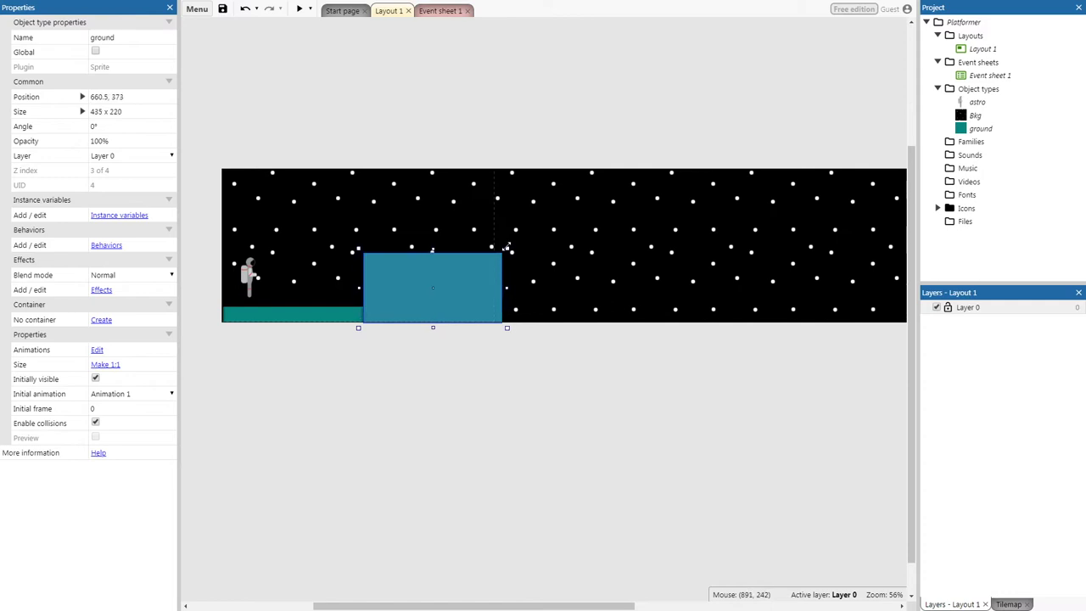
left_click(591, 389)
Paste a second ground copy into the right half and make it another tall block
right_click(461, 285)
left_click(655, 332)
right_click(654, 332)
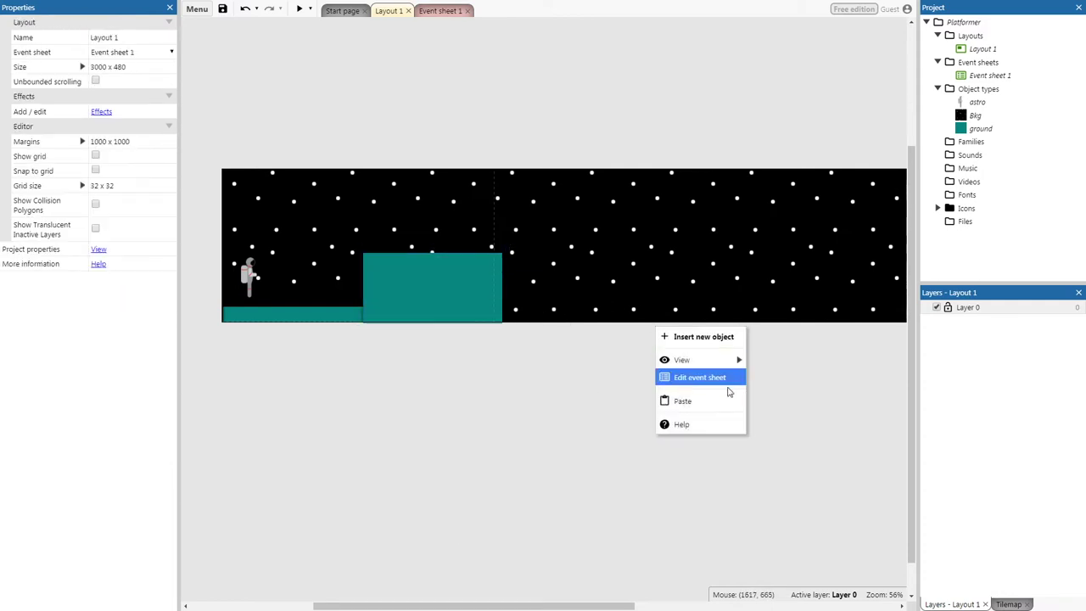
left_click(674, 399)
left_click_drag(621, 332, 587, 264)
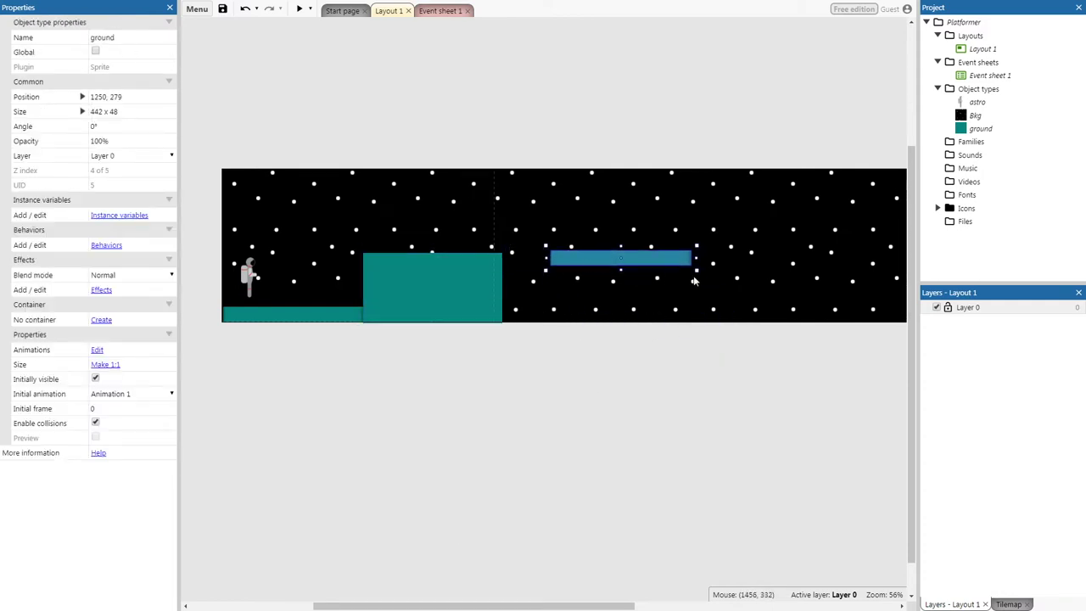
left_click_drag(697, 268, 695, 327)
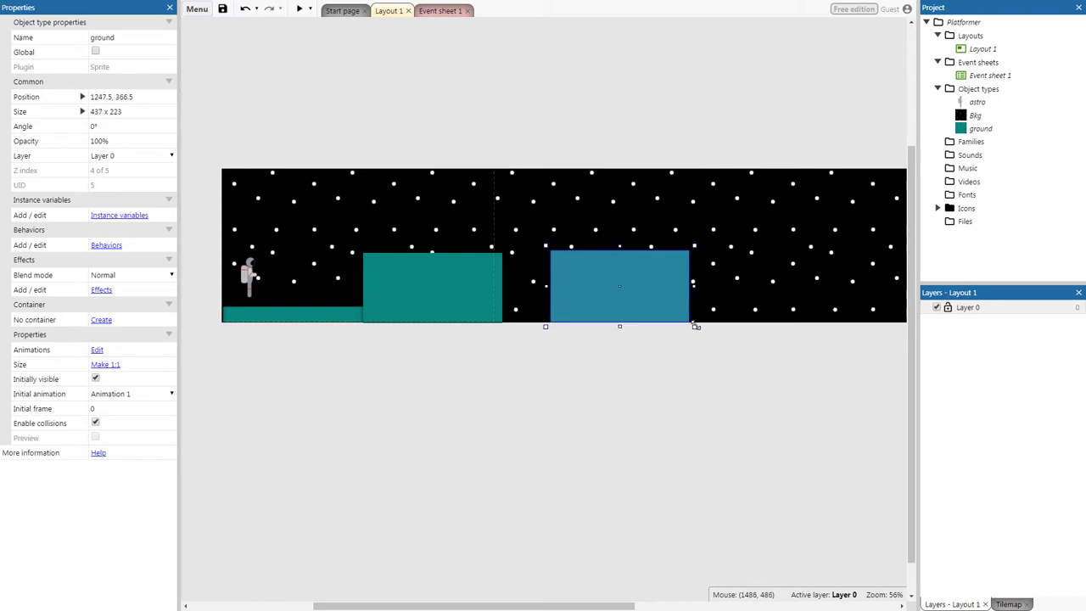
left_click(618, 476)
left_click_drag(592, 604, 716, 603)
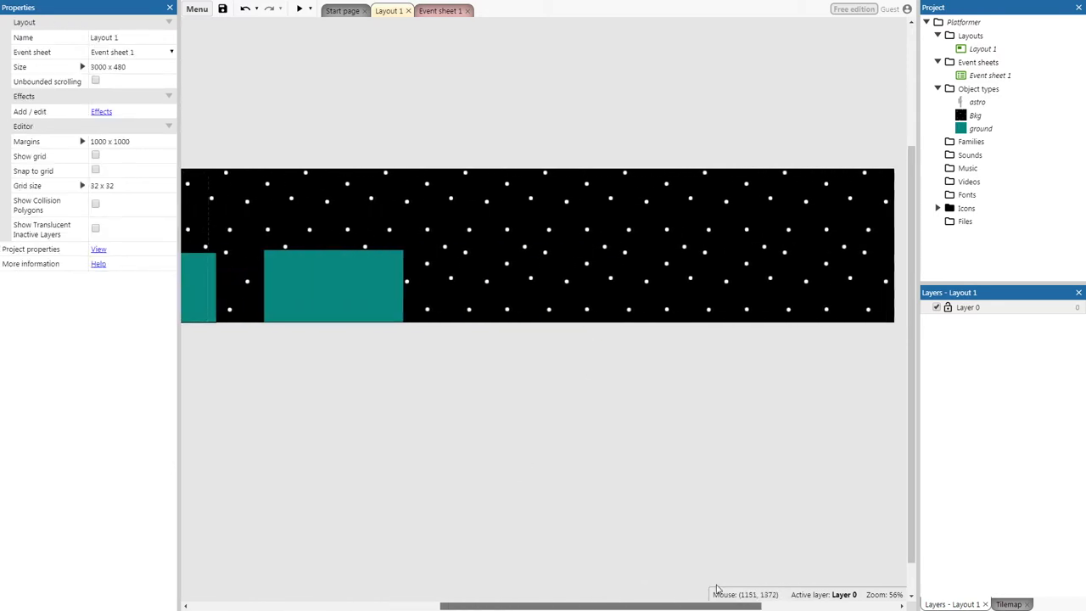
left_click_drag(332, 274, 364, 275)
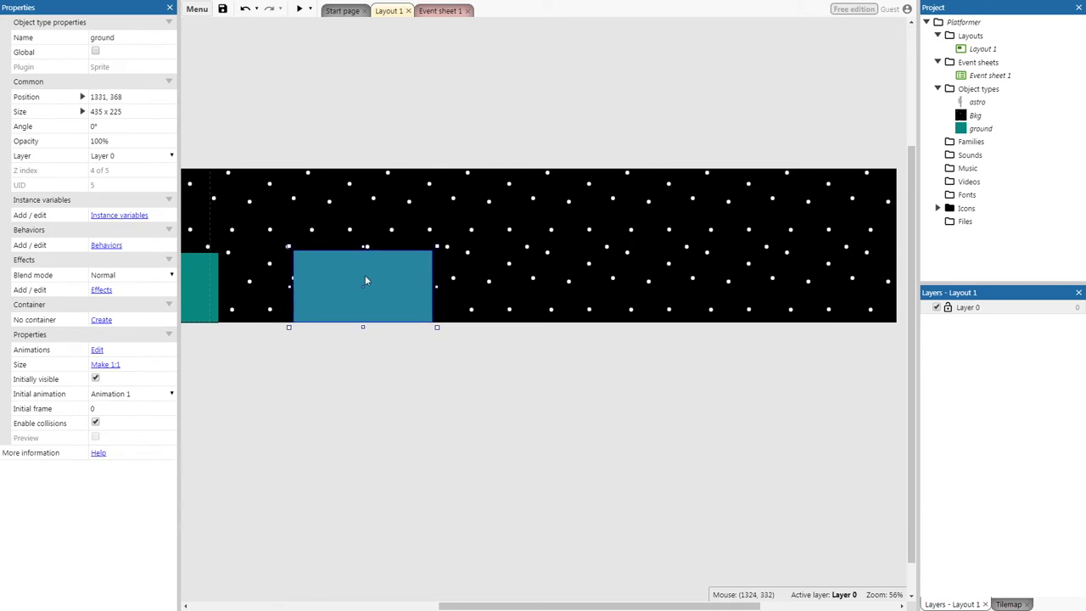
left_click(479, 379)
left_click_drag(676, 604, 706, 505)
Paste a third ground copy as a low strip at the level's bottom-right edge
right_click(625, 389)
left_click(682, 464)
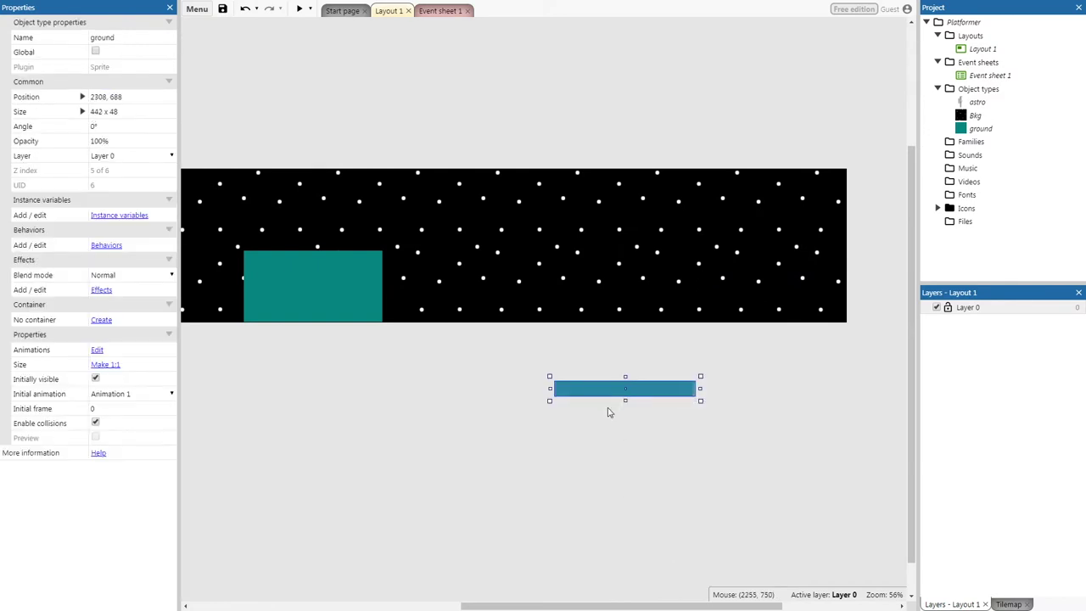
left_click_drag(613, 390, 486, 318)
left_click(480, 434)
left_click_drag(734, 605, 517, 600)
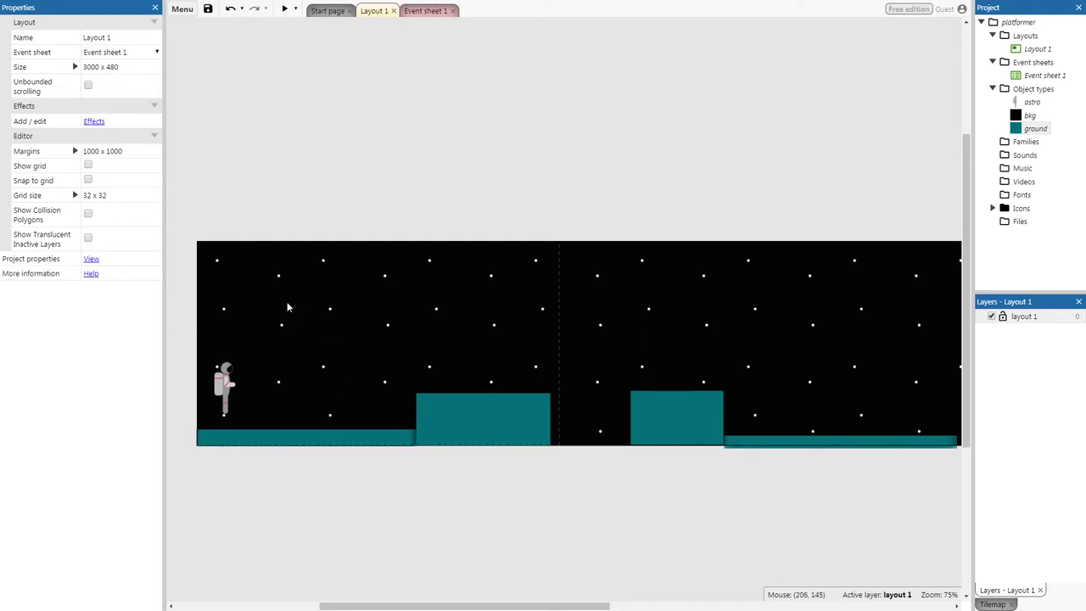
Add the Platform movement behavior to the astro sprite
left_click(228, 374)
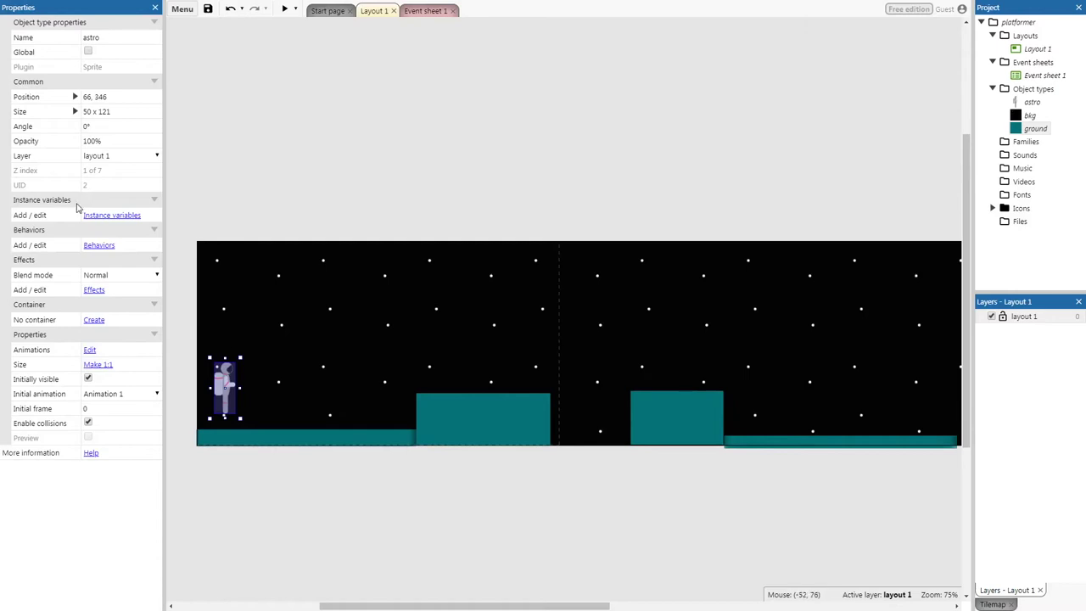
left_click(100, 245)
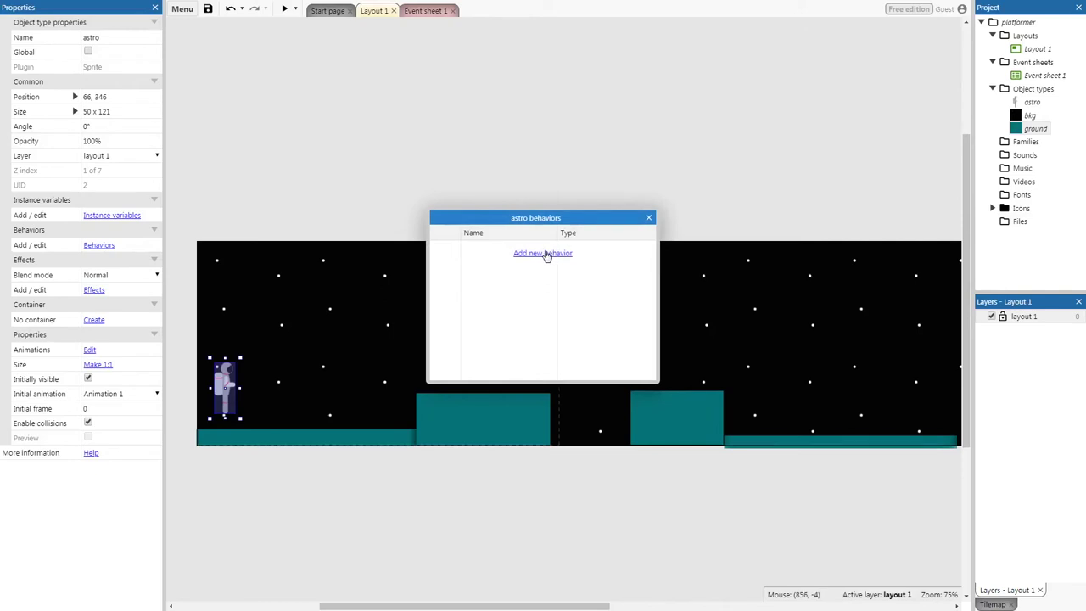
left_click(548, 252)
left_click_drag(687, 218, 686, 312)
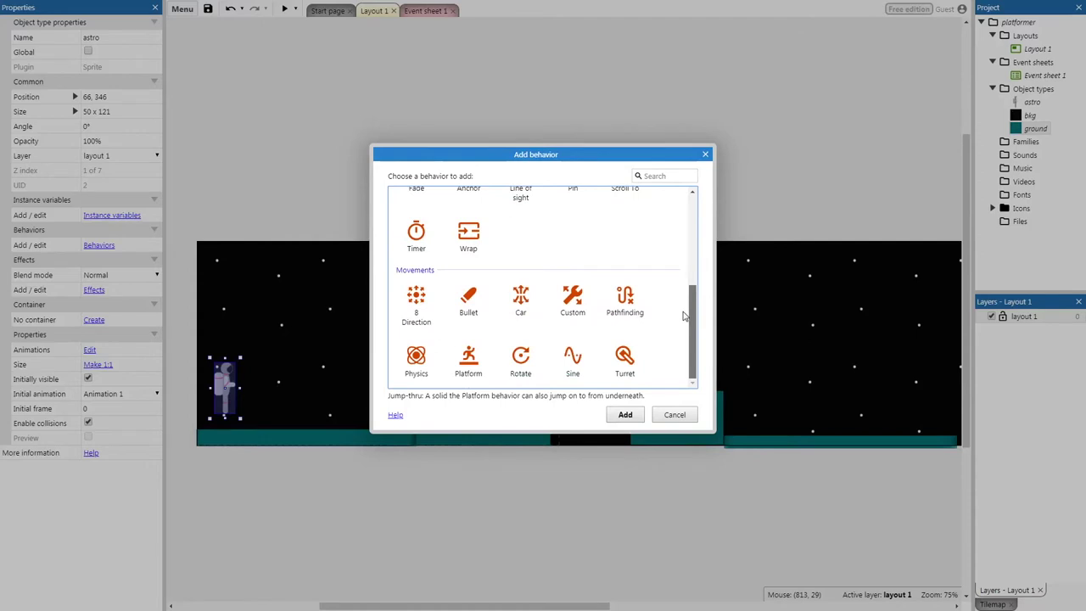
left_click(468, 364)
left_click(638, 411)
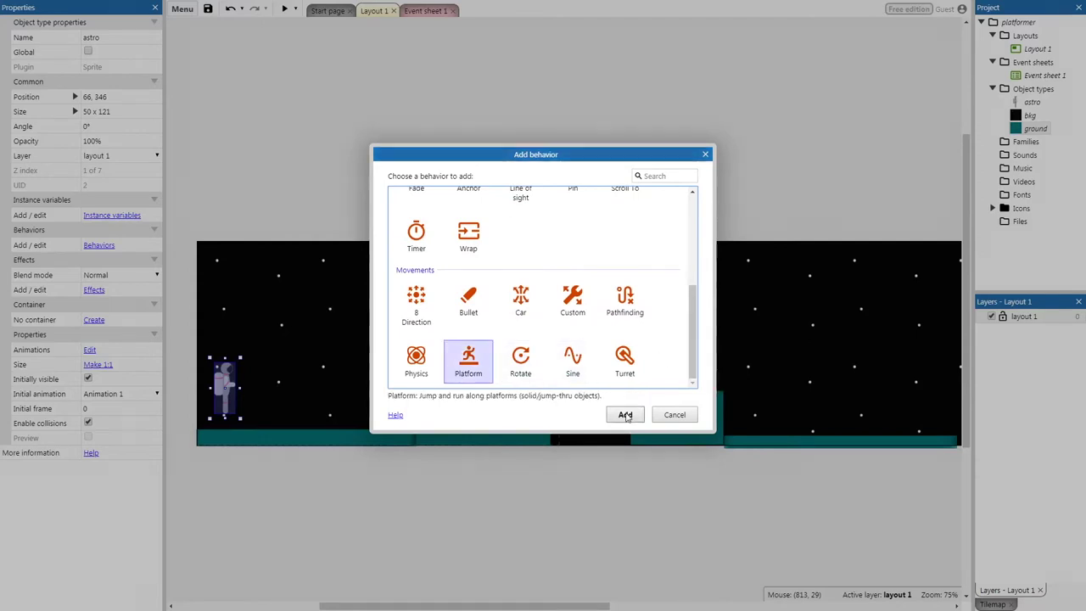
left_click(649, 219)
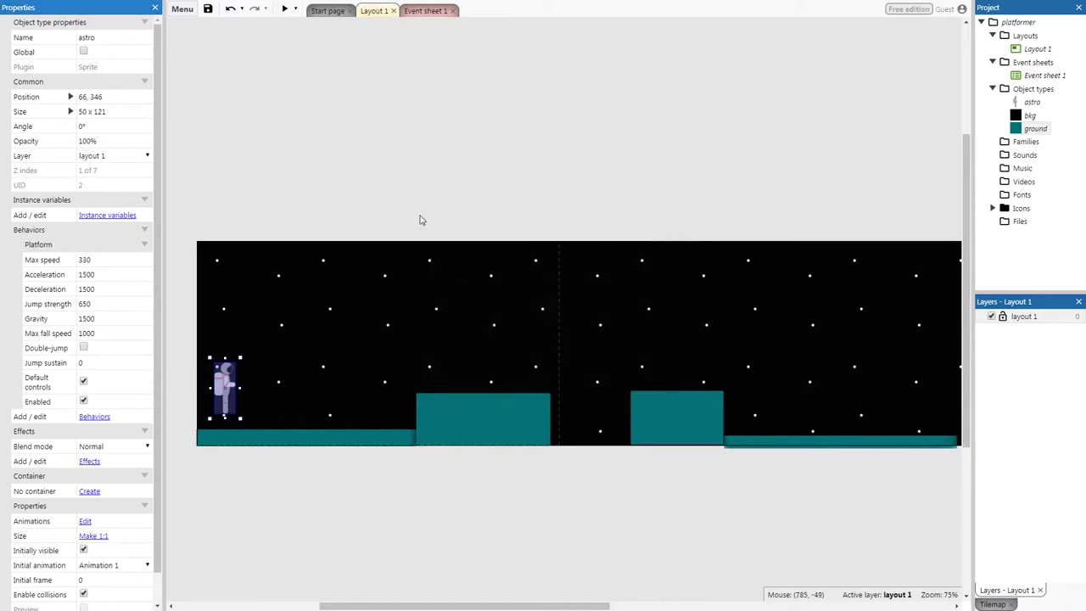
left_click(424, 165)
scroll(305, 310, "down", 1)
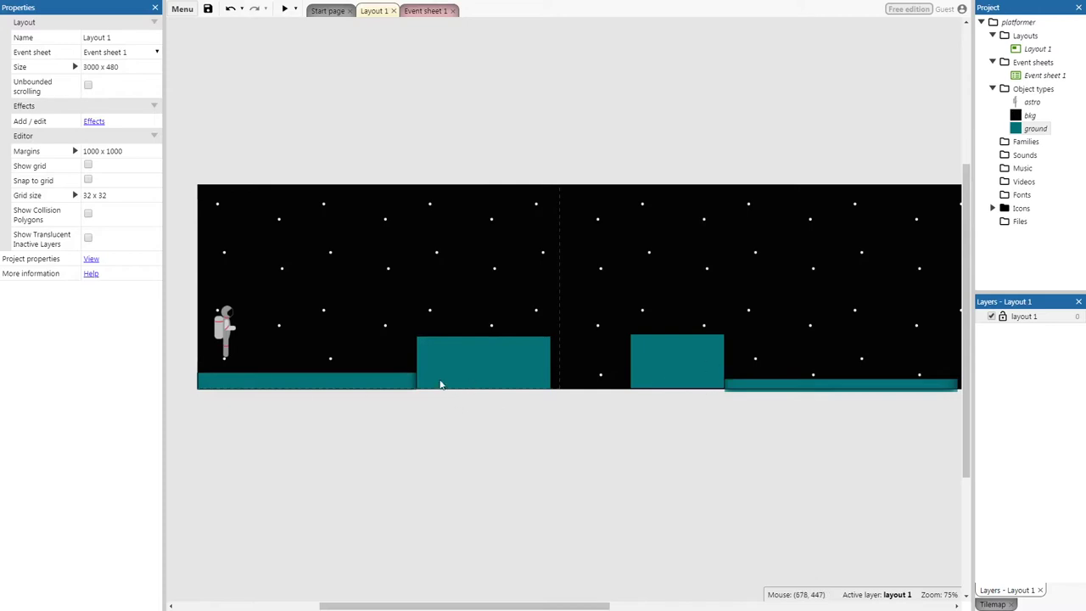
Add the Solid behavior to the ground object type
left_click(466, 374)
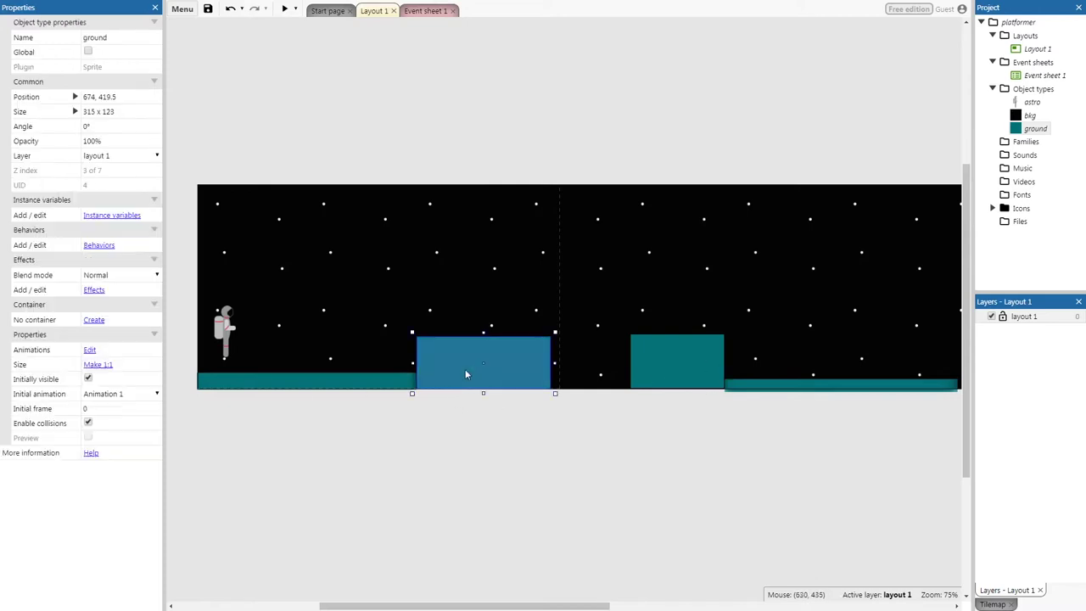
left_click(99, 245)
left_click(547, 254)
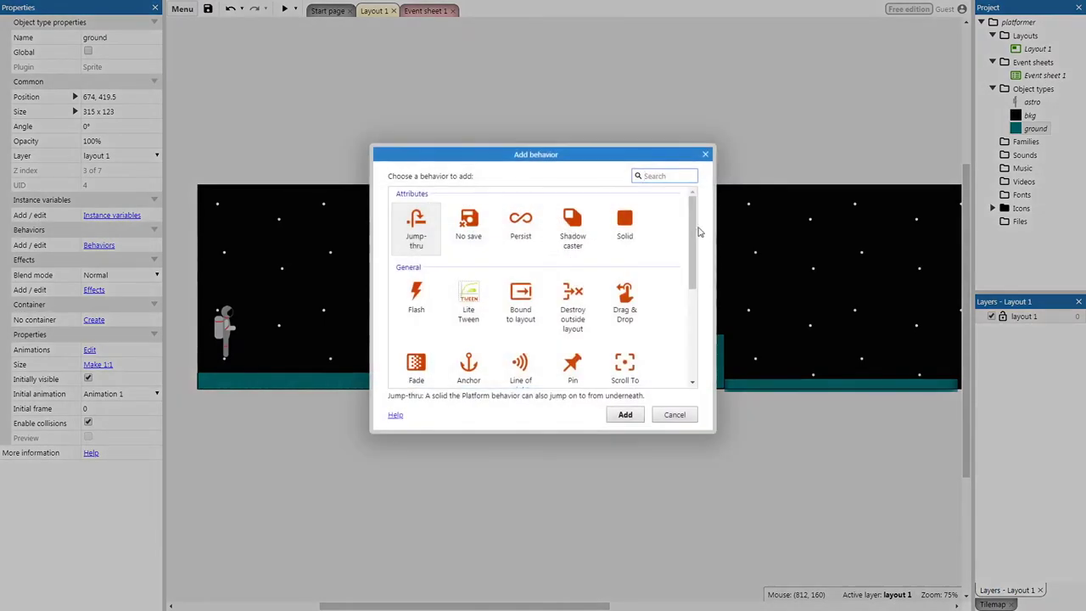
left_click(628, 223)
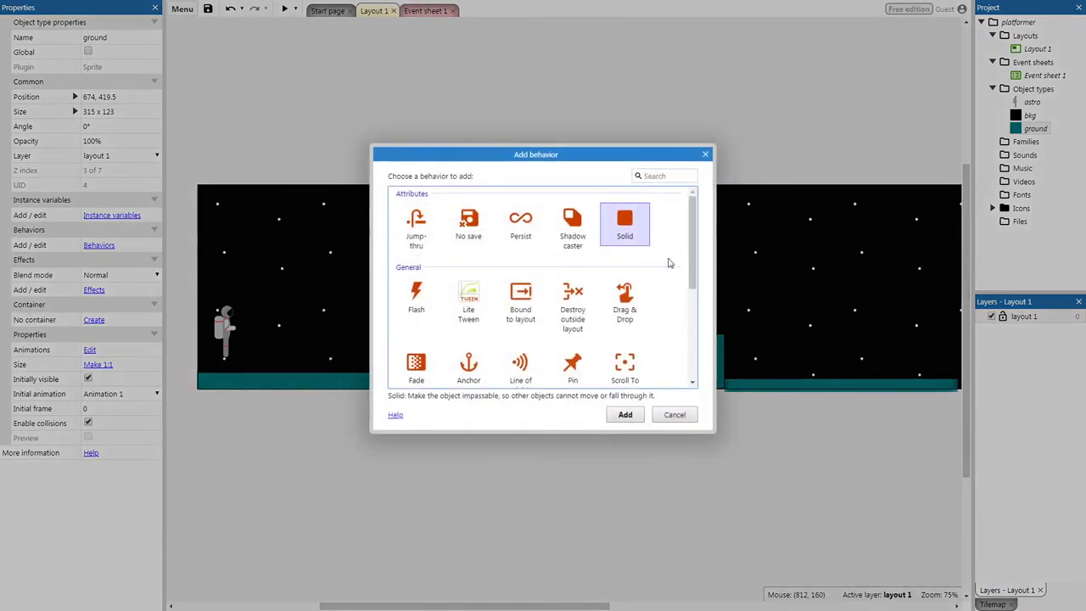
left_click(628, 415)
left_click(649, 217)
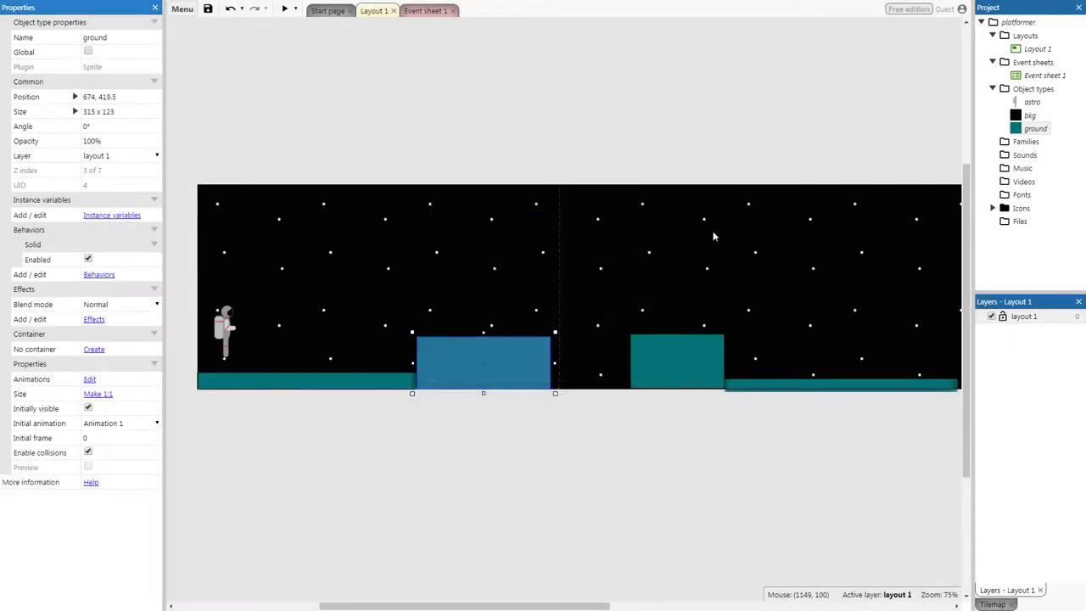
left_click(658, 97)
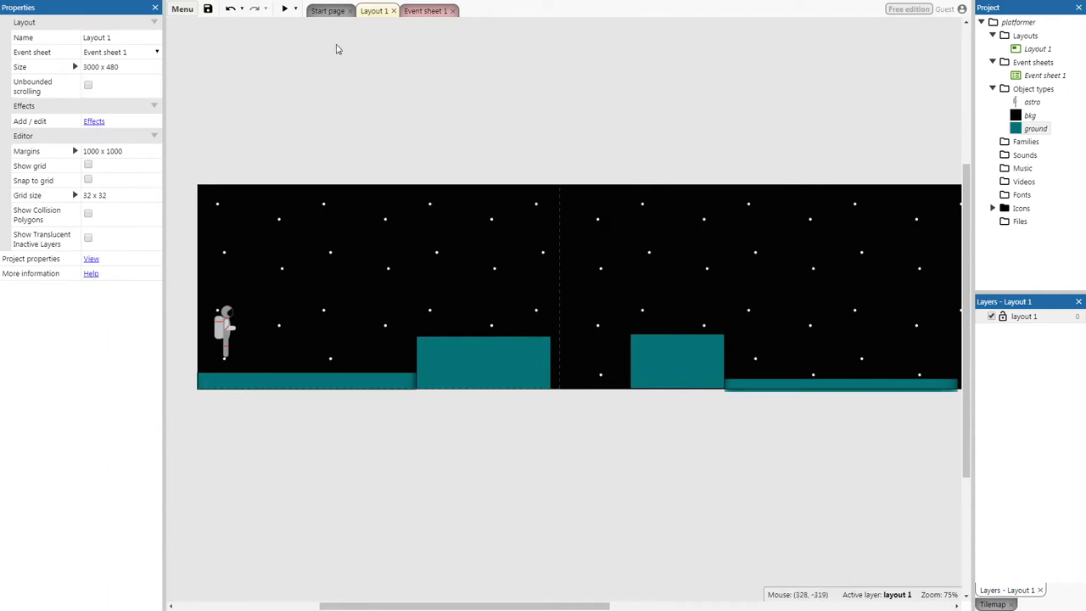
Launch the browser preview and walk the astronaut left and right, jumping toward the teal block
left_click(285, 10)
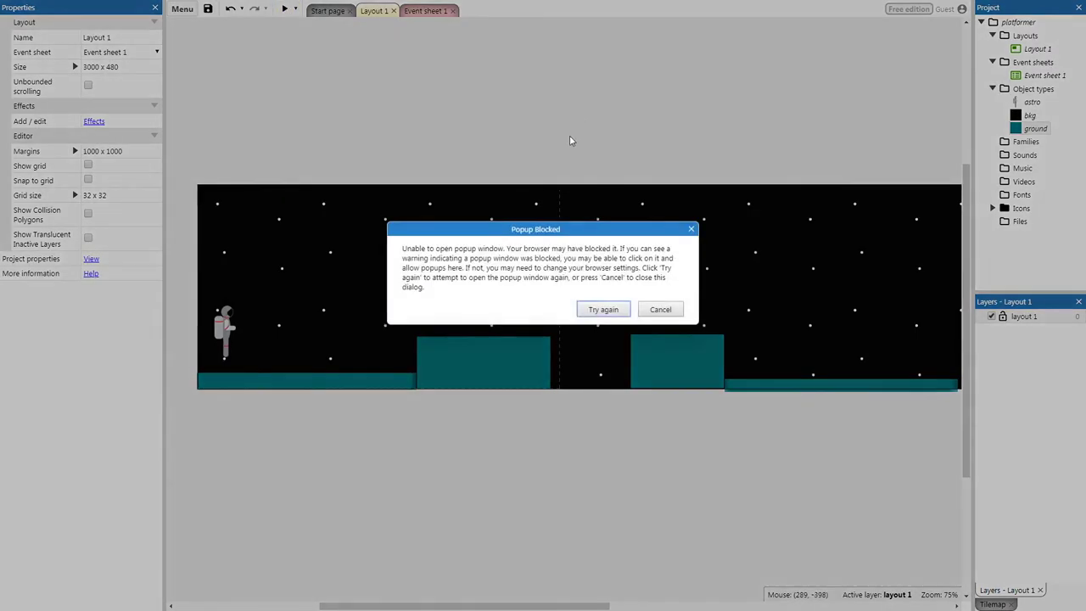
left_click(604, 311)
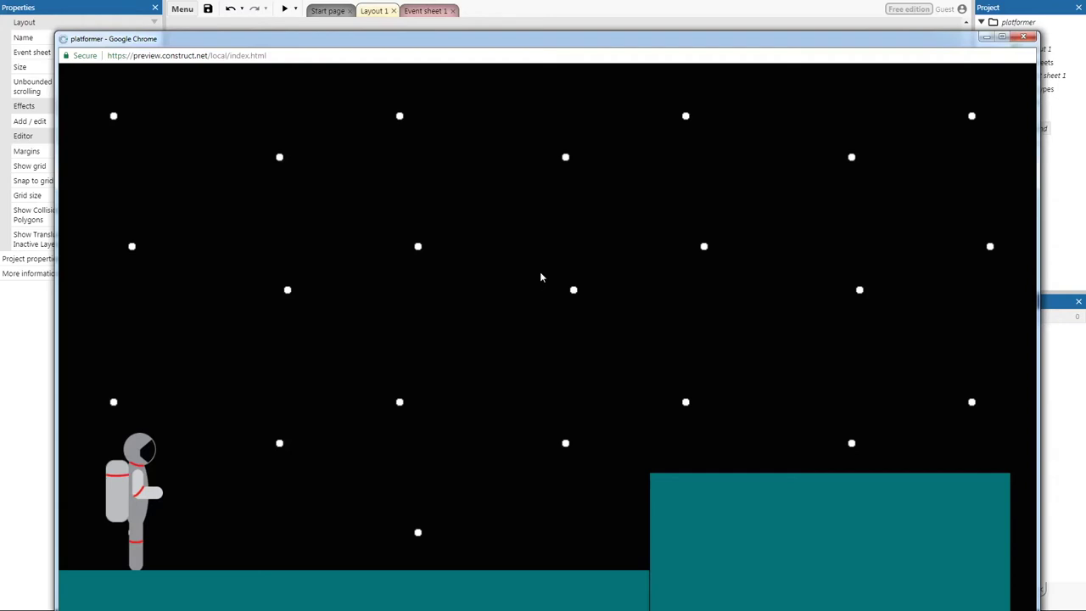
key("Right")
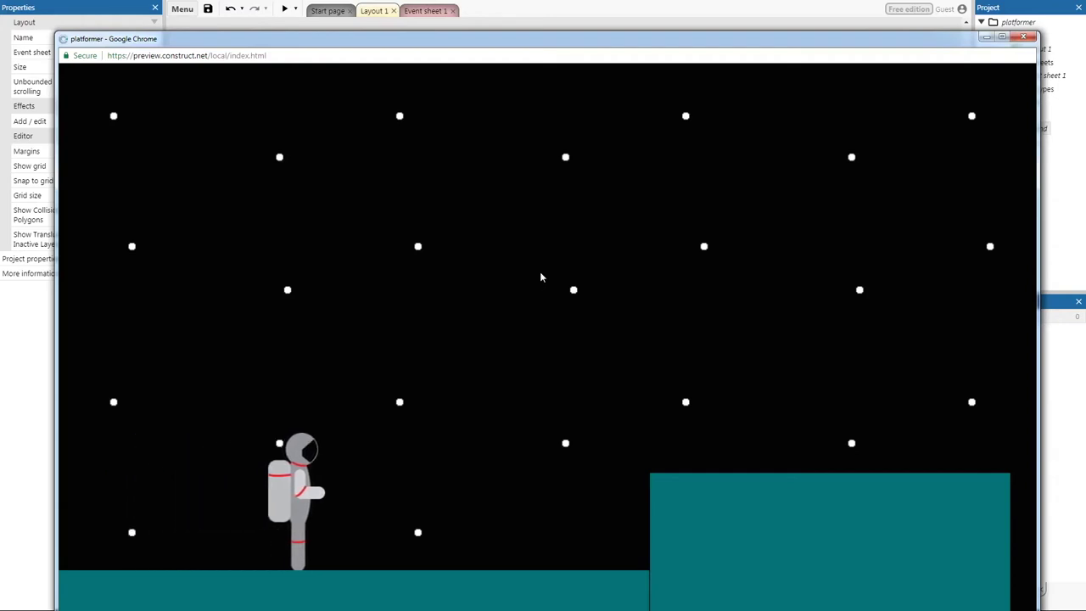
key("Left")
key("Right")
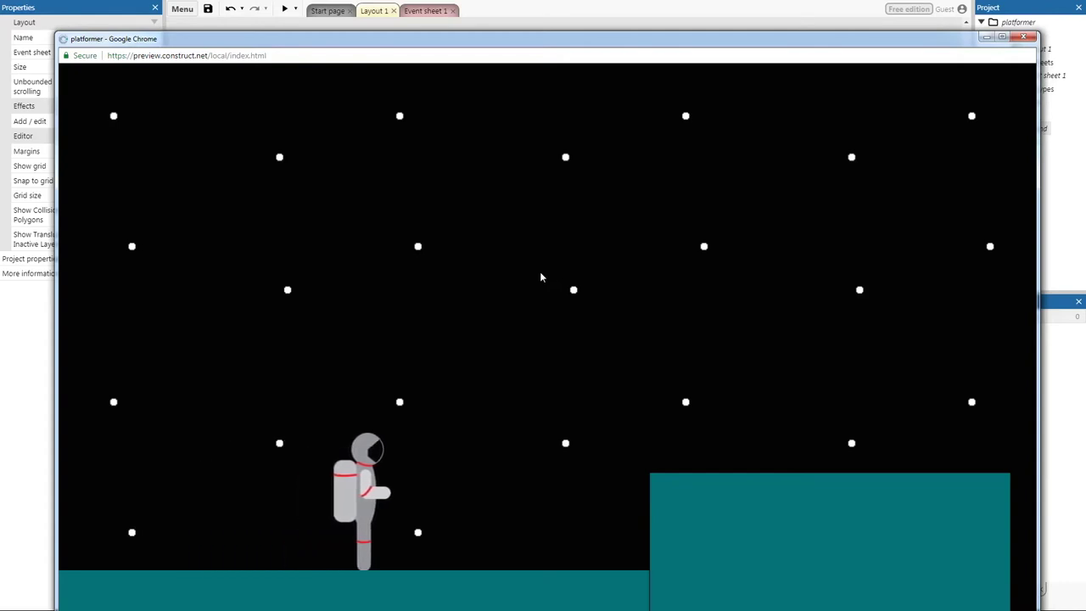
key("Up")
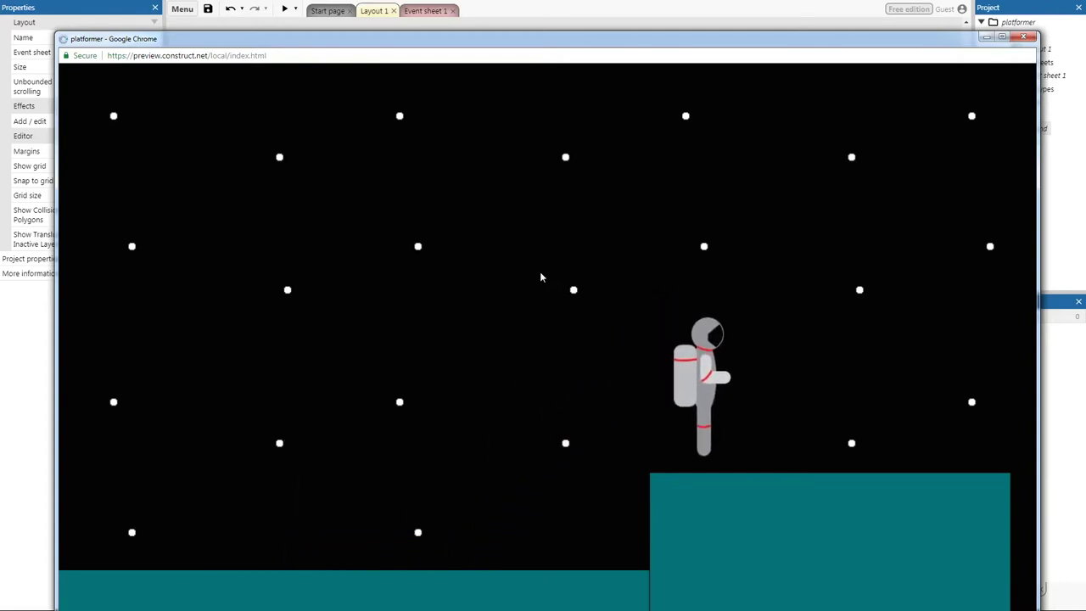
key("Left")
key("Right")
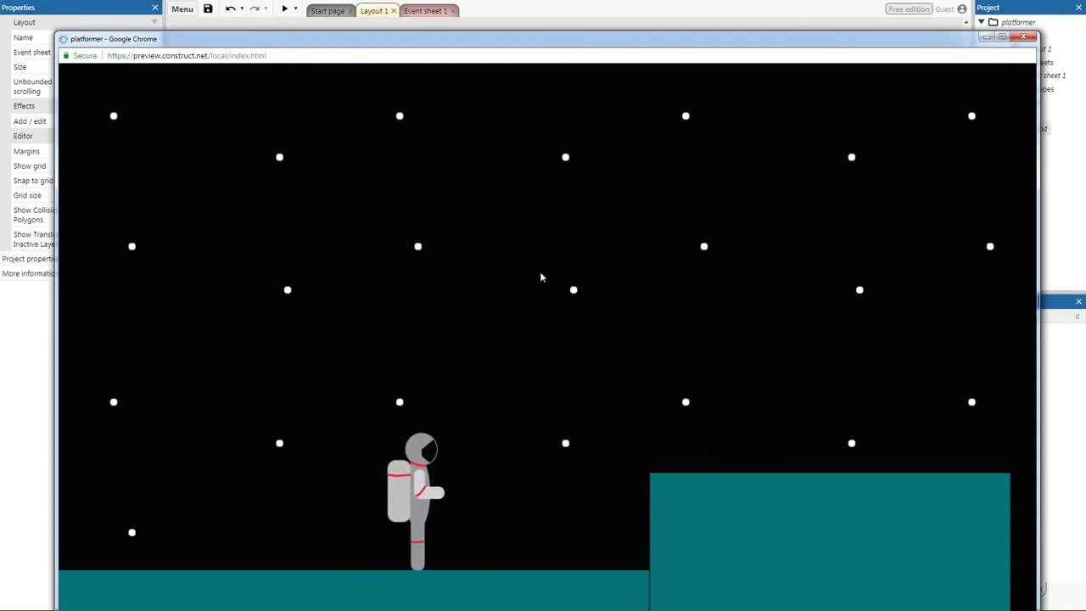
key("Up")
Jump up onto the teal blocks and walk off the right edge, then close the preview
key("Left")
key("Up")
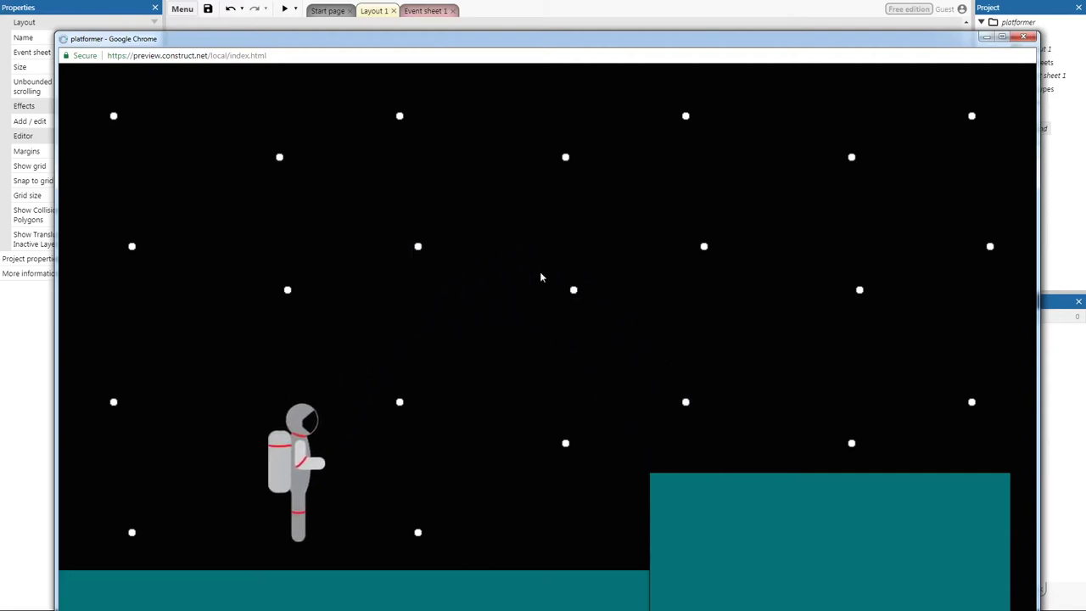
key("Right")
key("Up")
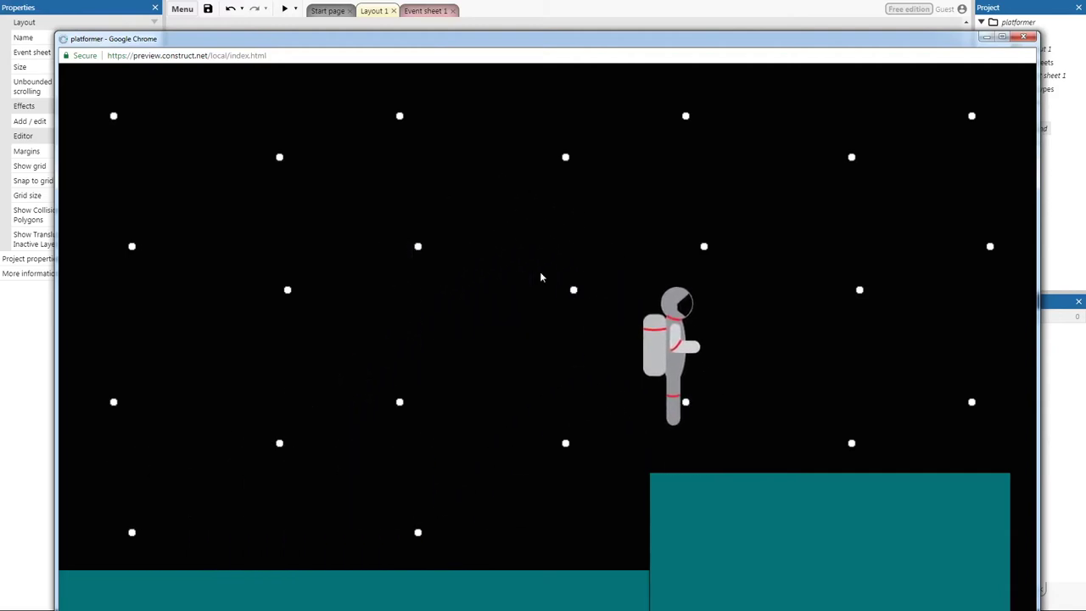
key("Right")
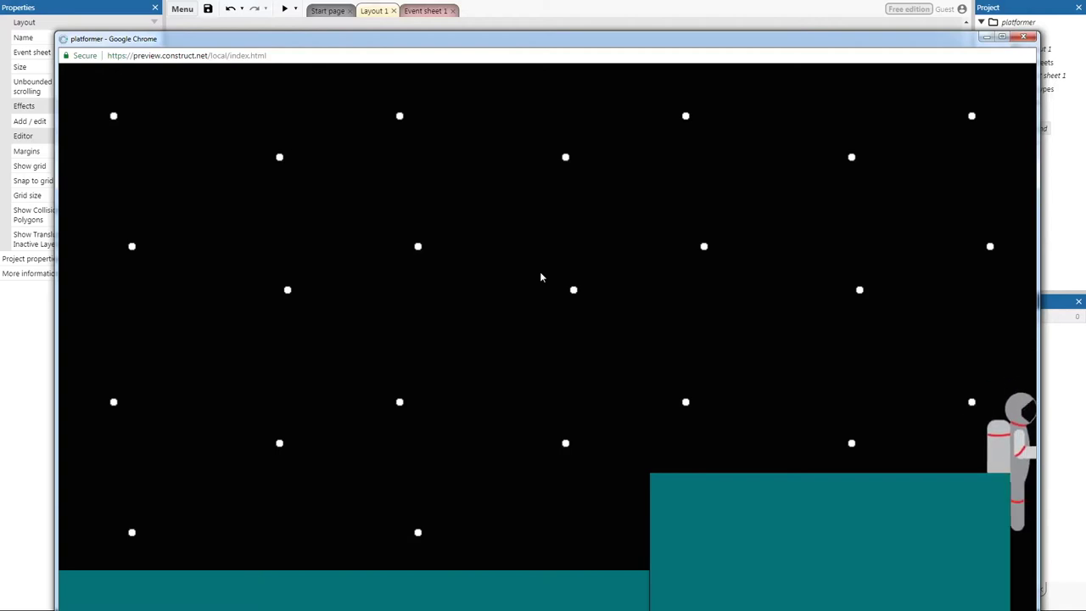
key("Up")
key("Left")
key("Right")
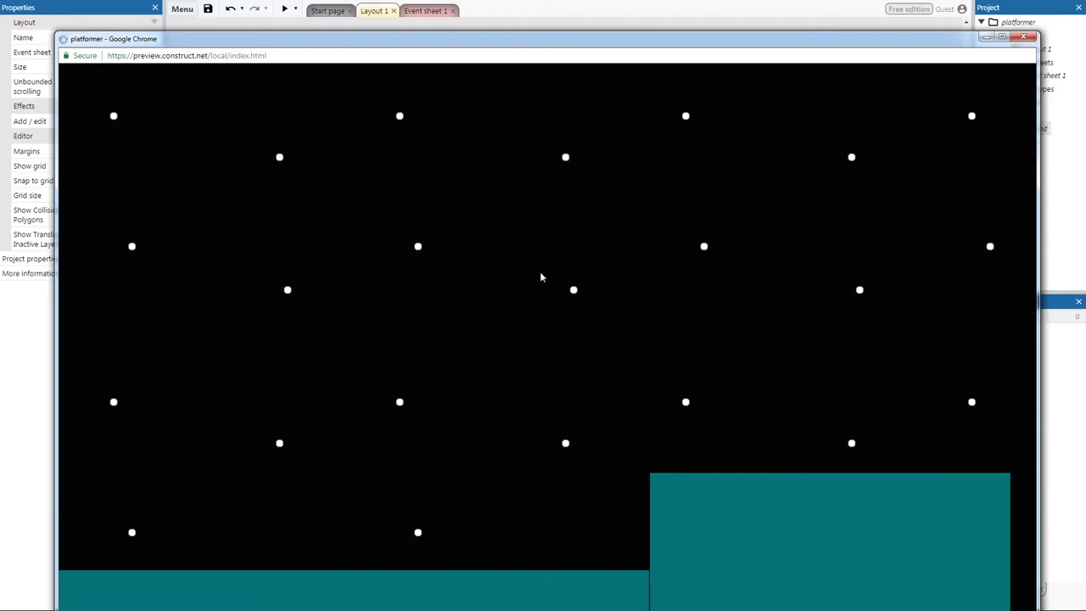
left_click(1025, 36)
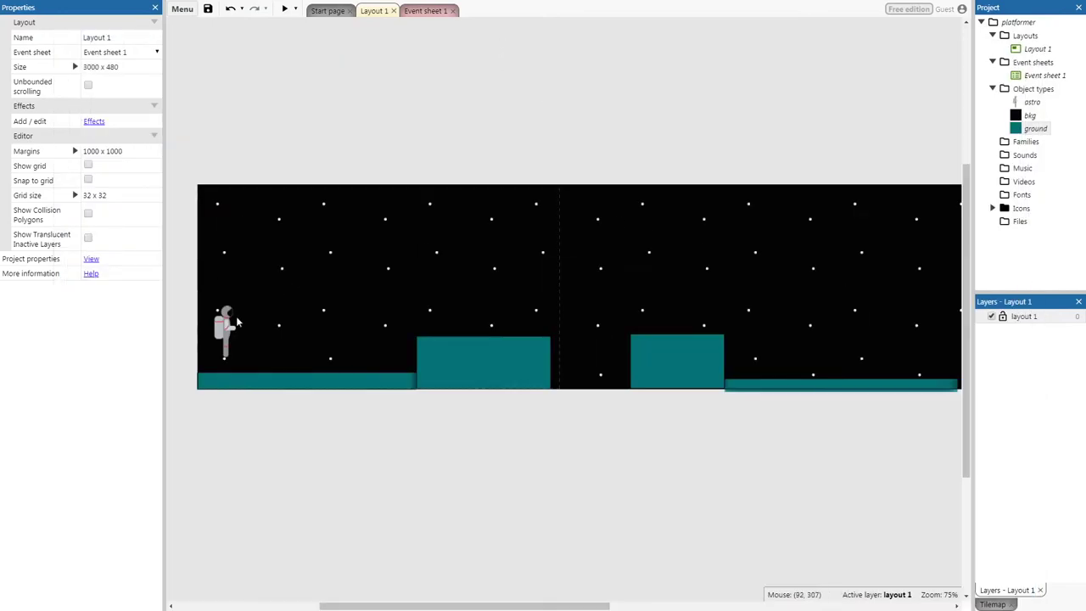
Add the Scroll To behavior to the astronaut sprite next to its Platform behavior
left_click(228, 322)
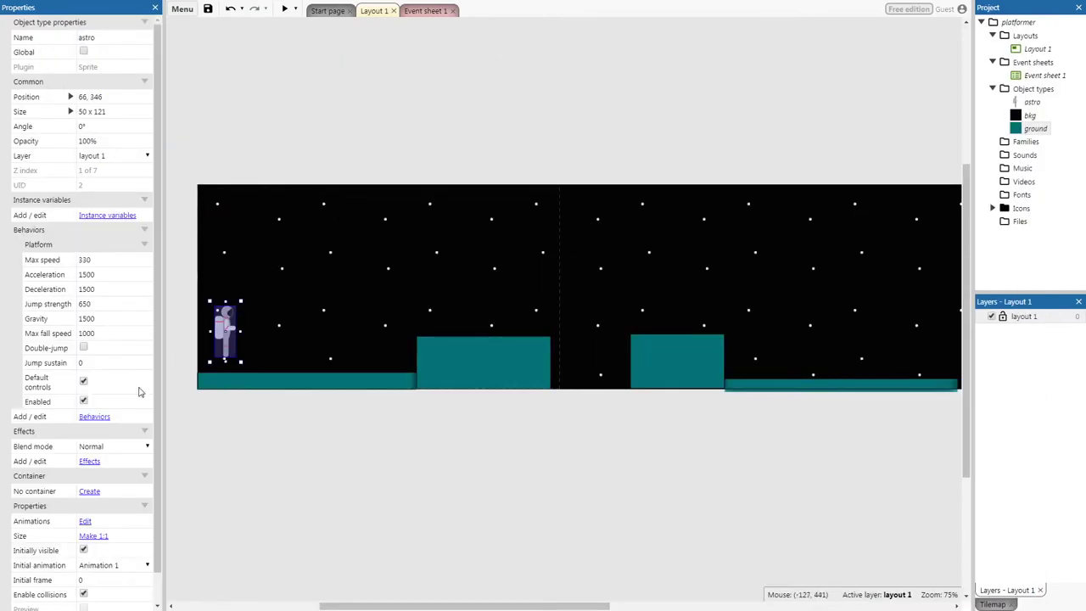
left_click(96, 418)
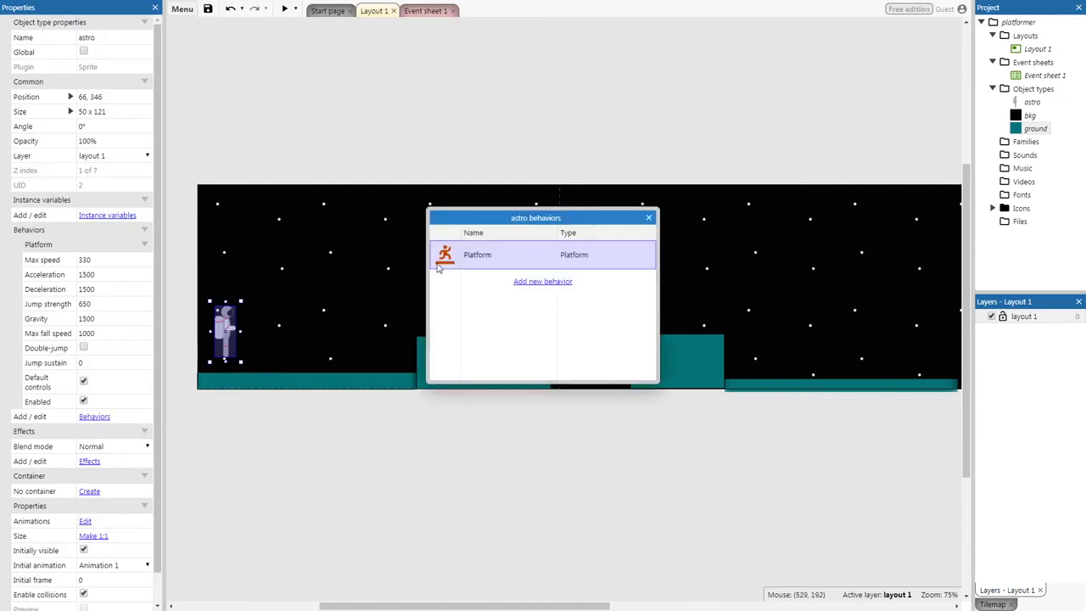
left_click(533, 281)
scroll(698, 226, "down", 3)
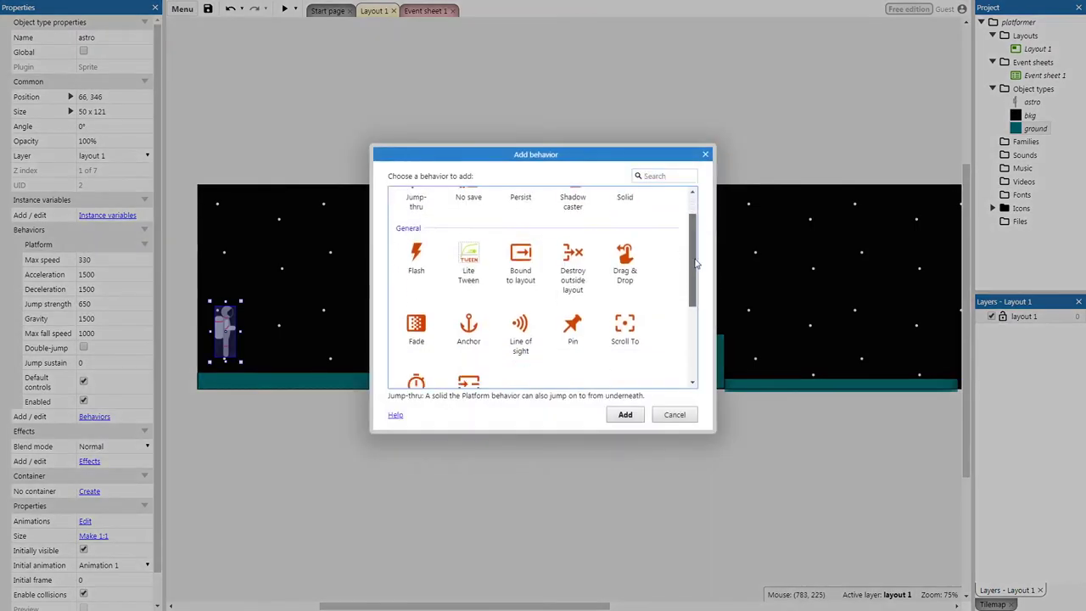
double_click(619, 273)
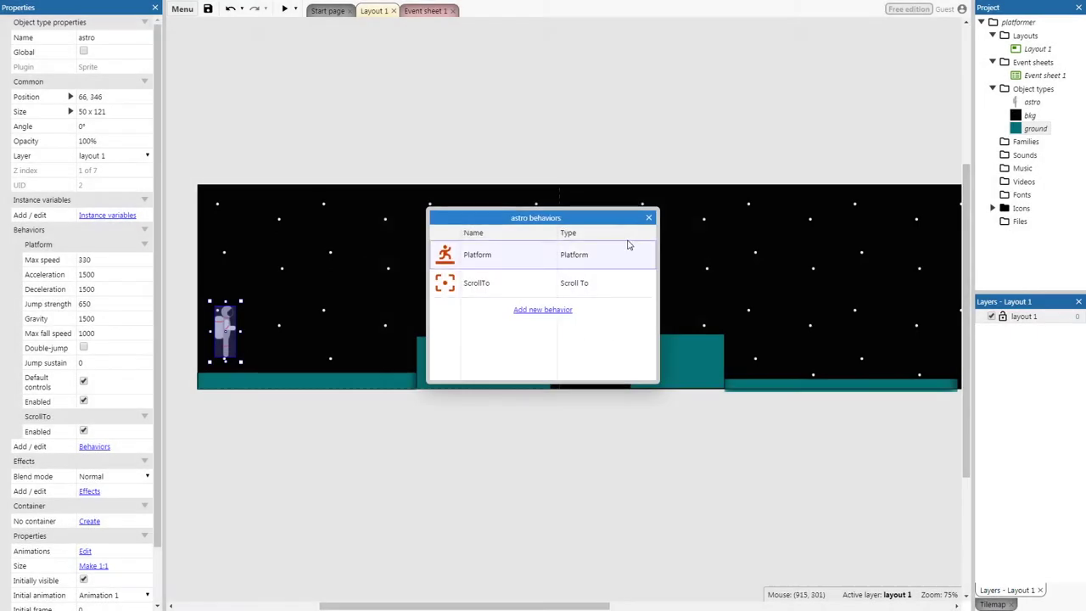
left_click(649, 217)
left_click(506, 147)
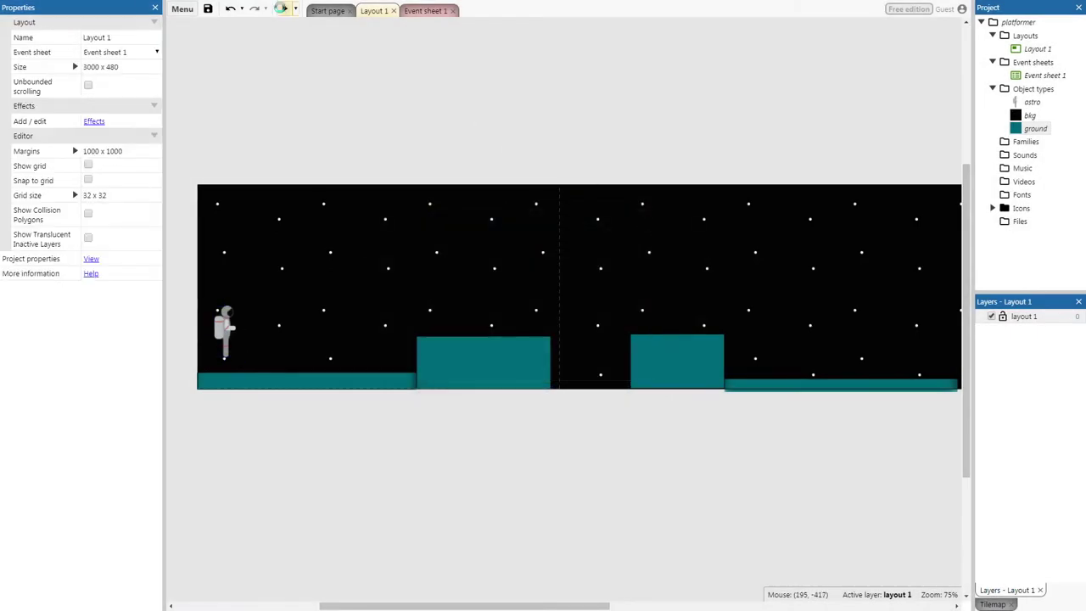
left_click(285, 9)
left_click(603, 310)
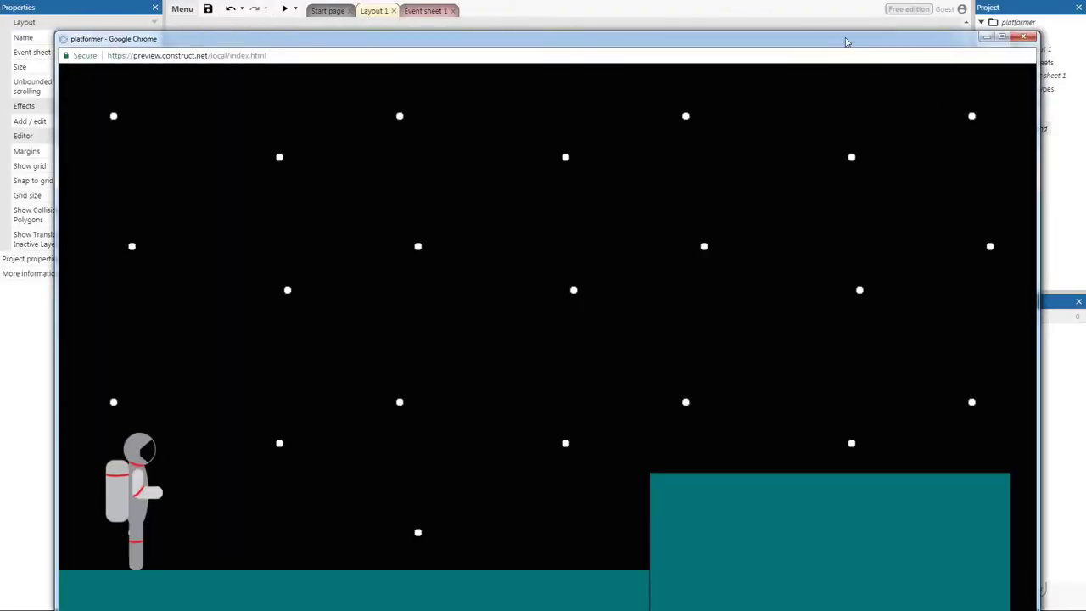
left_click_drag(846, 42, 848, 31)
key("Right")
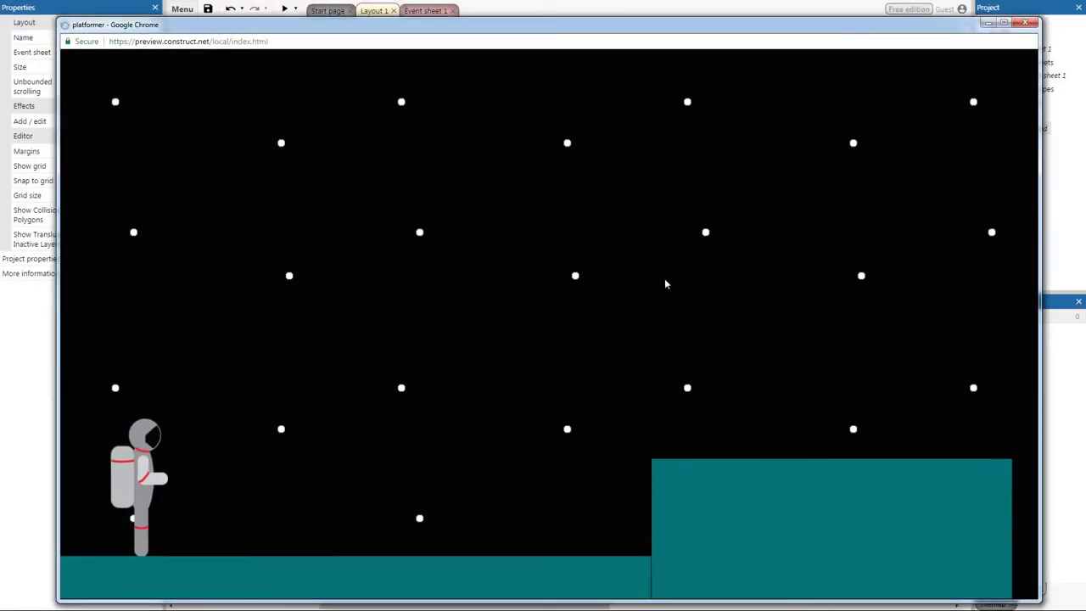
key("Up")
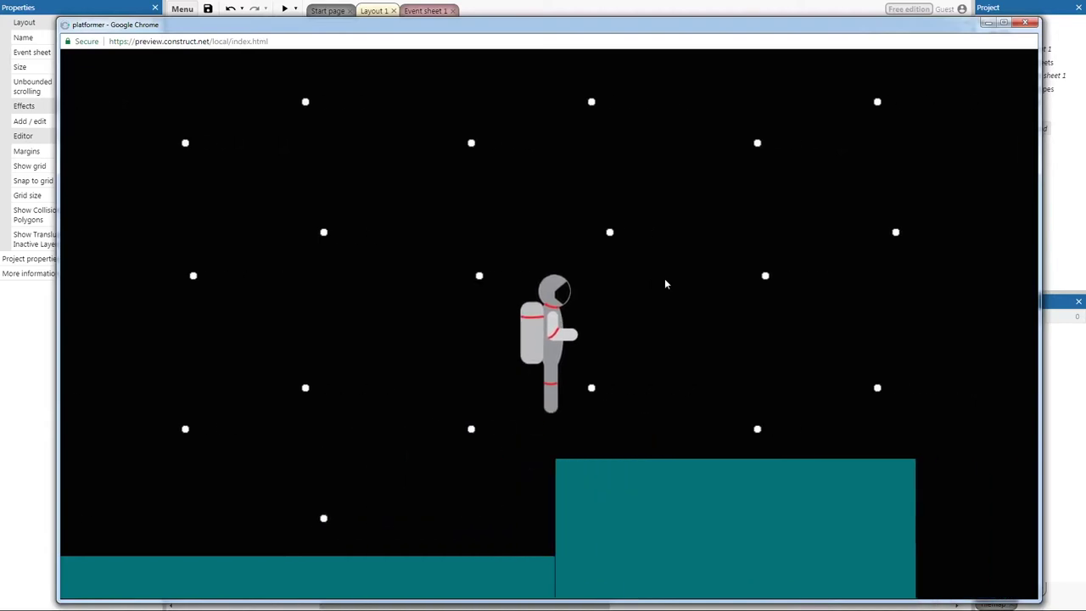
key("Left")
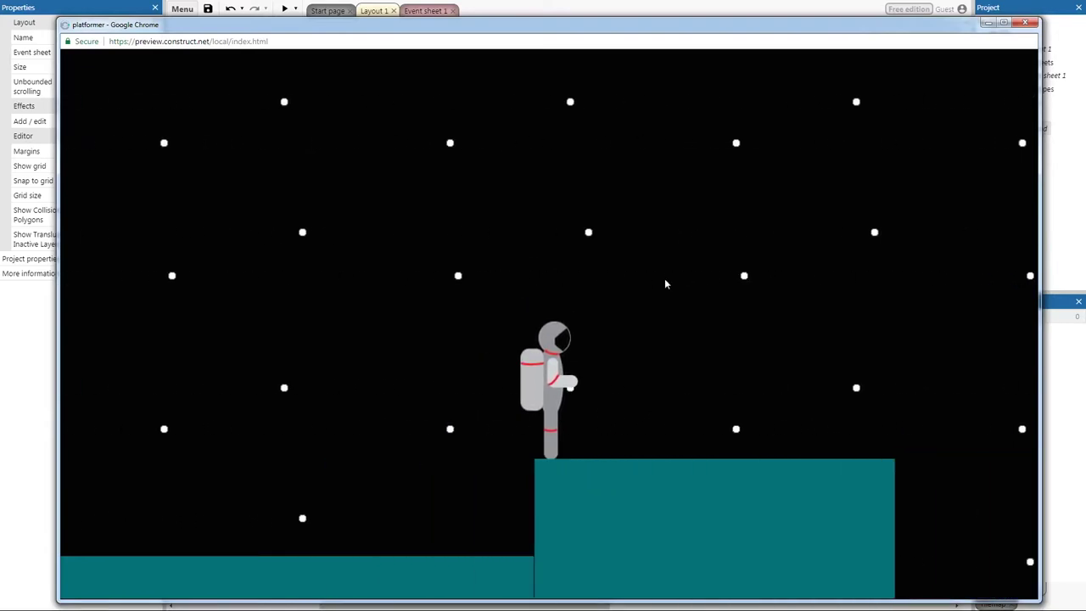
key("Right")
key("Up")
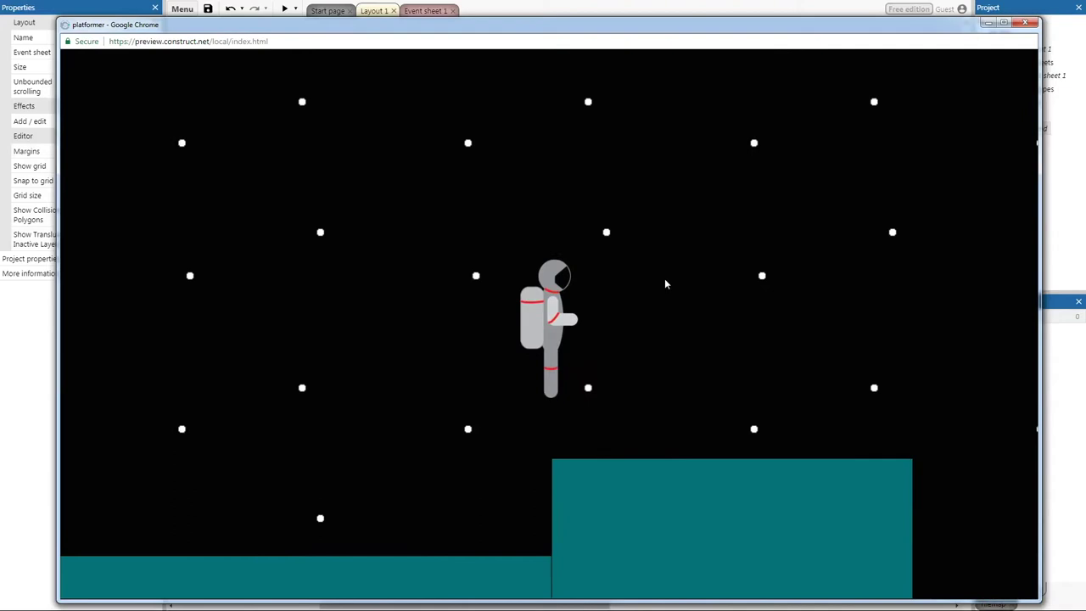
key("Up")
key("Right")
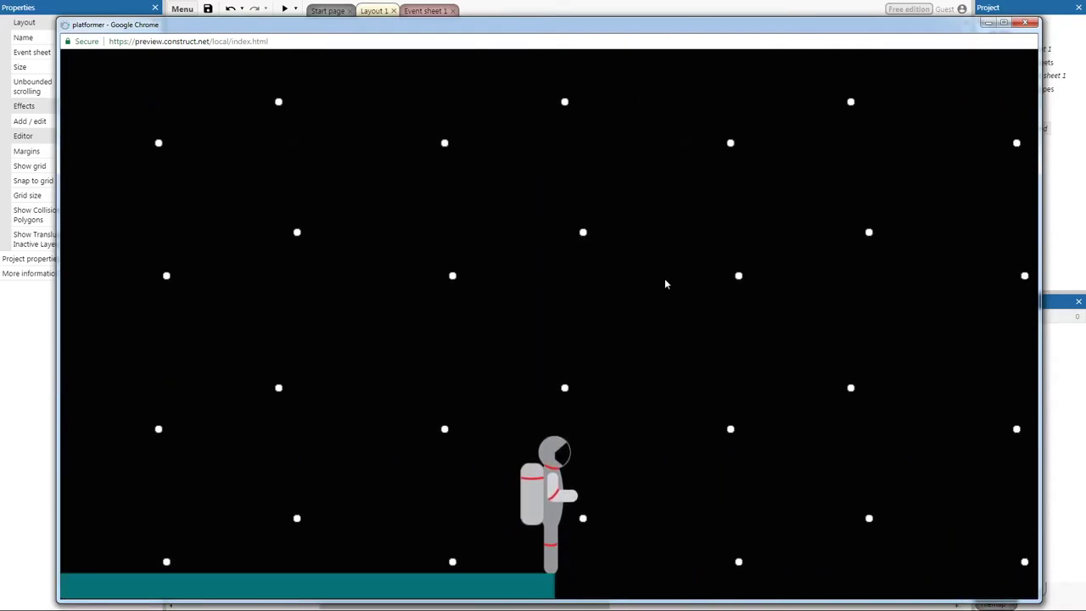
key("Up")
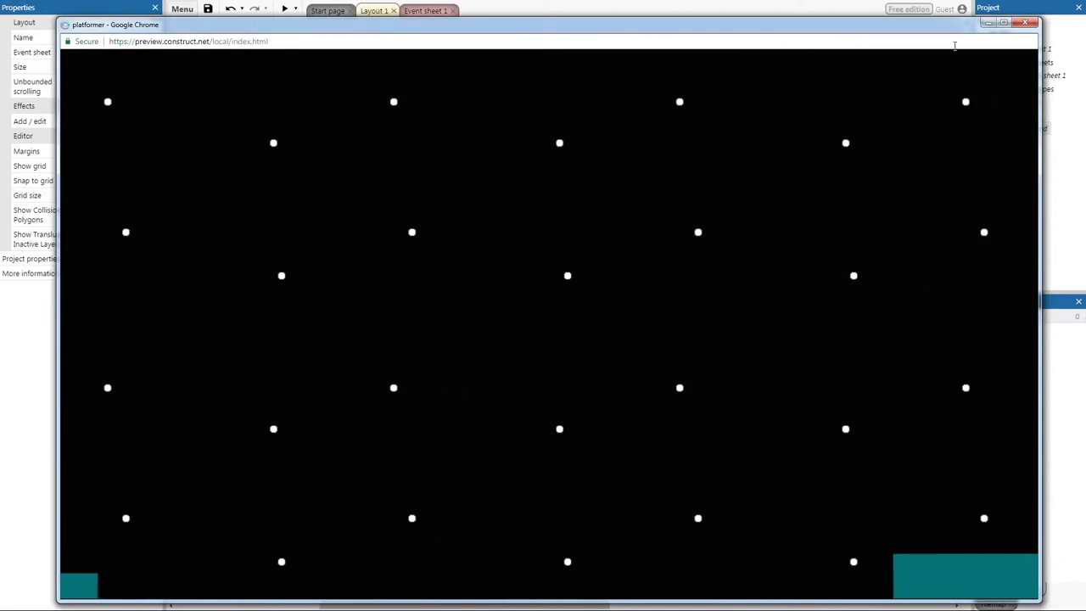
left_click(1031, 22)
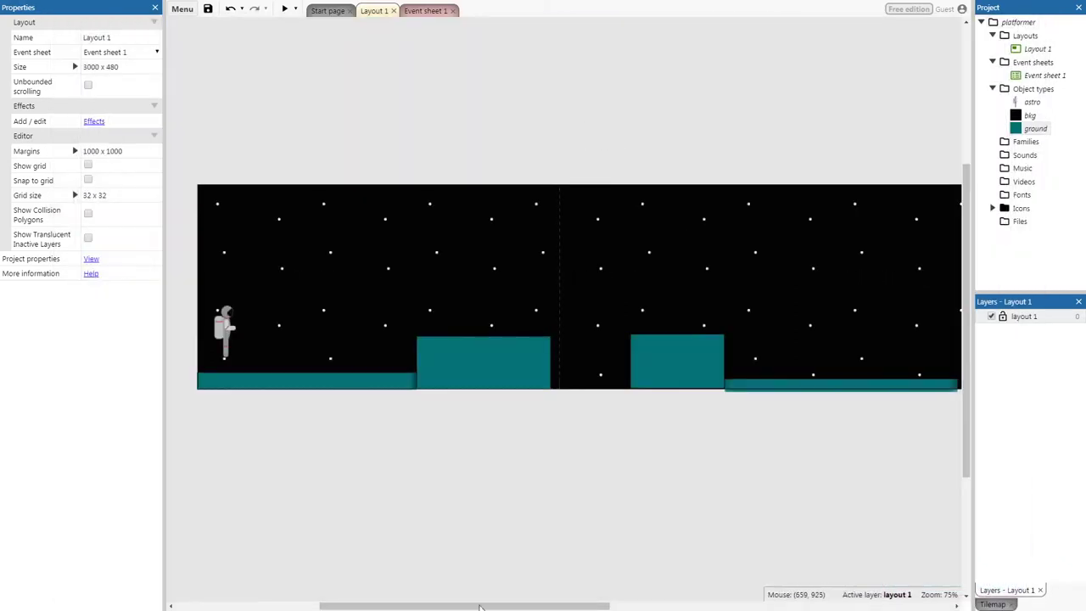
Extend the rightmost ground strip's left edge leftward to close the gap with the previous ground
mouse_move(478, 606)
left_mouse_down()
mouse_move(461, 606)
mouse_move(483, 605)
left_mouse_up()
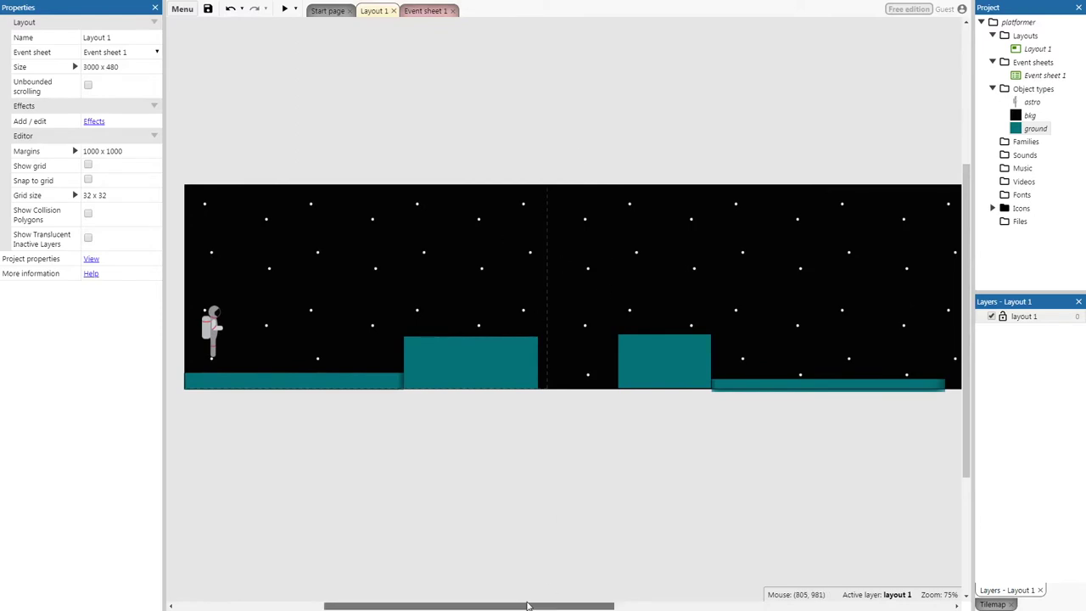
left_click_drag(547, 605, 701, 557)
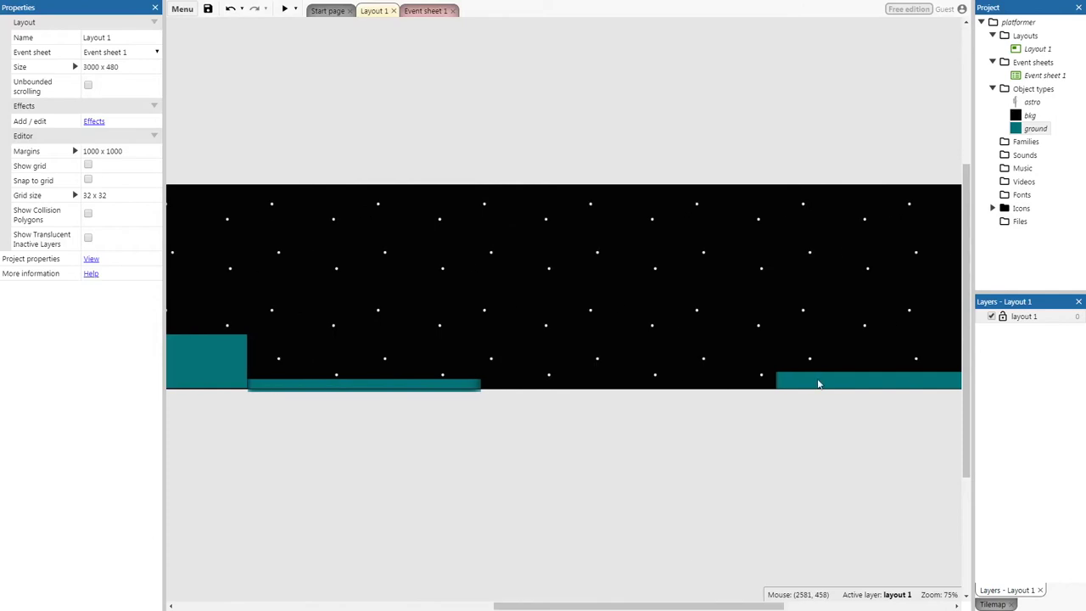
left_click(817, 381)
left_click_drag(778, 379, 575, 379)
left_click(502, 487)
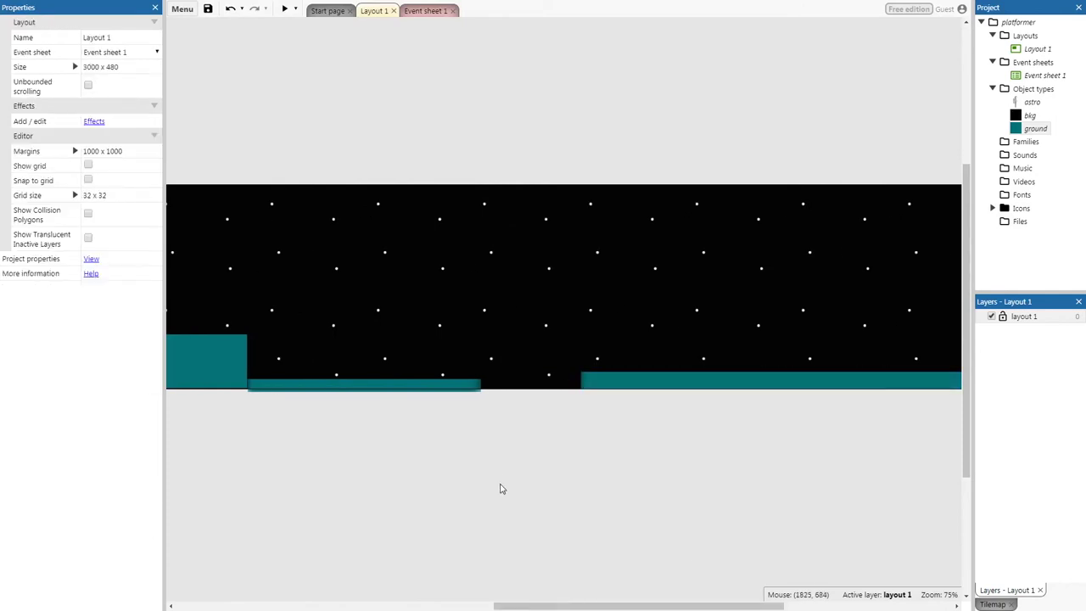
left_click_drag(614, 606, 436, 569)
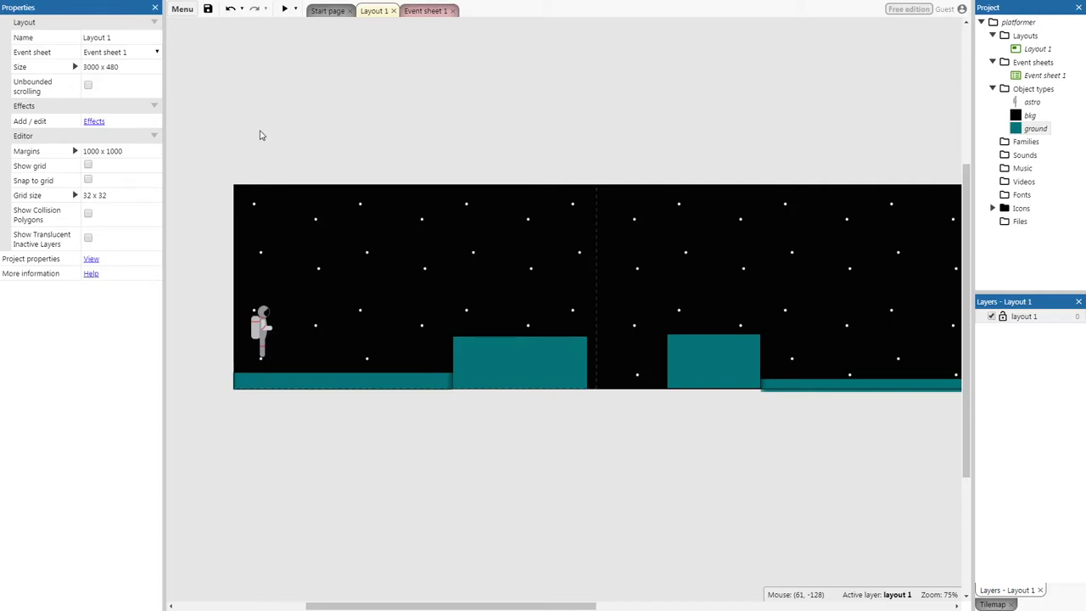
Insert a Keyboard input object into the project from the layout's context menu
right_click(412, 146)
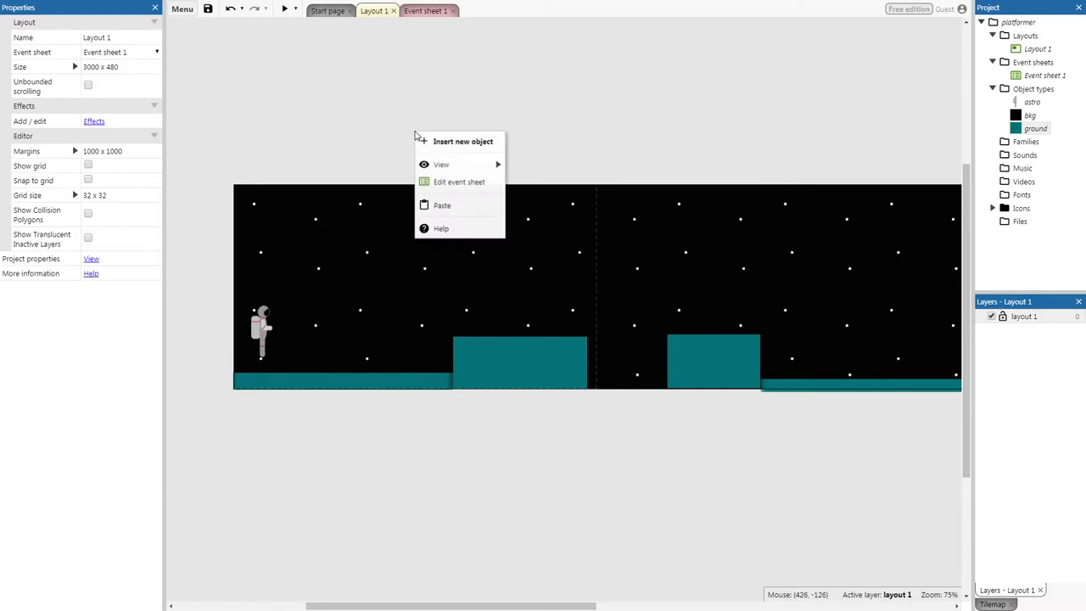
left_click(480, 144)
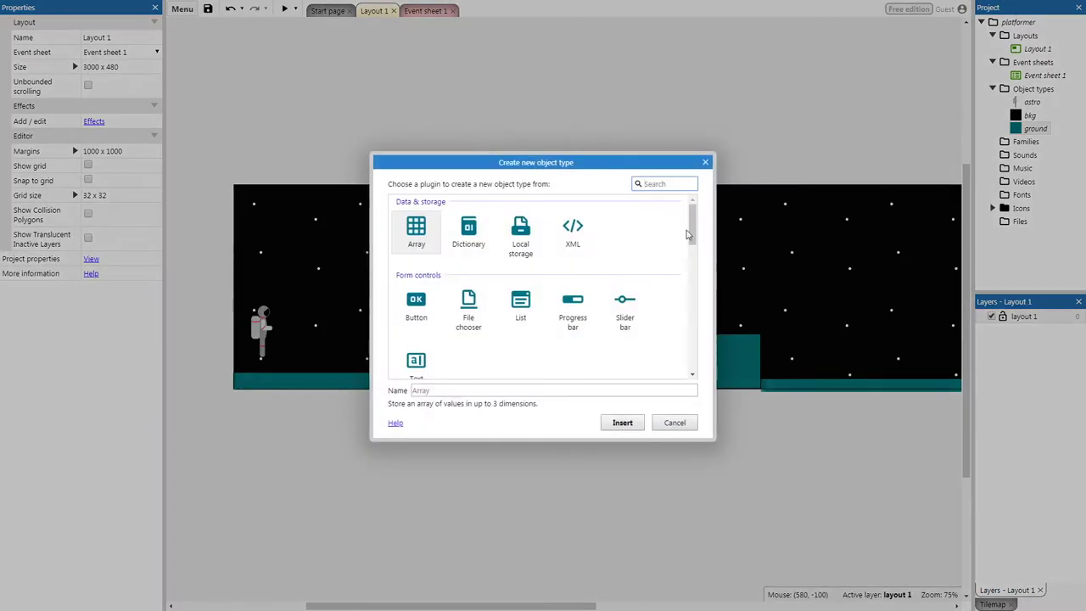
left_click_drag(693, 237, 673, 308)
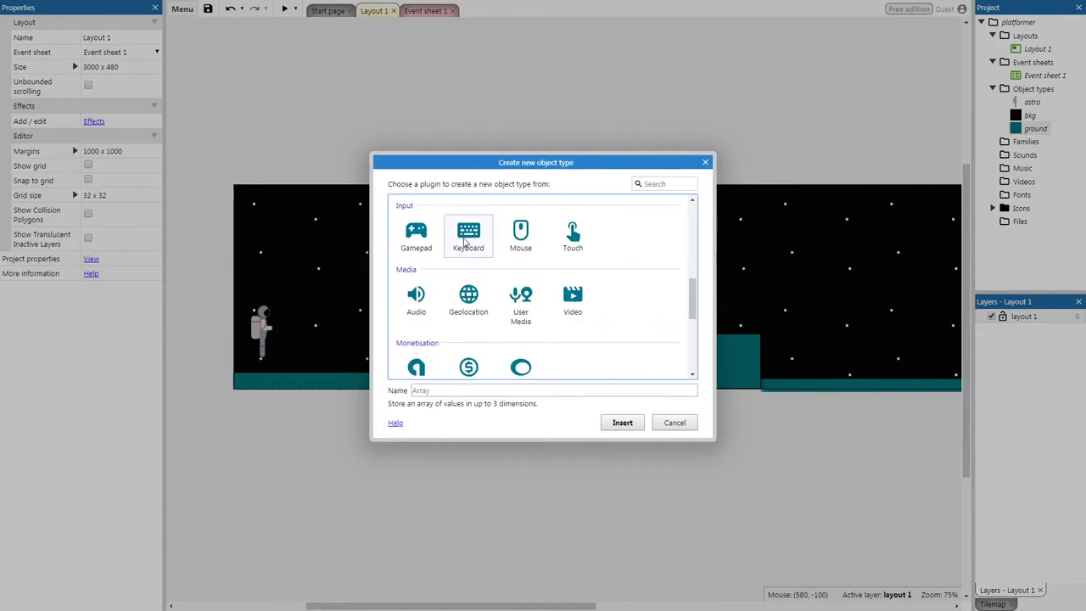
left_click(465, 243)
double_click(464, 243)
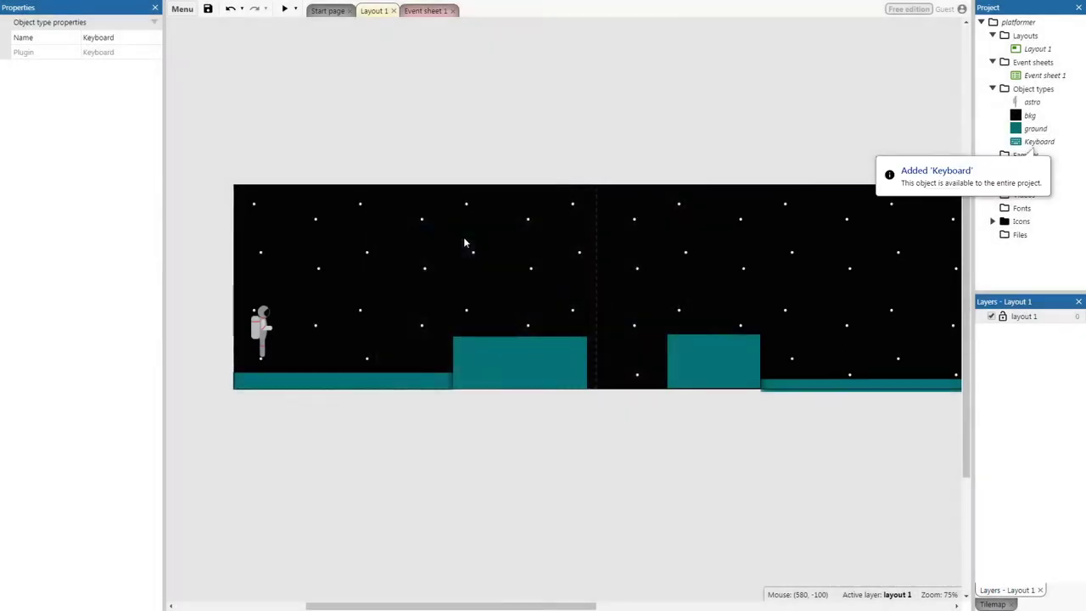
left_click(800, 128)
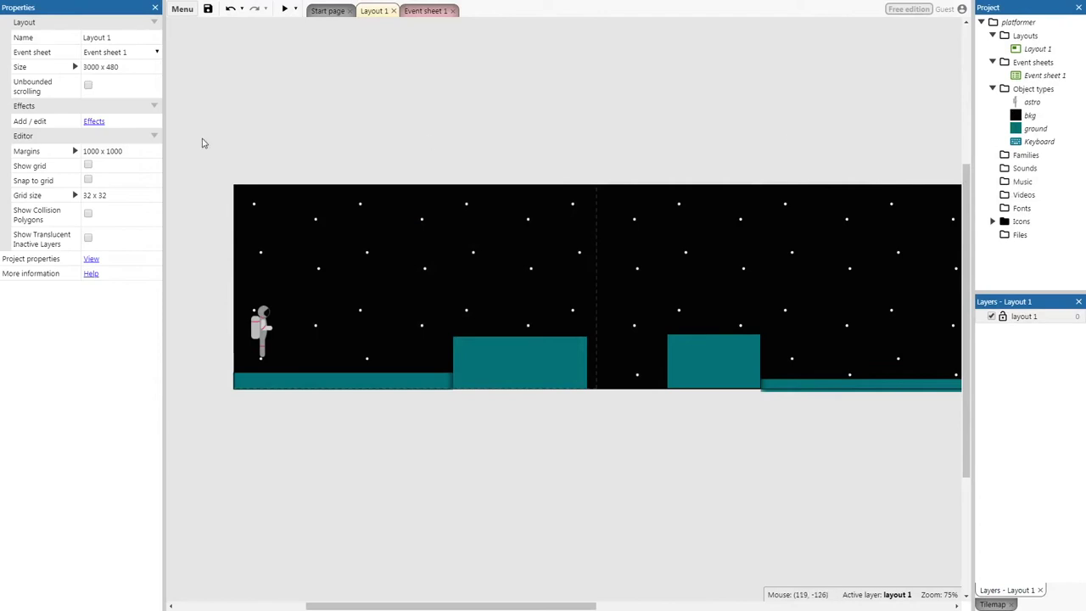
Switch to the empty Event sheet 1 tab
left_click(427, 11)
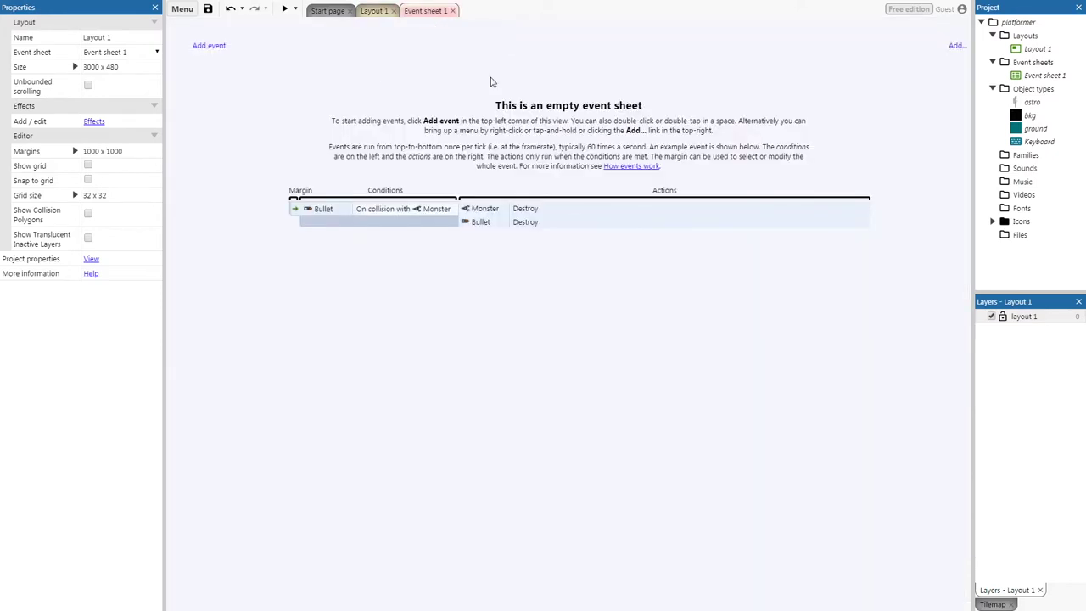